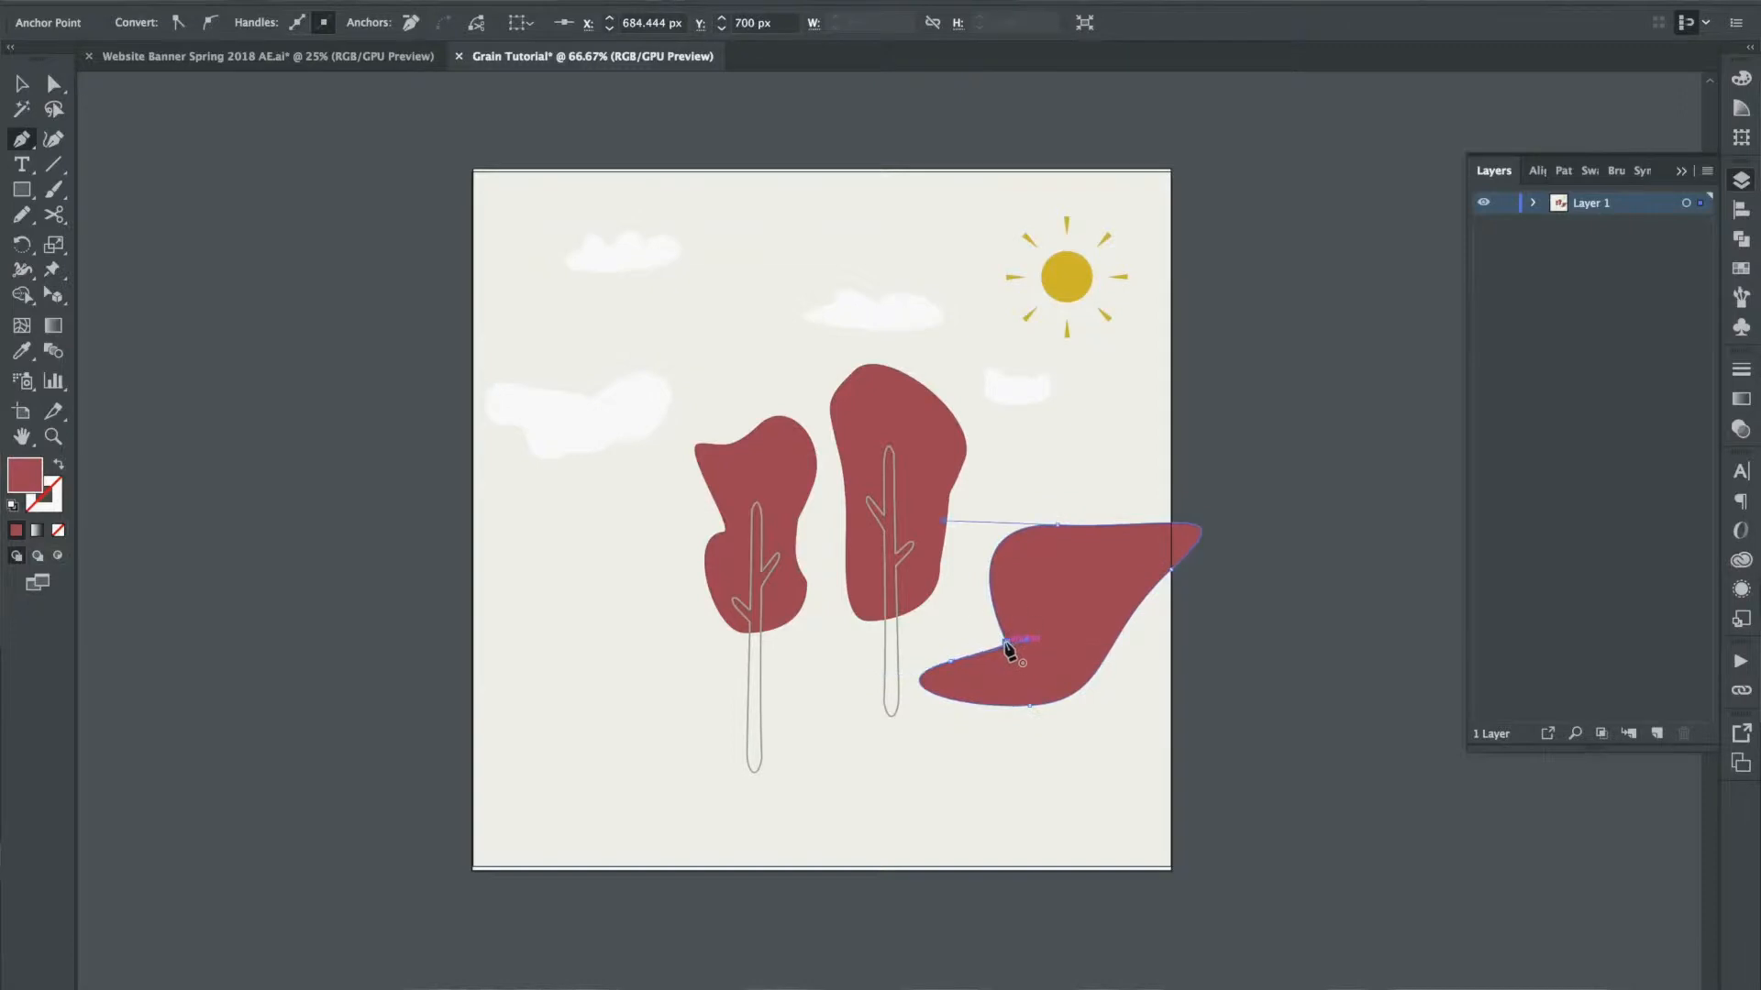
Step: Delete the freeform red shape overlapping the artboard's right edge
key("v")
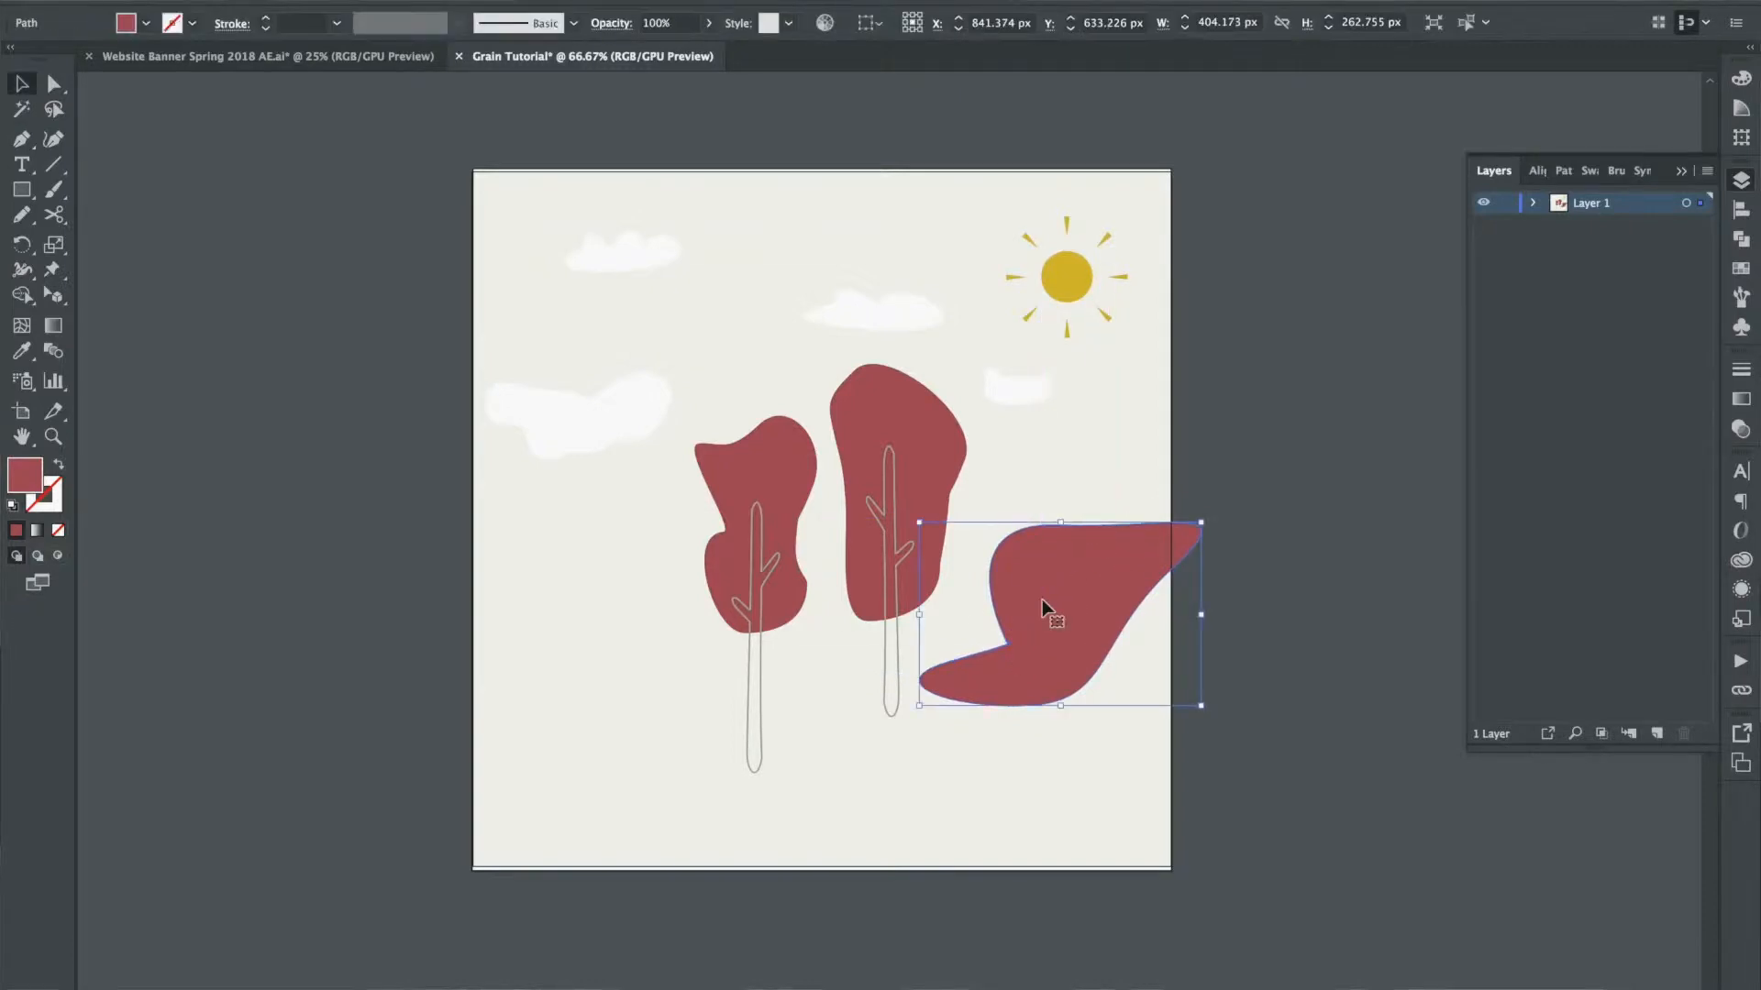
key("Delete")
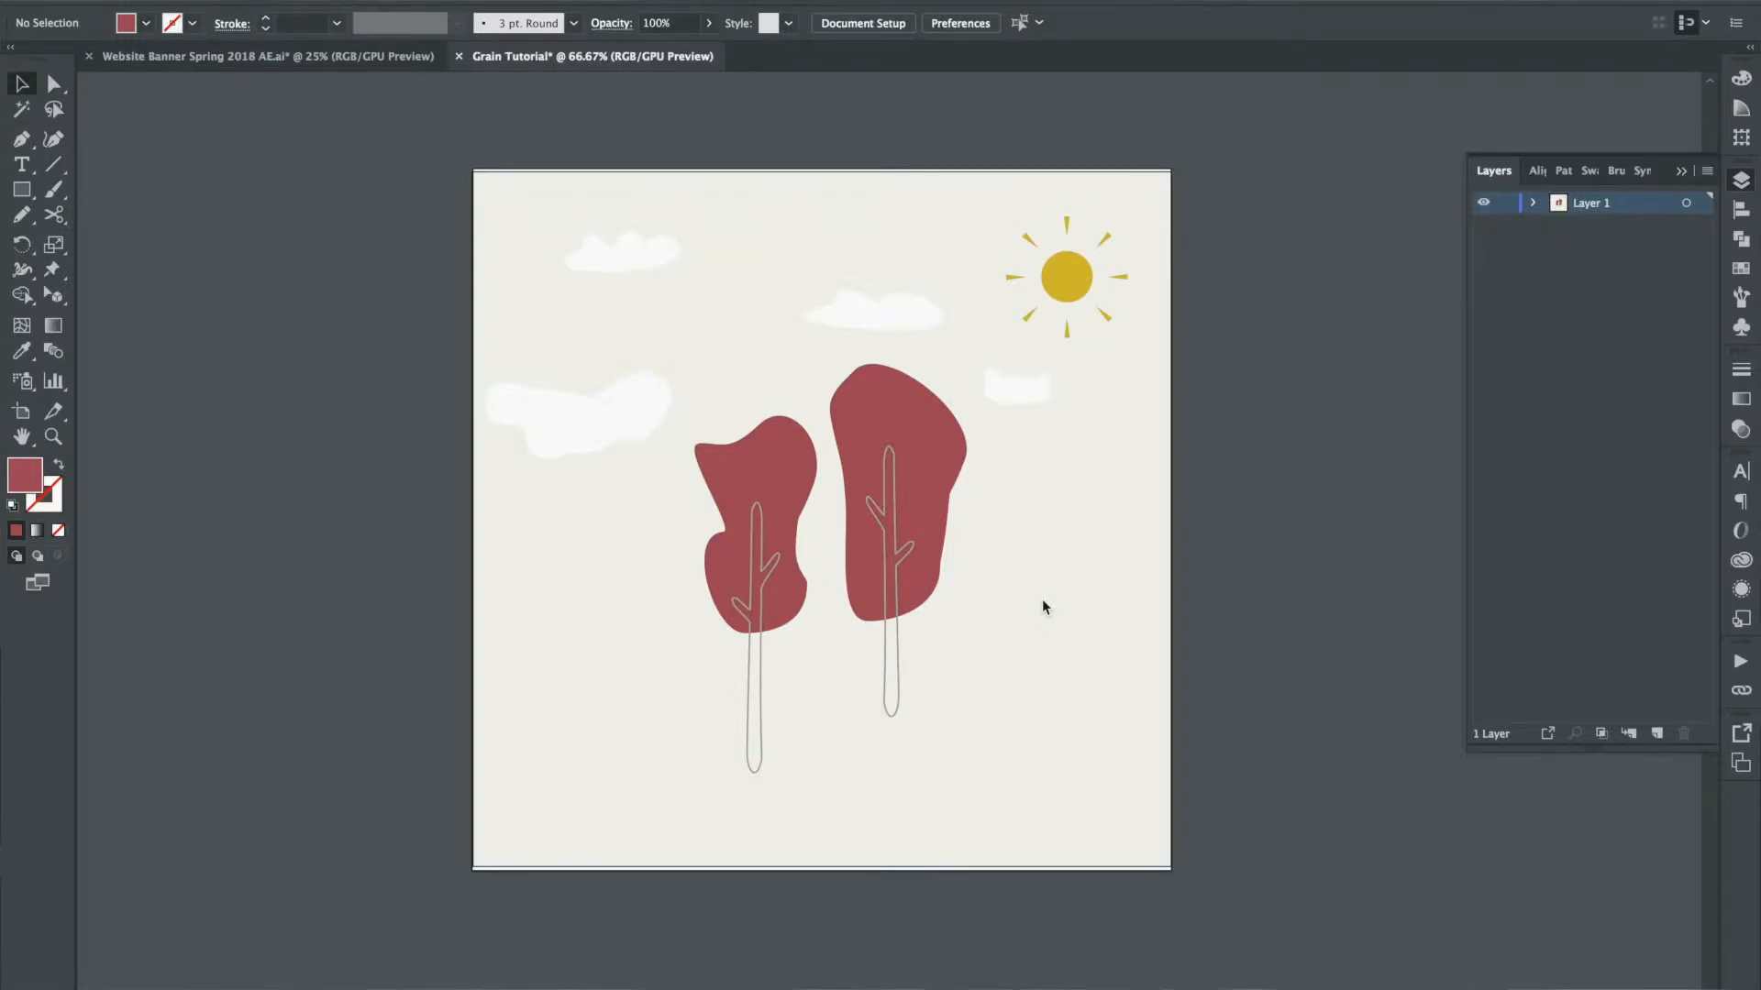
Step: Duplicate the right tree's red crown in place and bring the copy to the front, over the trunk outline
left_click(926, 433)
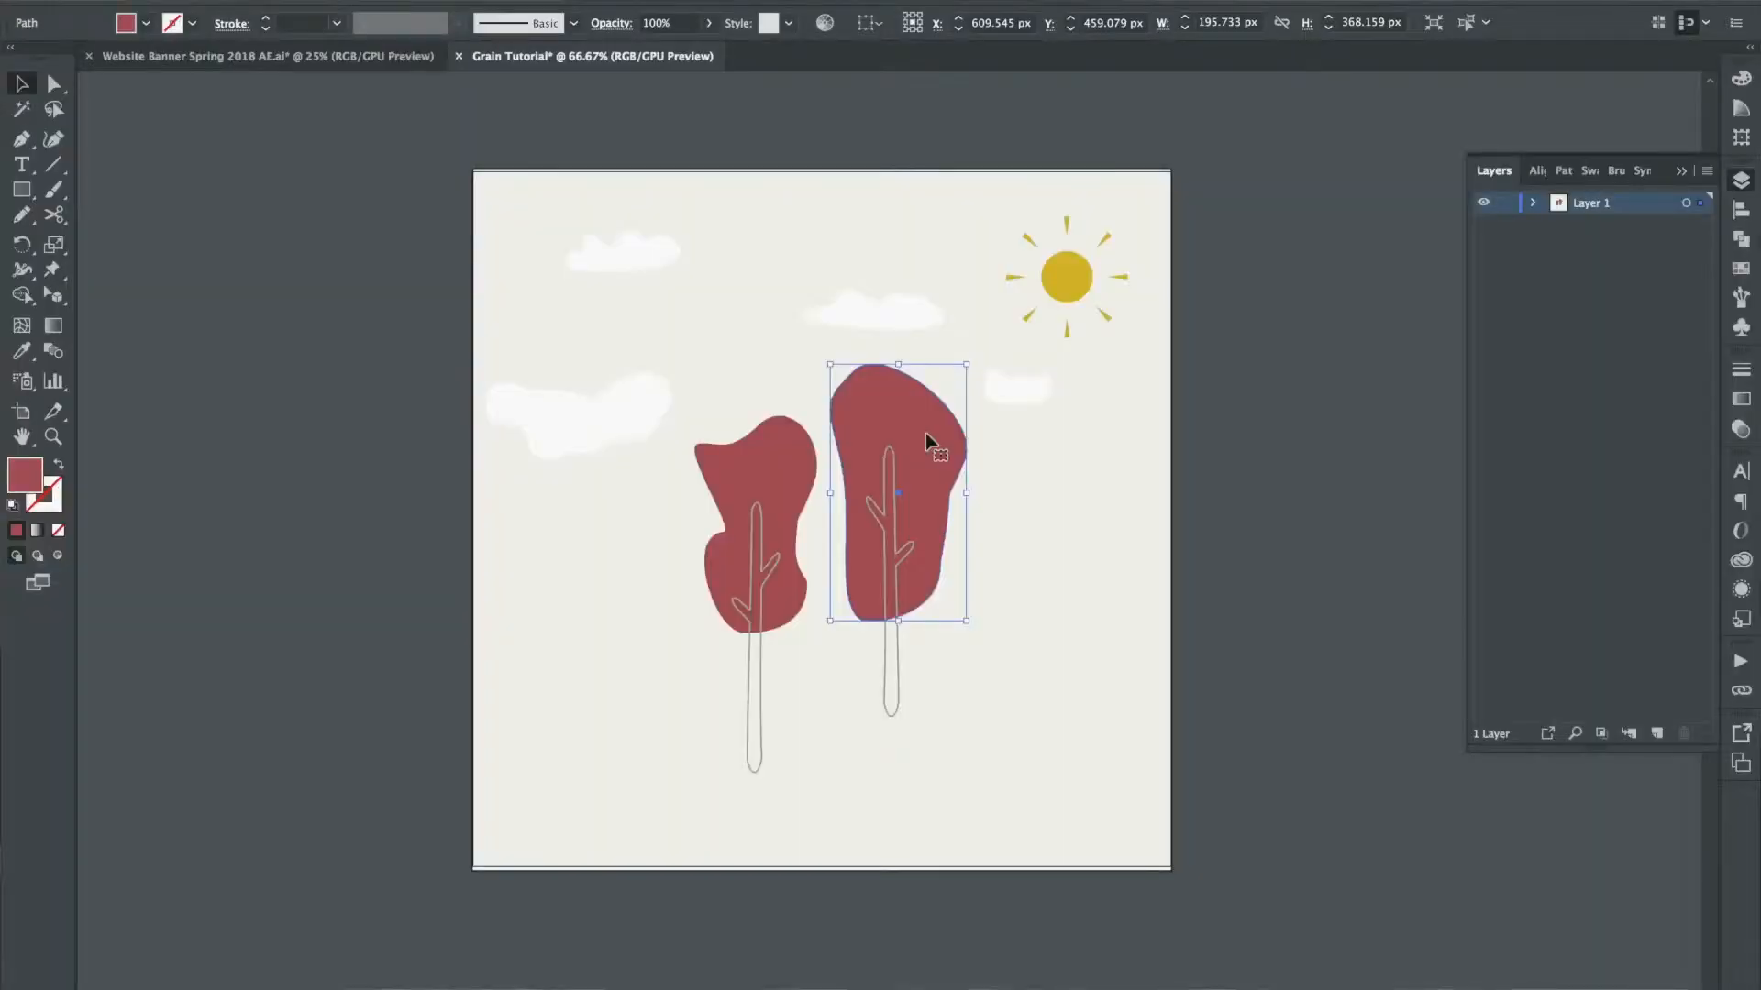
key("a")
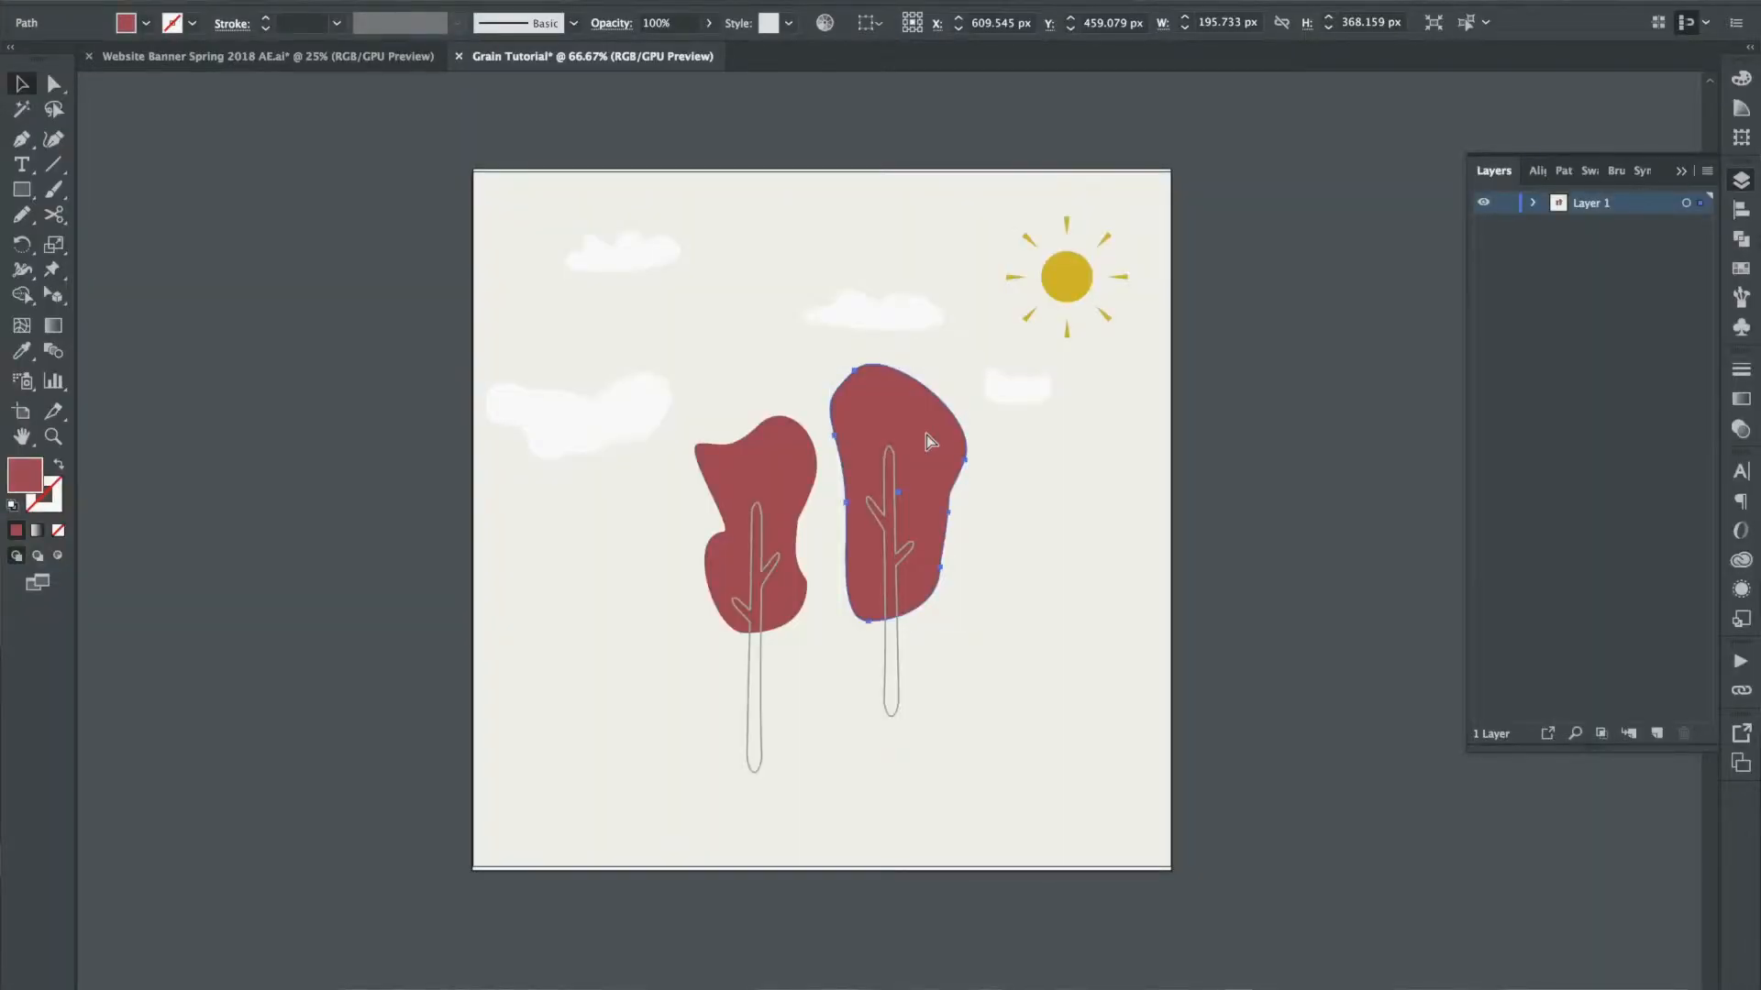
key("v")
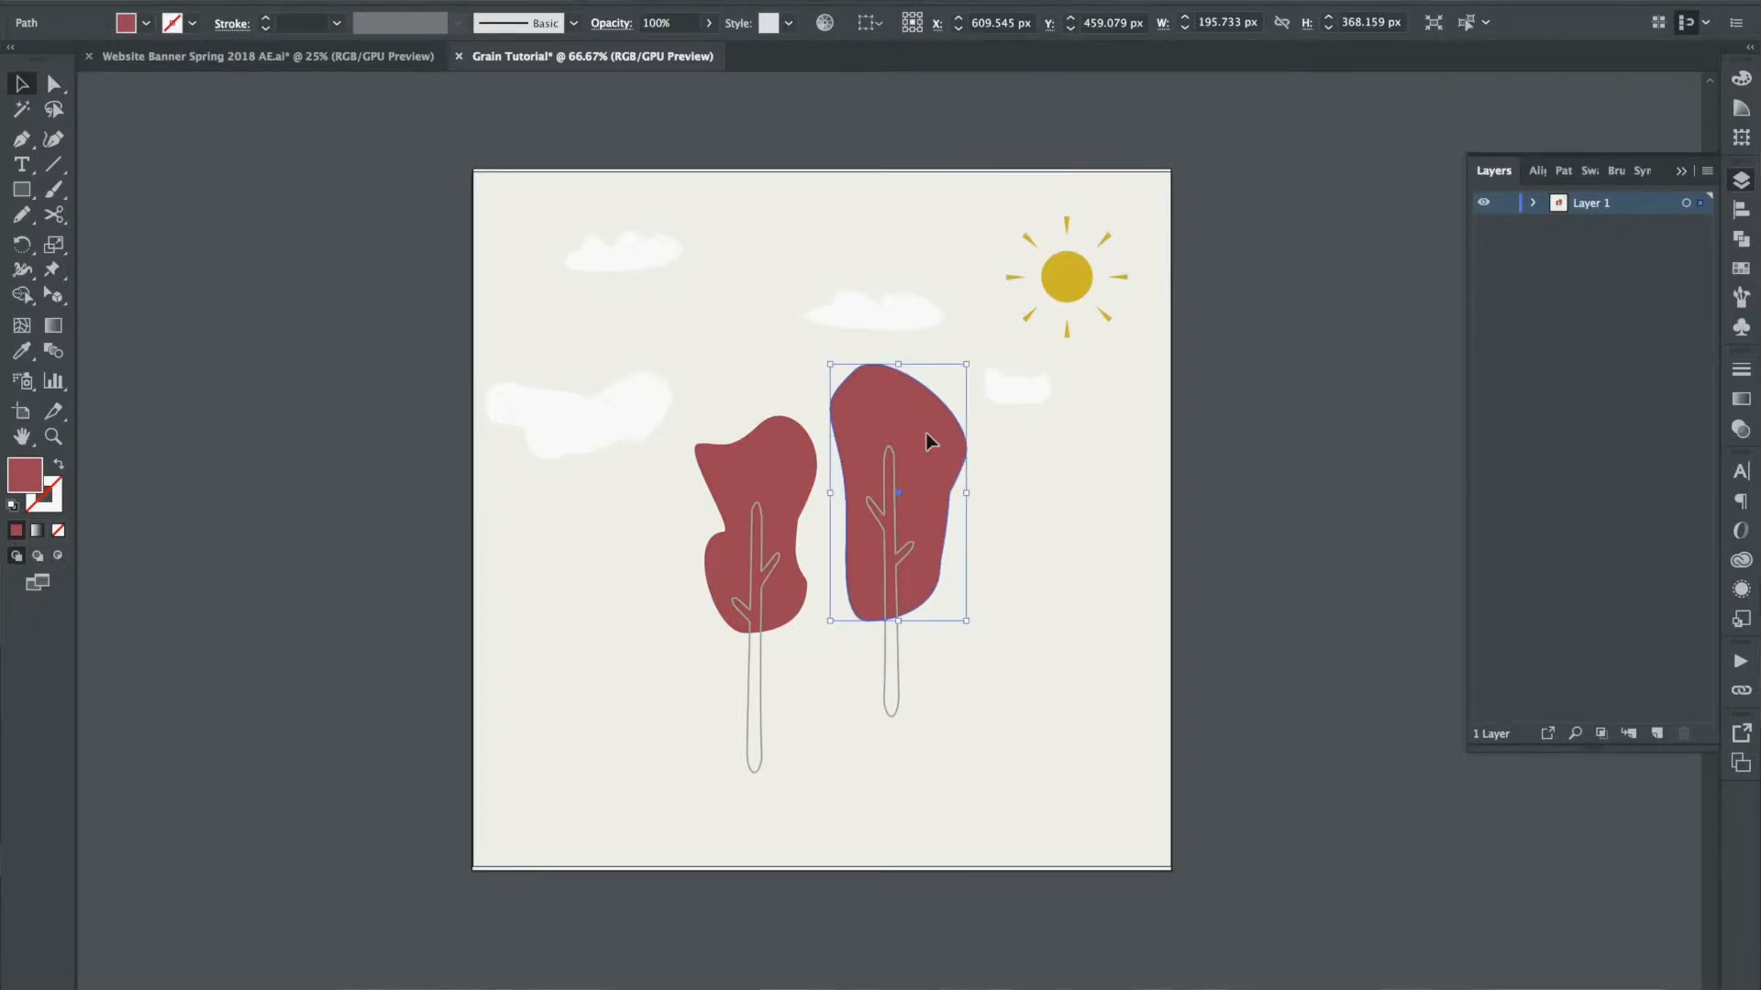
key("a")
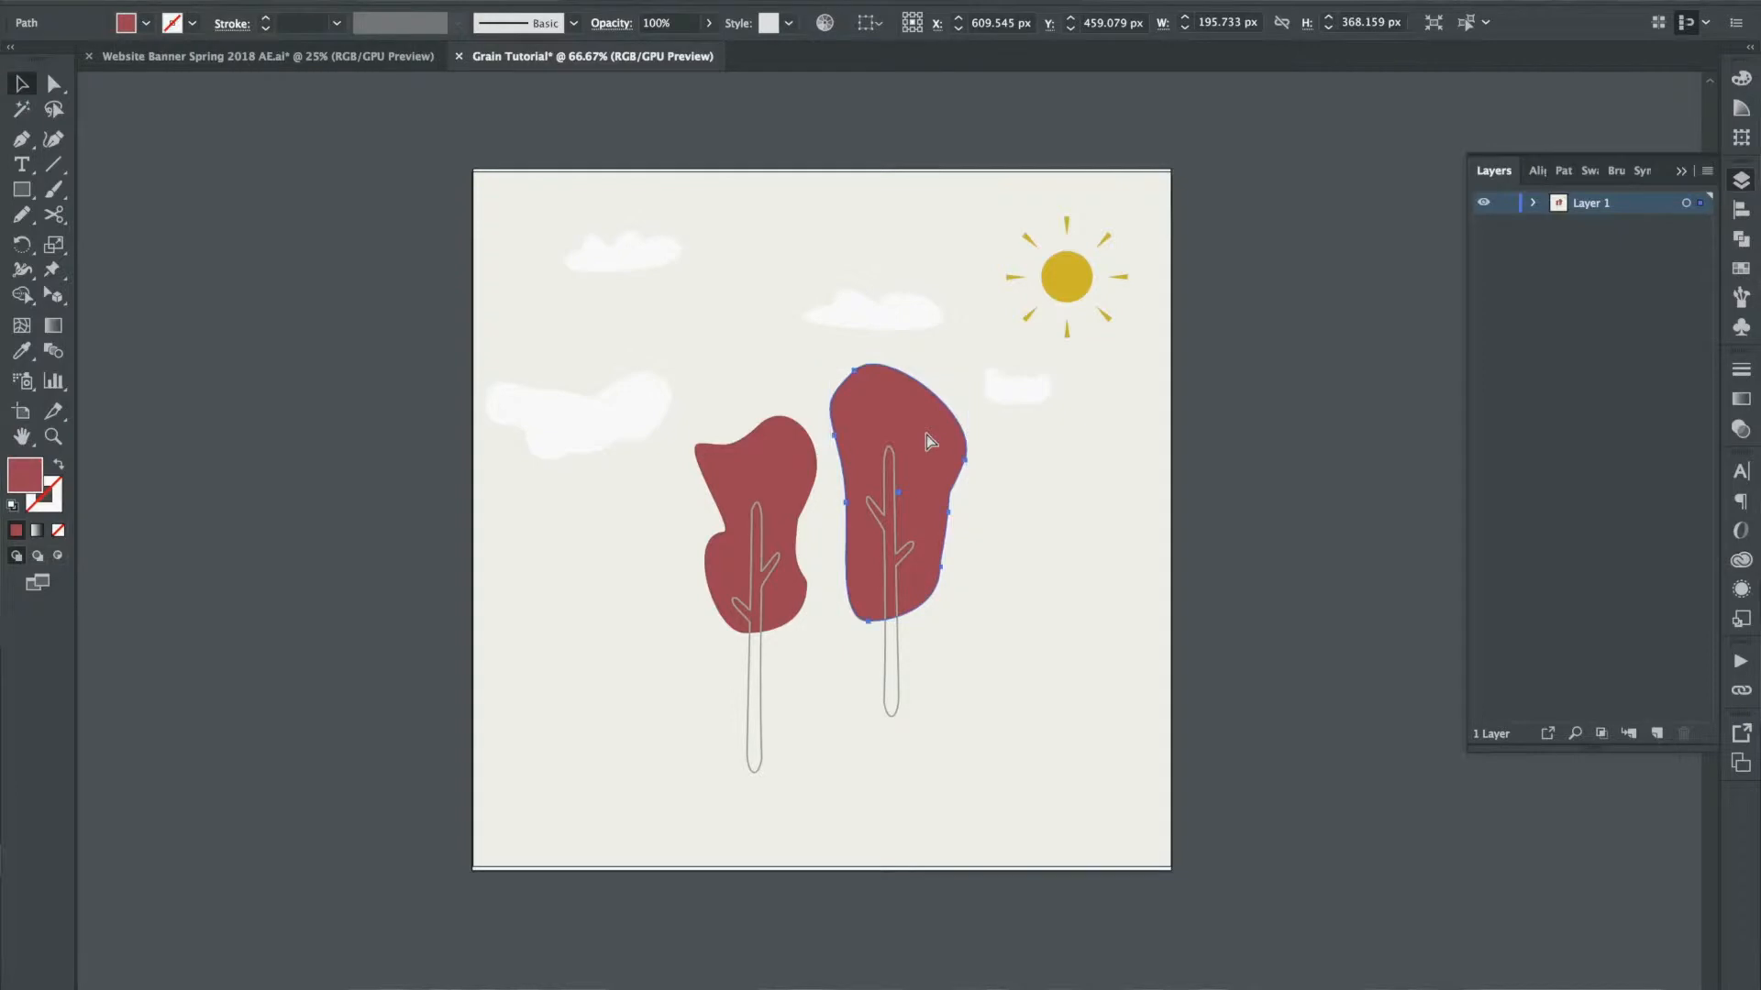
key("ctrl+shift+bracketright")
key("v")
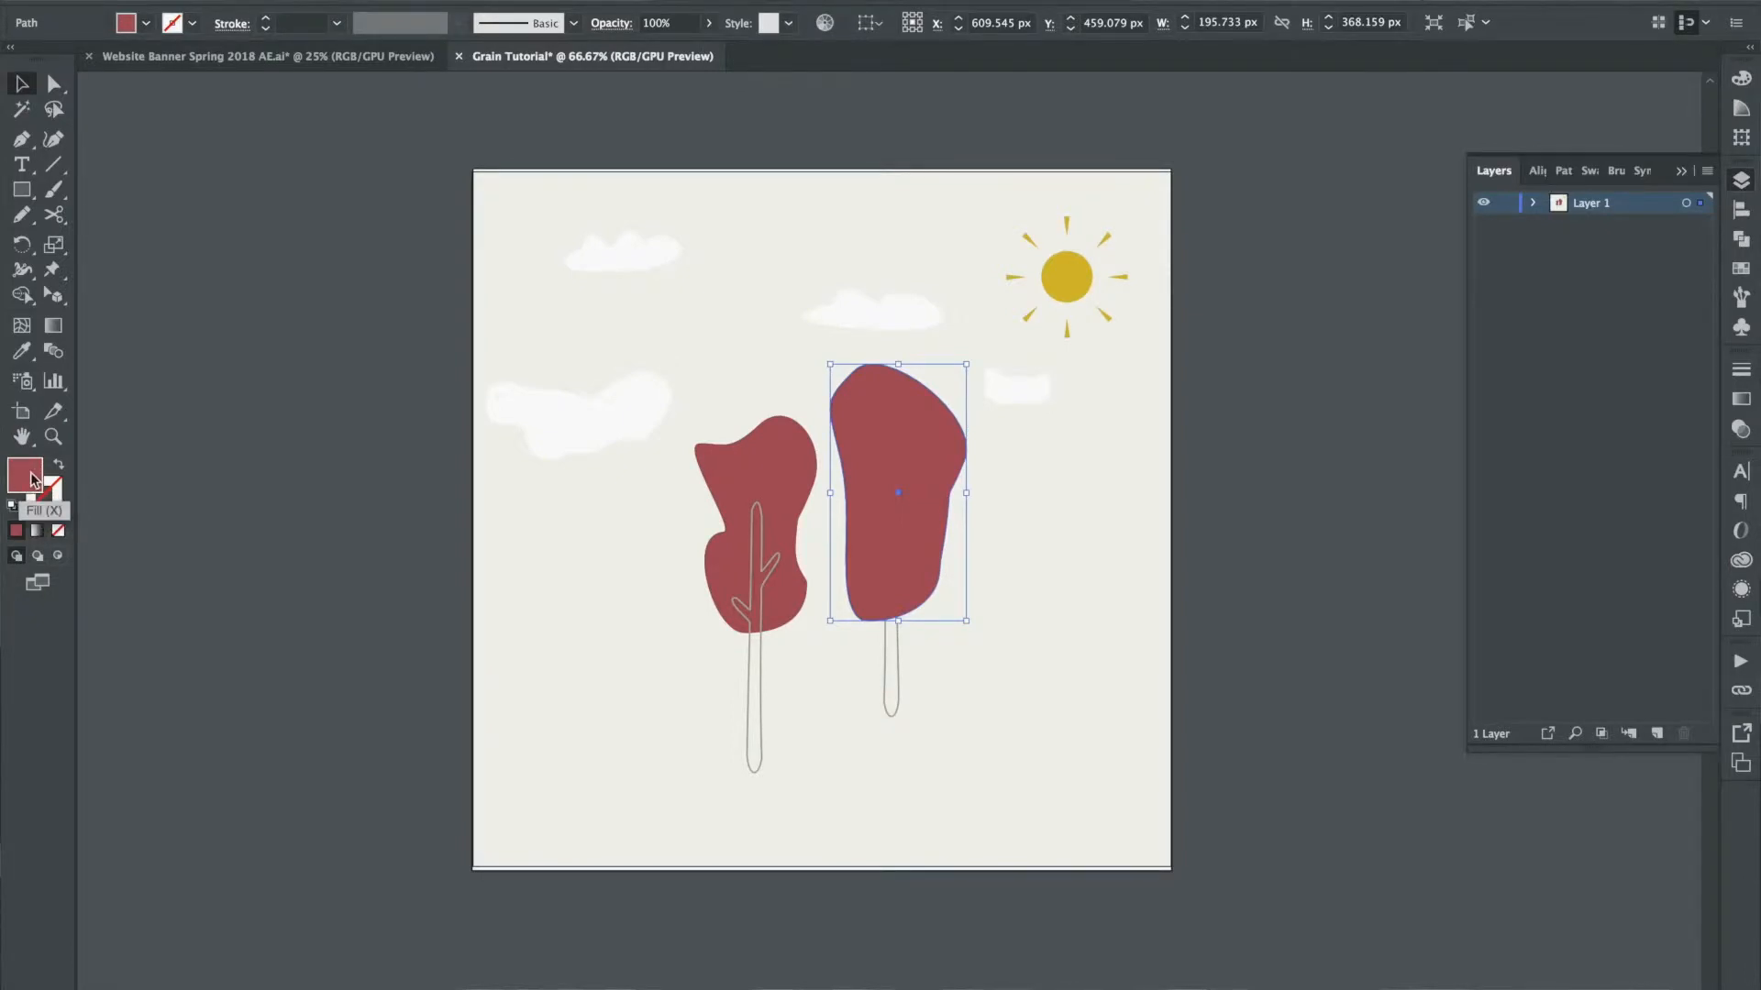
Step: Apply a linear white-to-black gradient to the fill of the right crown's copy
left_click(52, 507)
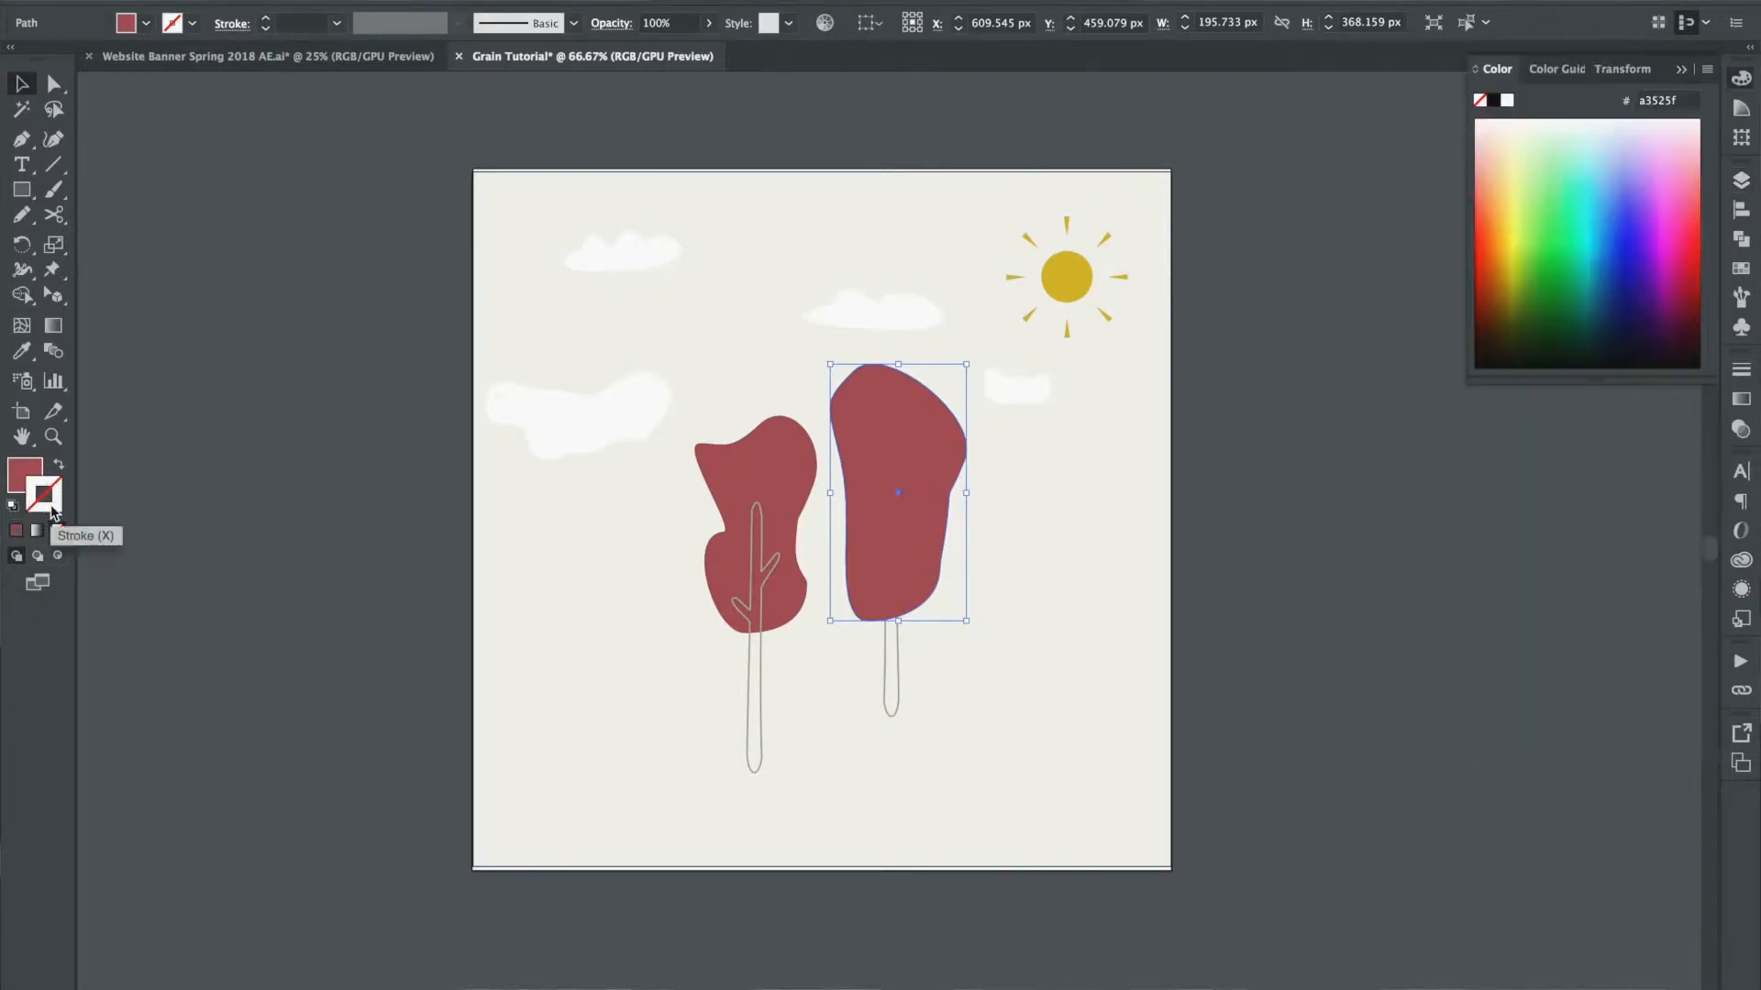
left_click(33, 486)
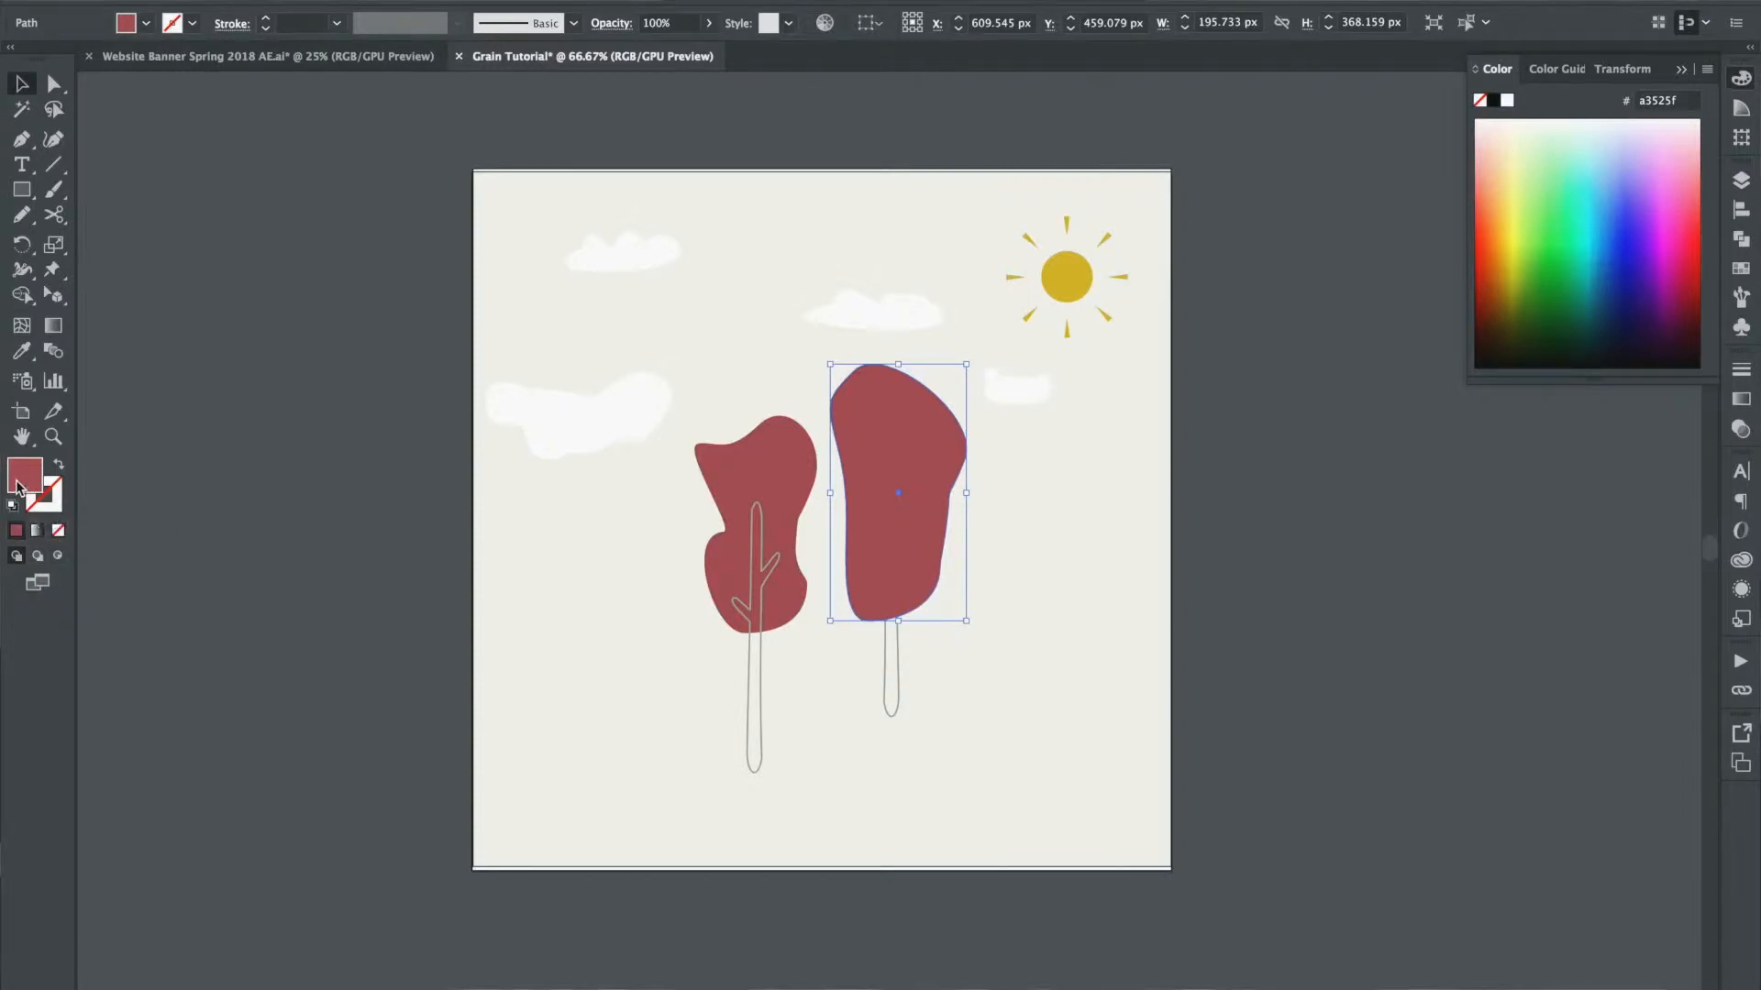
left_click(36, 532)
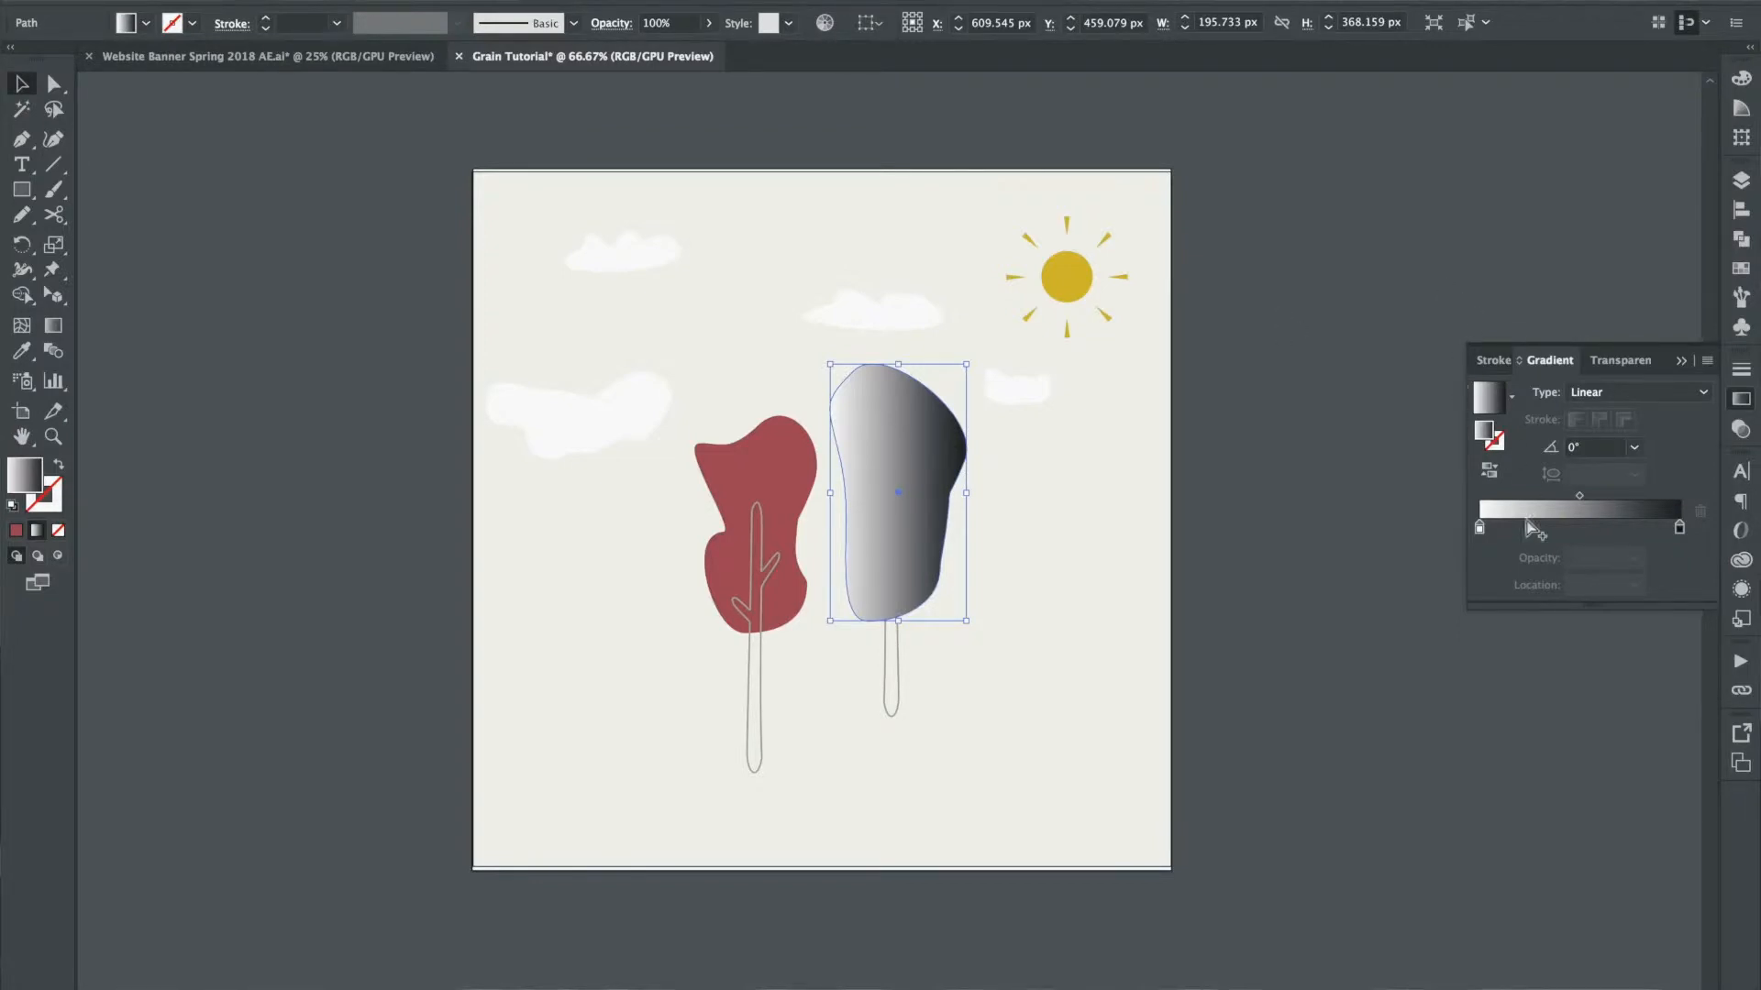
Step: Set both gradient stops to 30% opacity and run the gradient diagonally from the crown's upper right to lower left, about -132°
left_click(1479, 528)
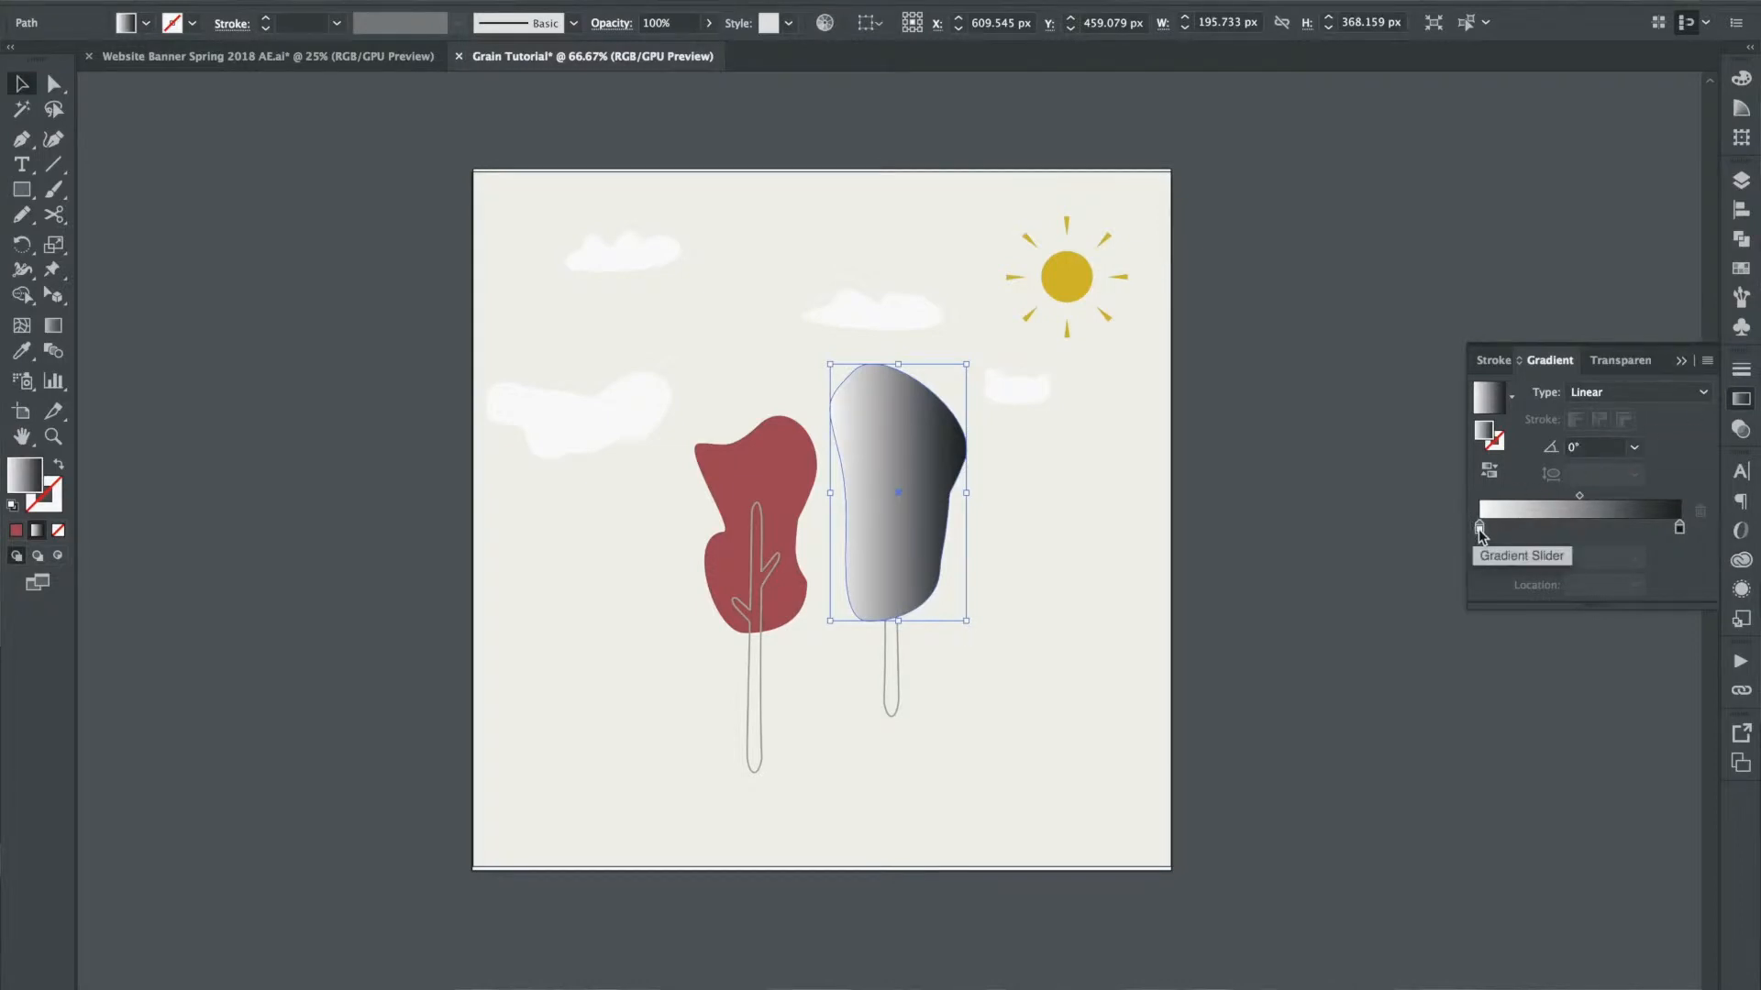
left_click(1602, 560)
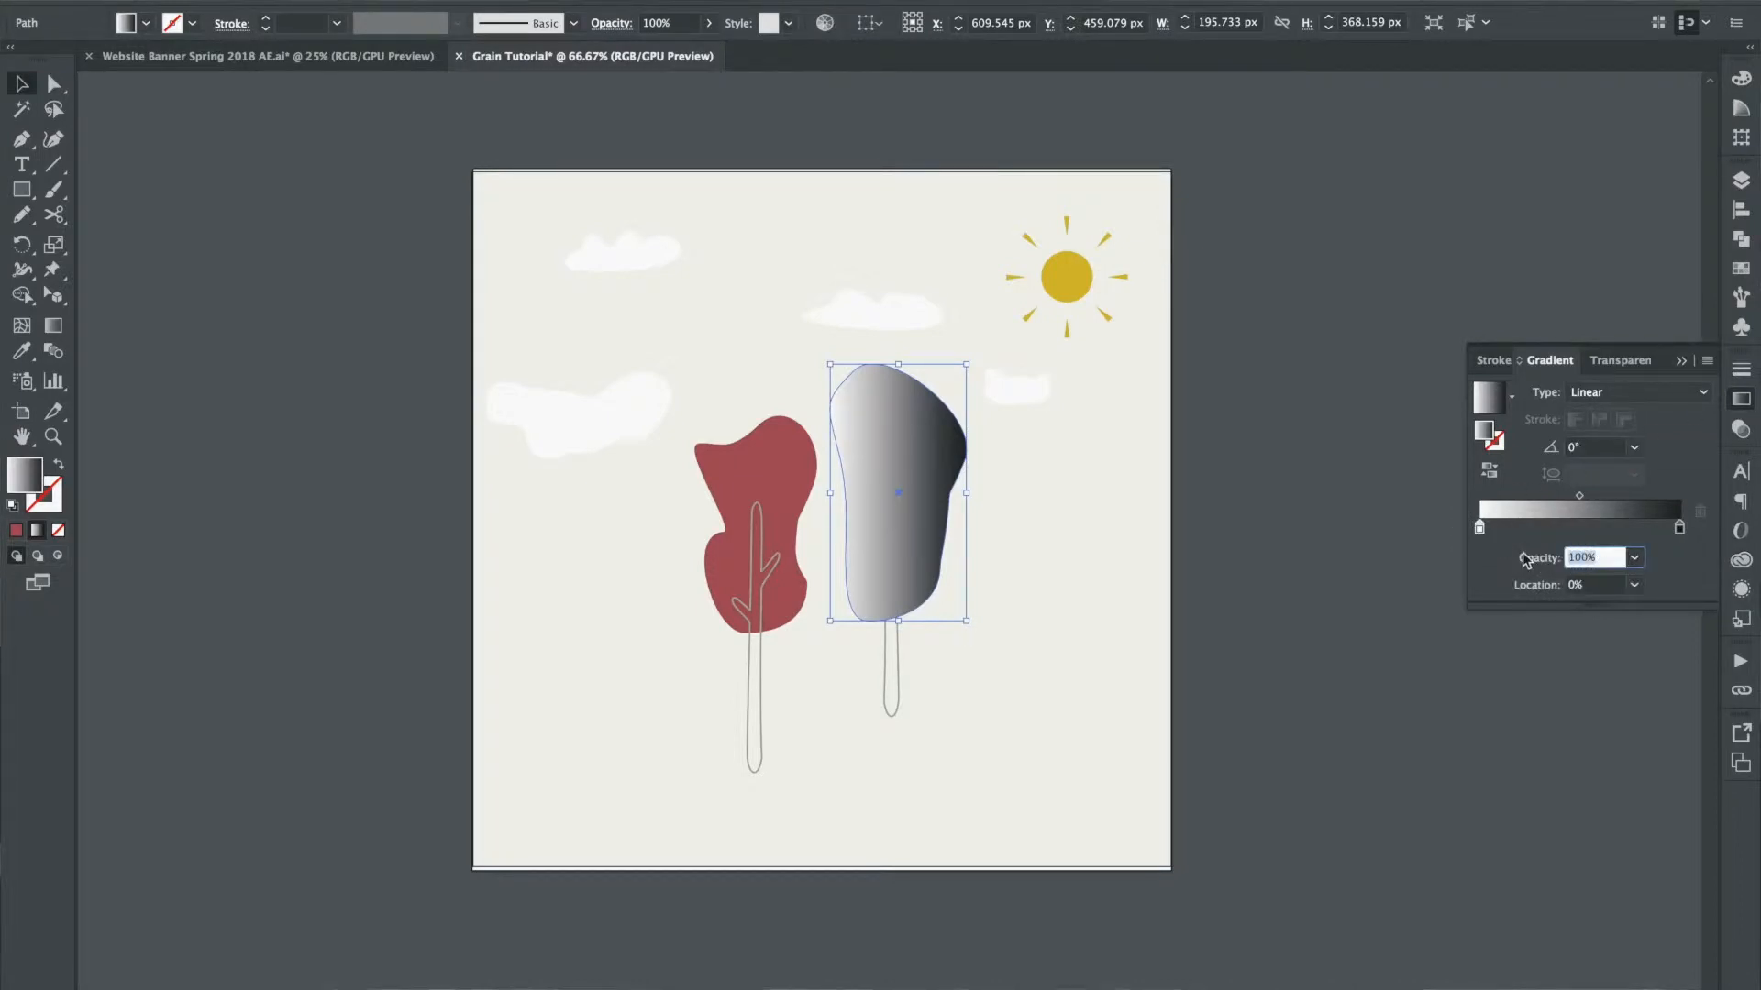
type("30")
key("Return")
left_click(1679, 529)
left_click(1615, 562)
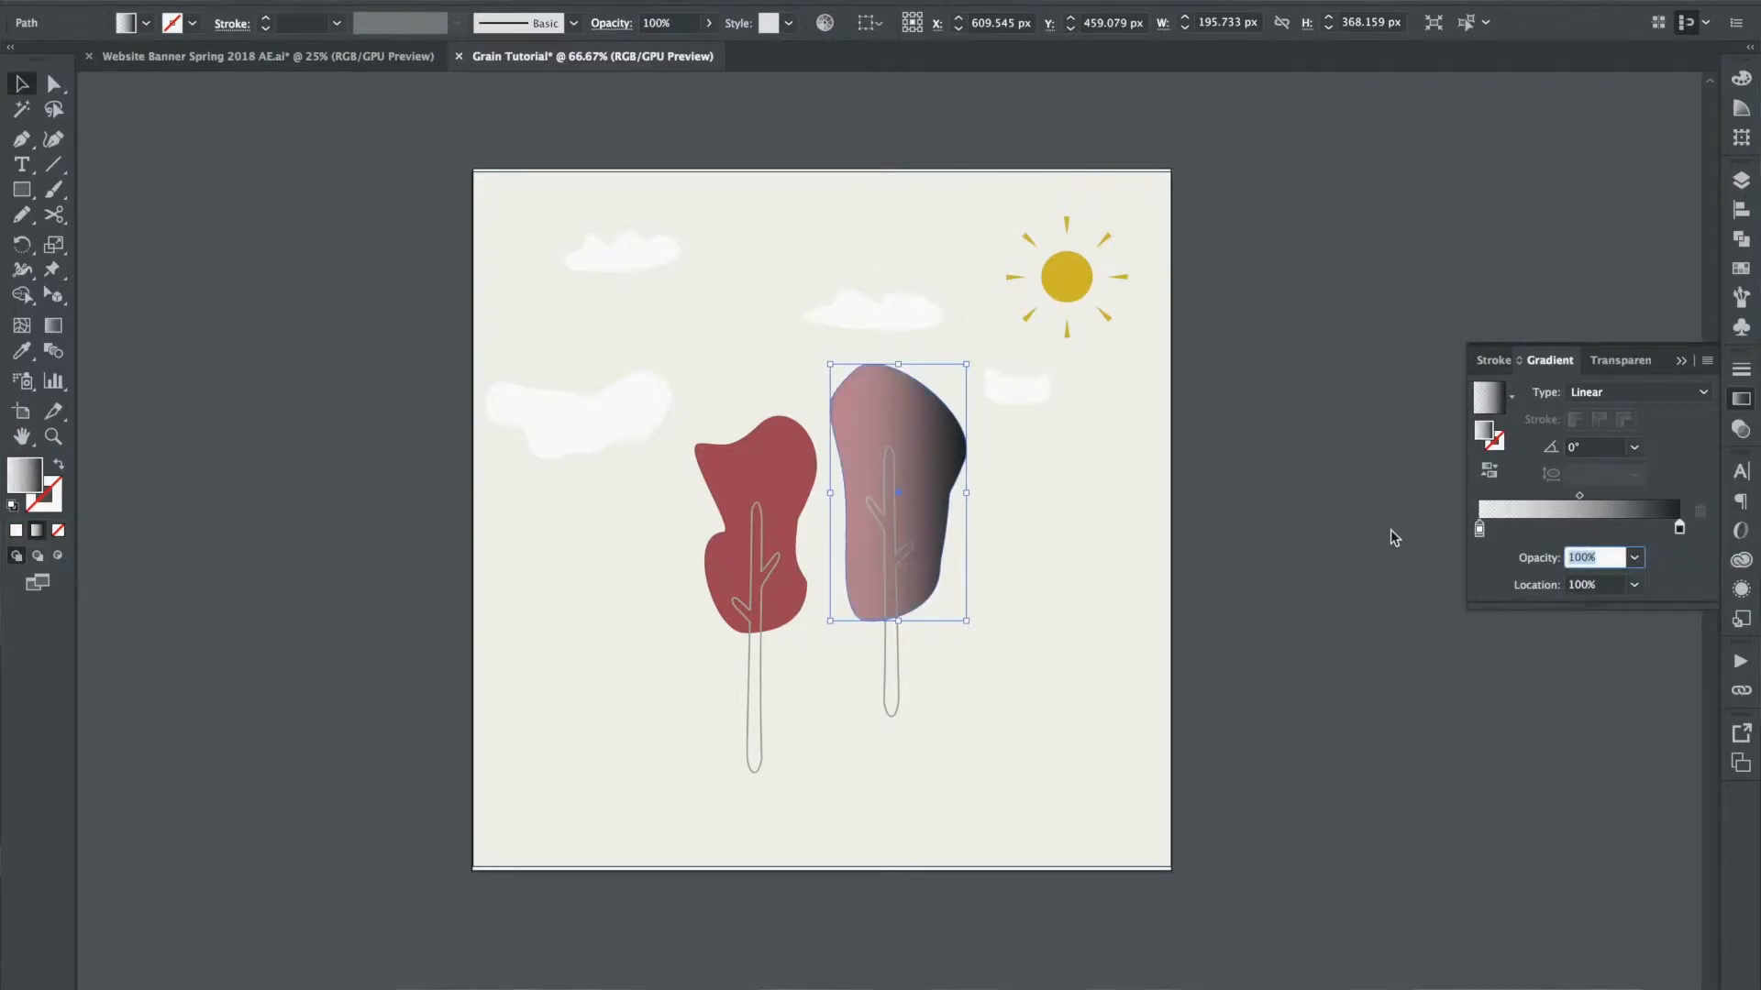
type("30")
key("Return")
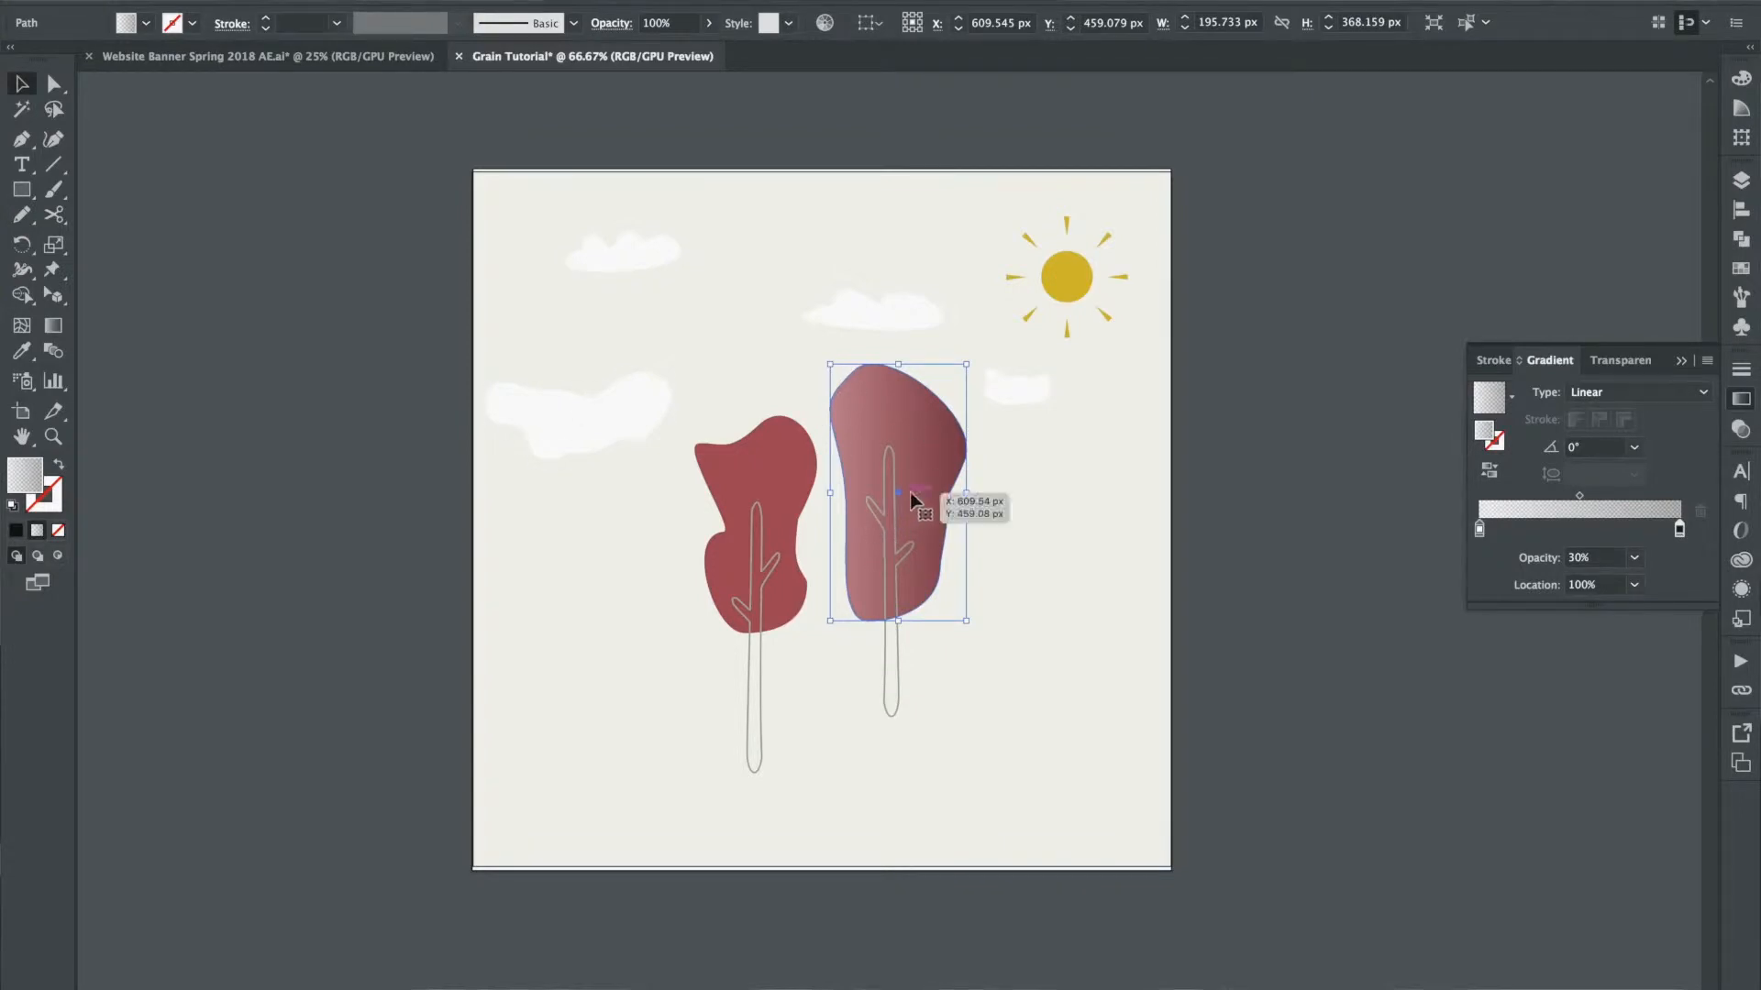
left_click(54, 327)
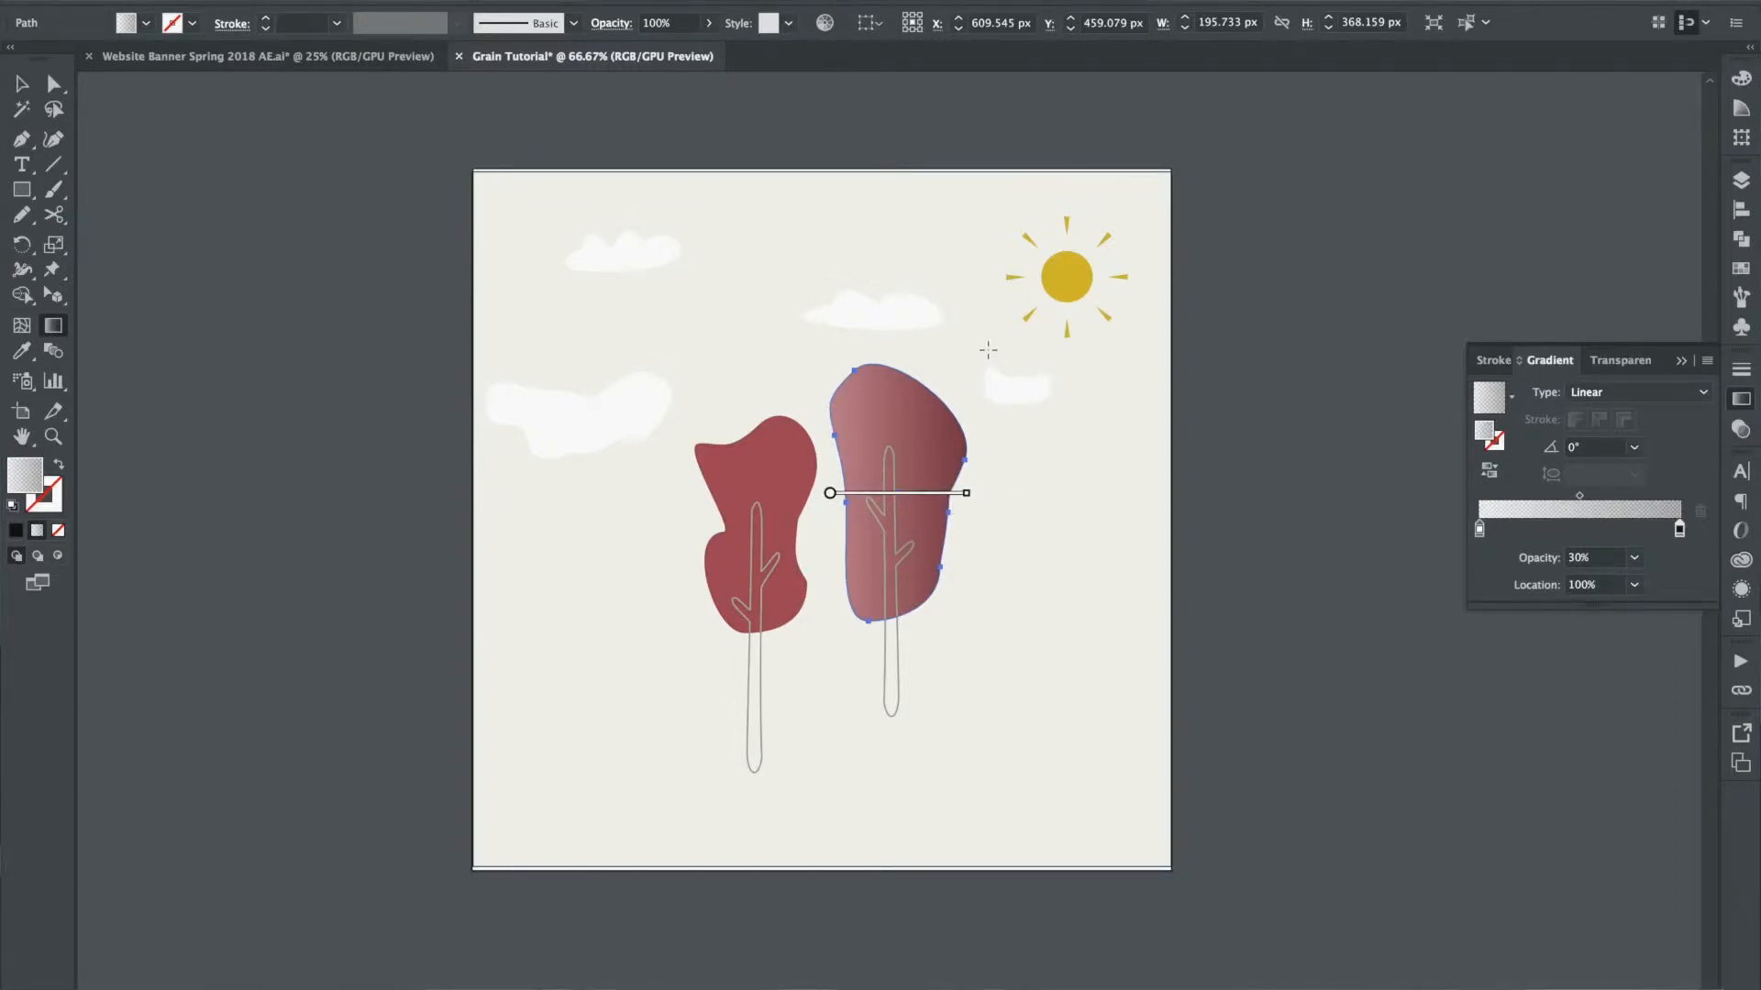
left_click_drag(984, 350, 763, 597)
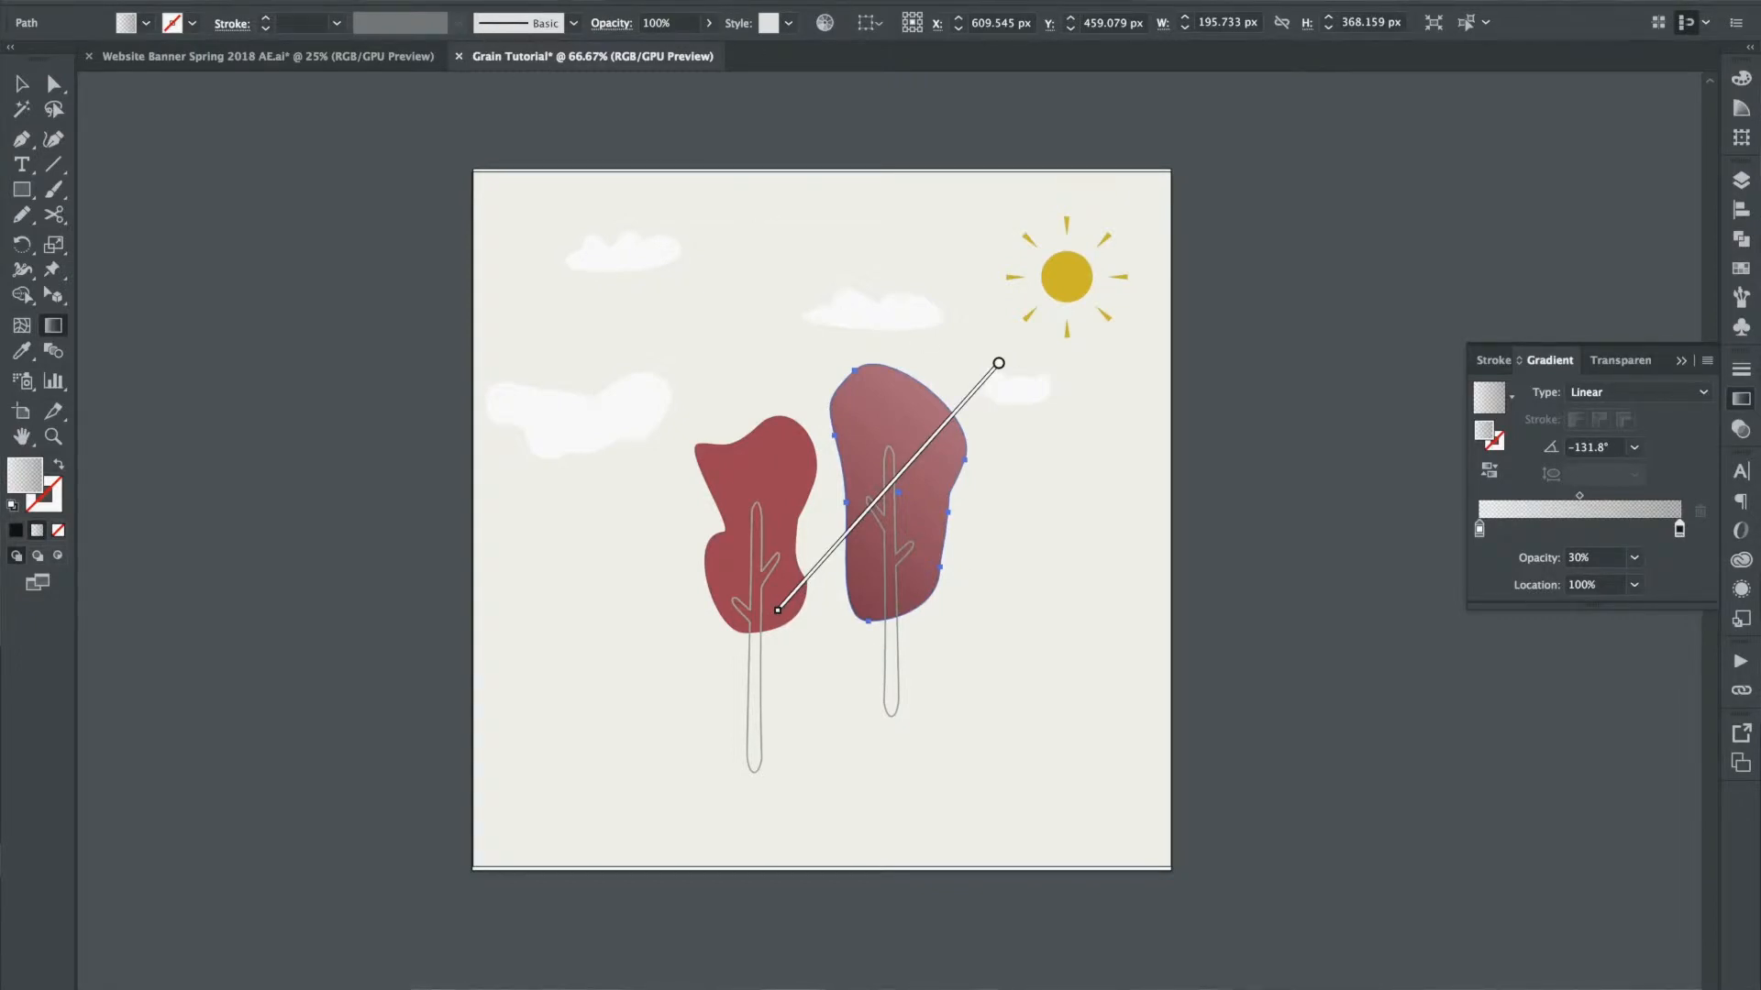
Step: Apply the Grain texture effect to the gradient crown with Intensity 20, Contrast 20 and grain type Stippled
left_click(455, 0)
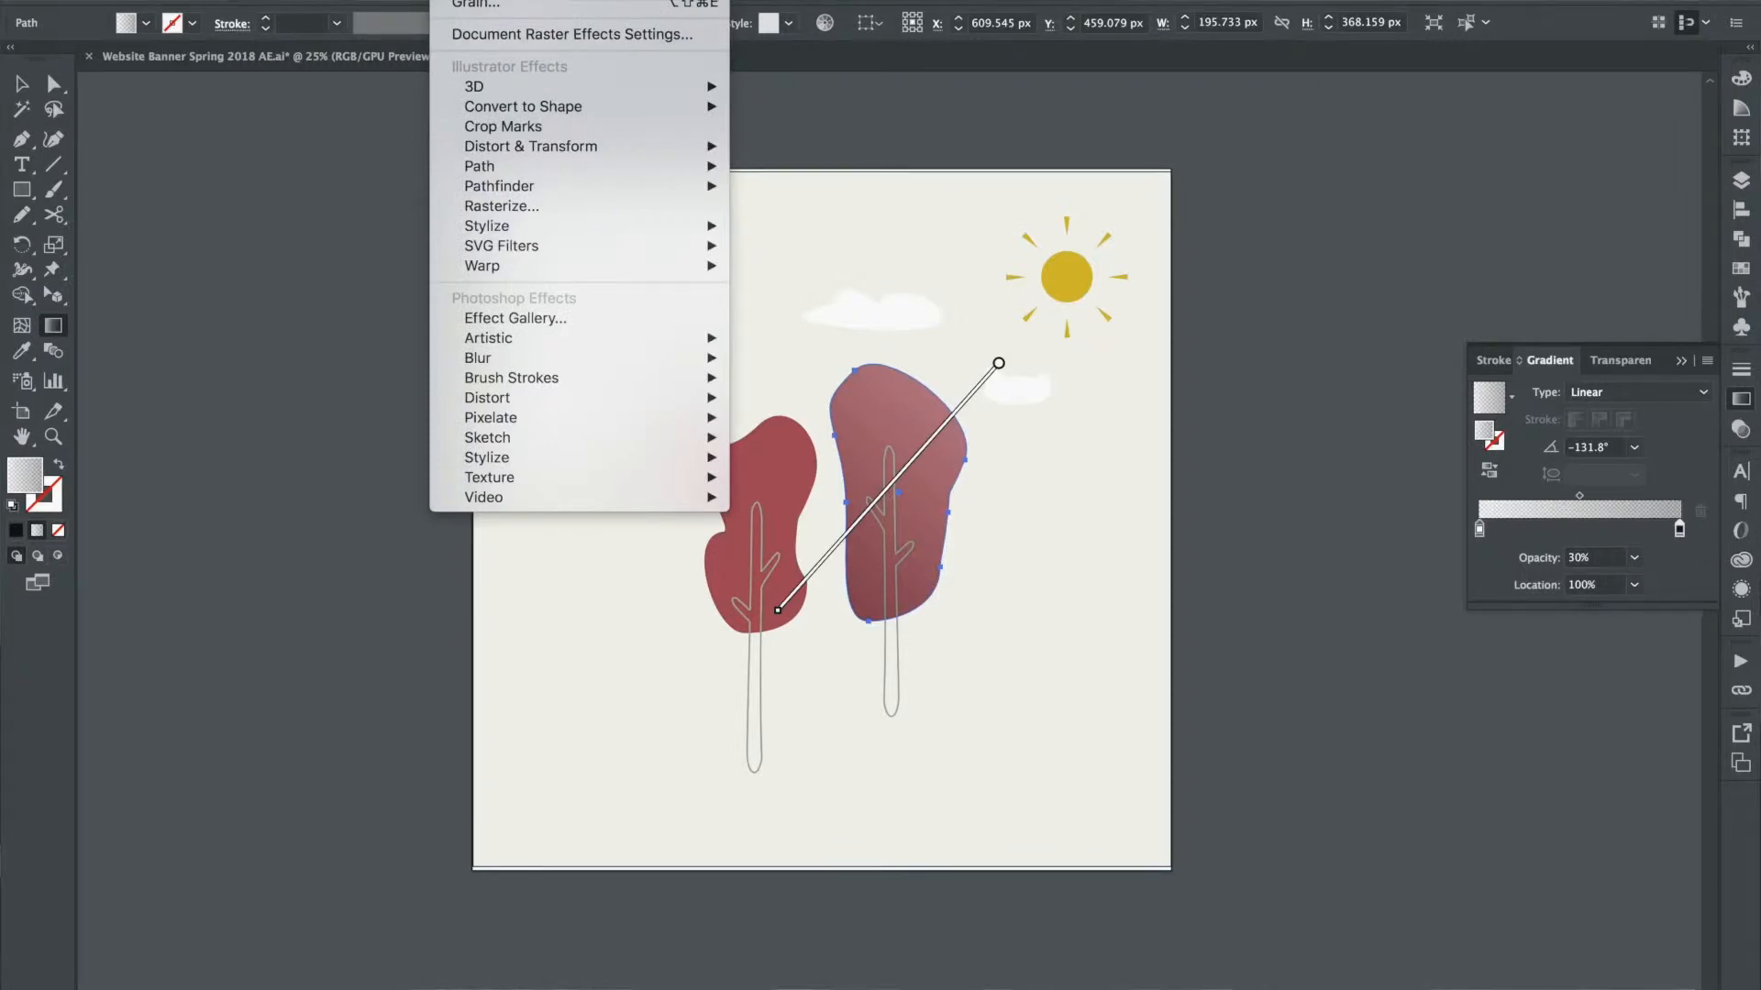
mouse_move(493, 485)
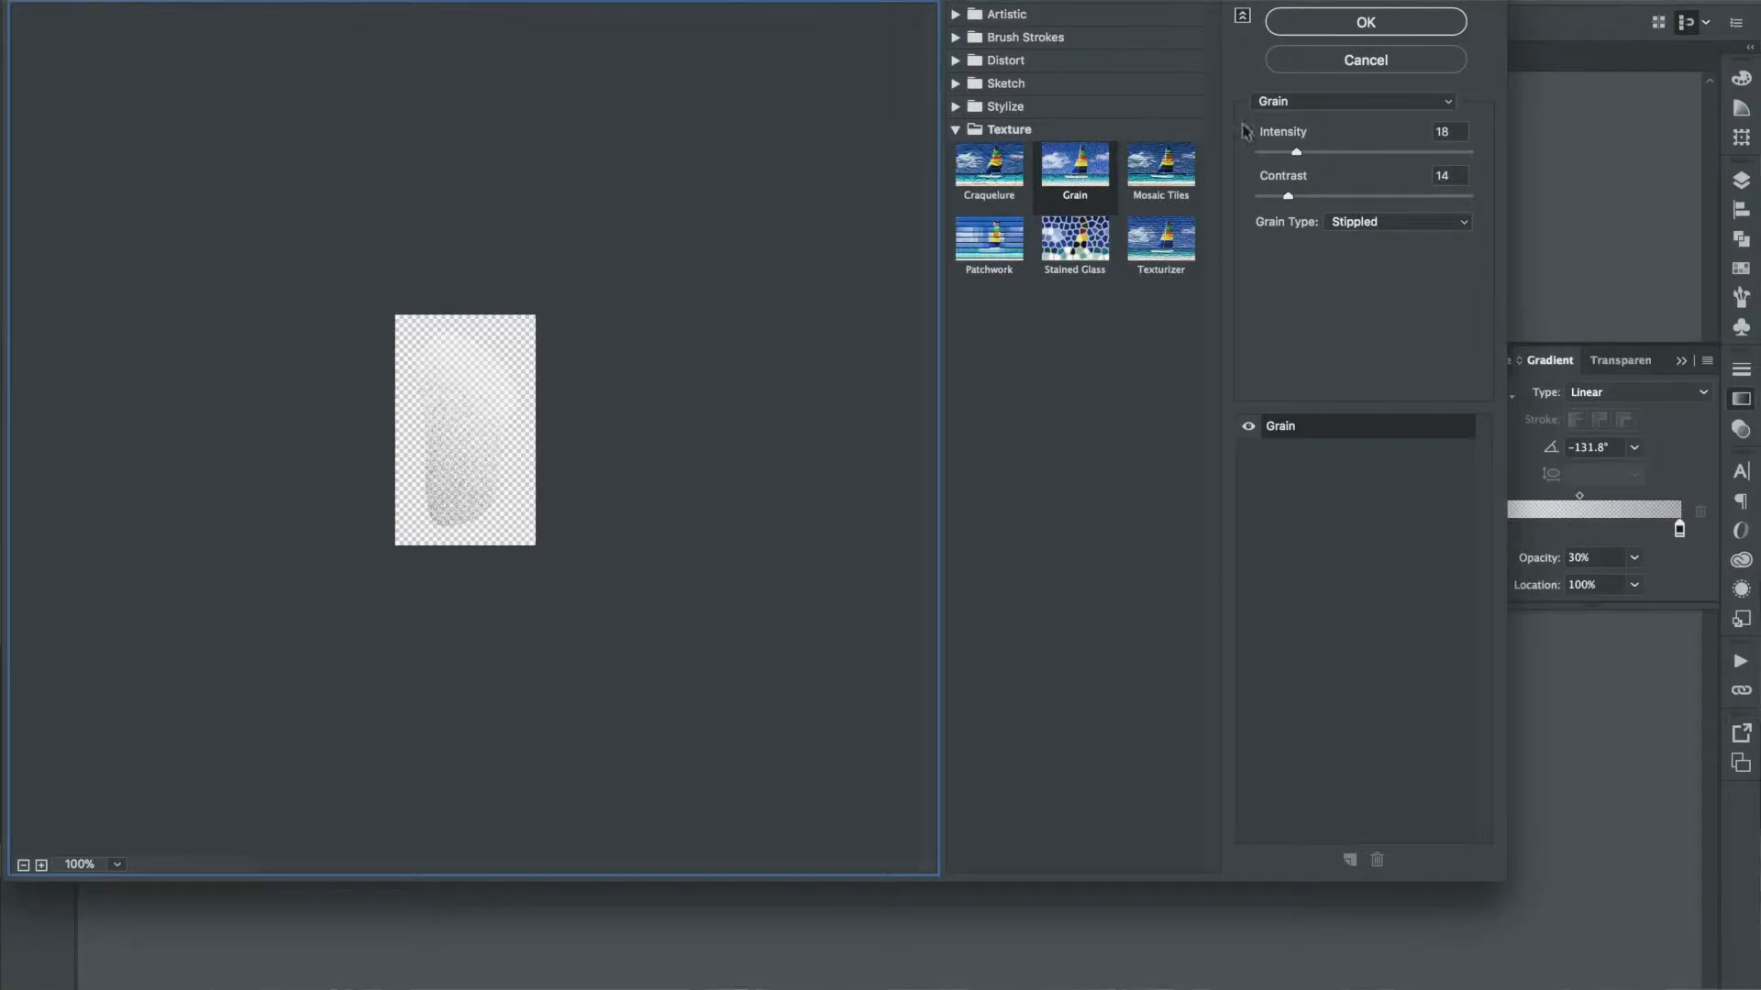
left_click(1383, 223)
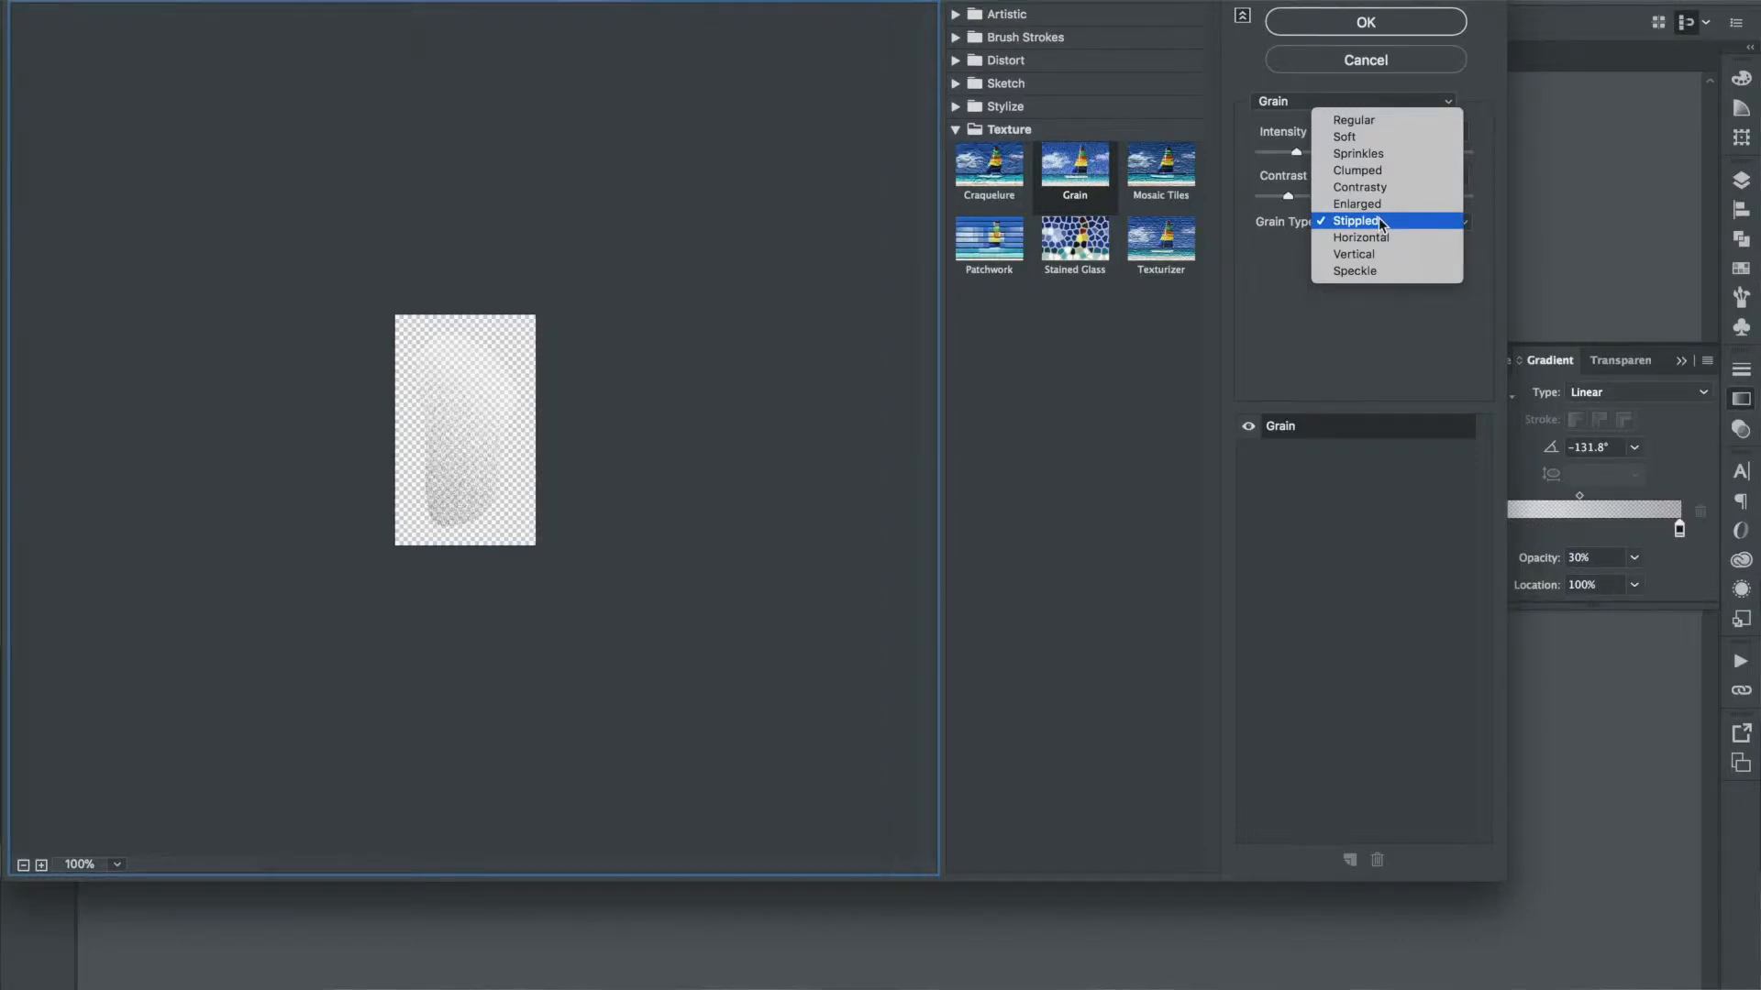
left_click(1379, 220)
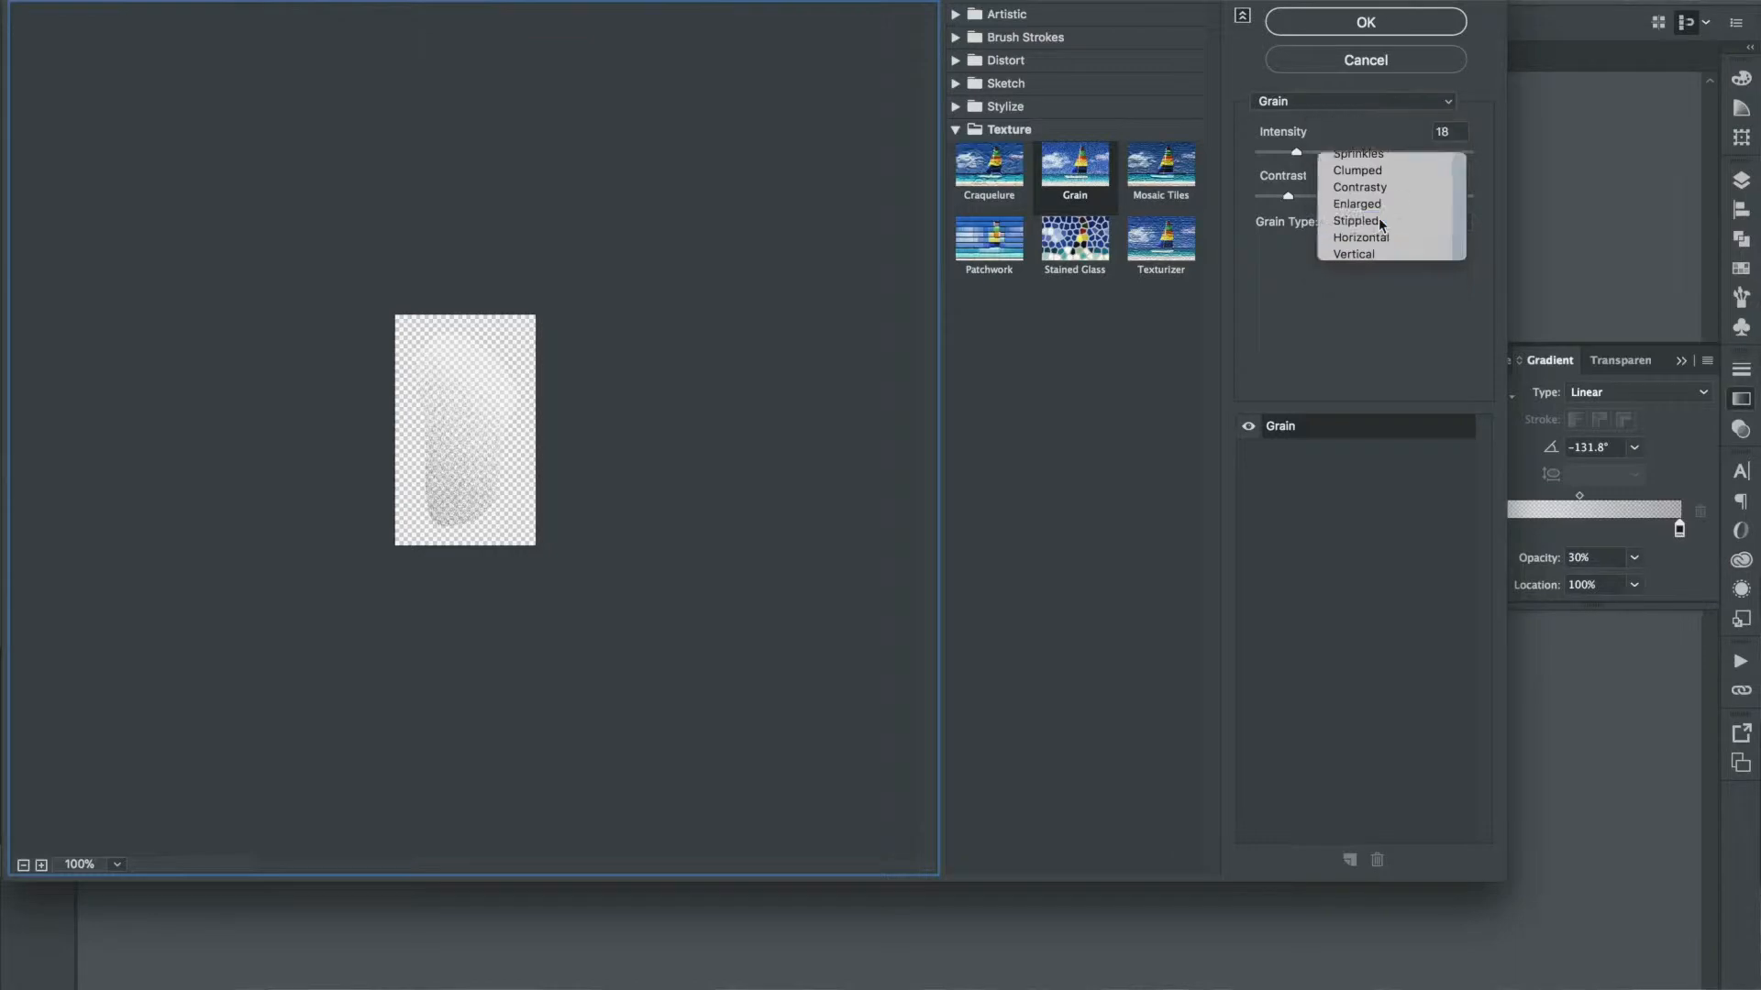
left_click(1454, 131)
key("BackSpace")
key("BackSpace")
type("20")
left_click(1449, 175)
type("20")
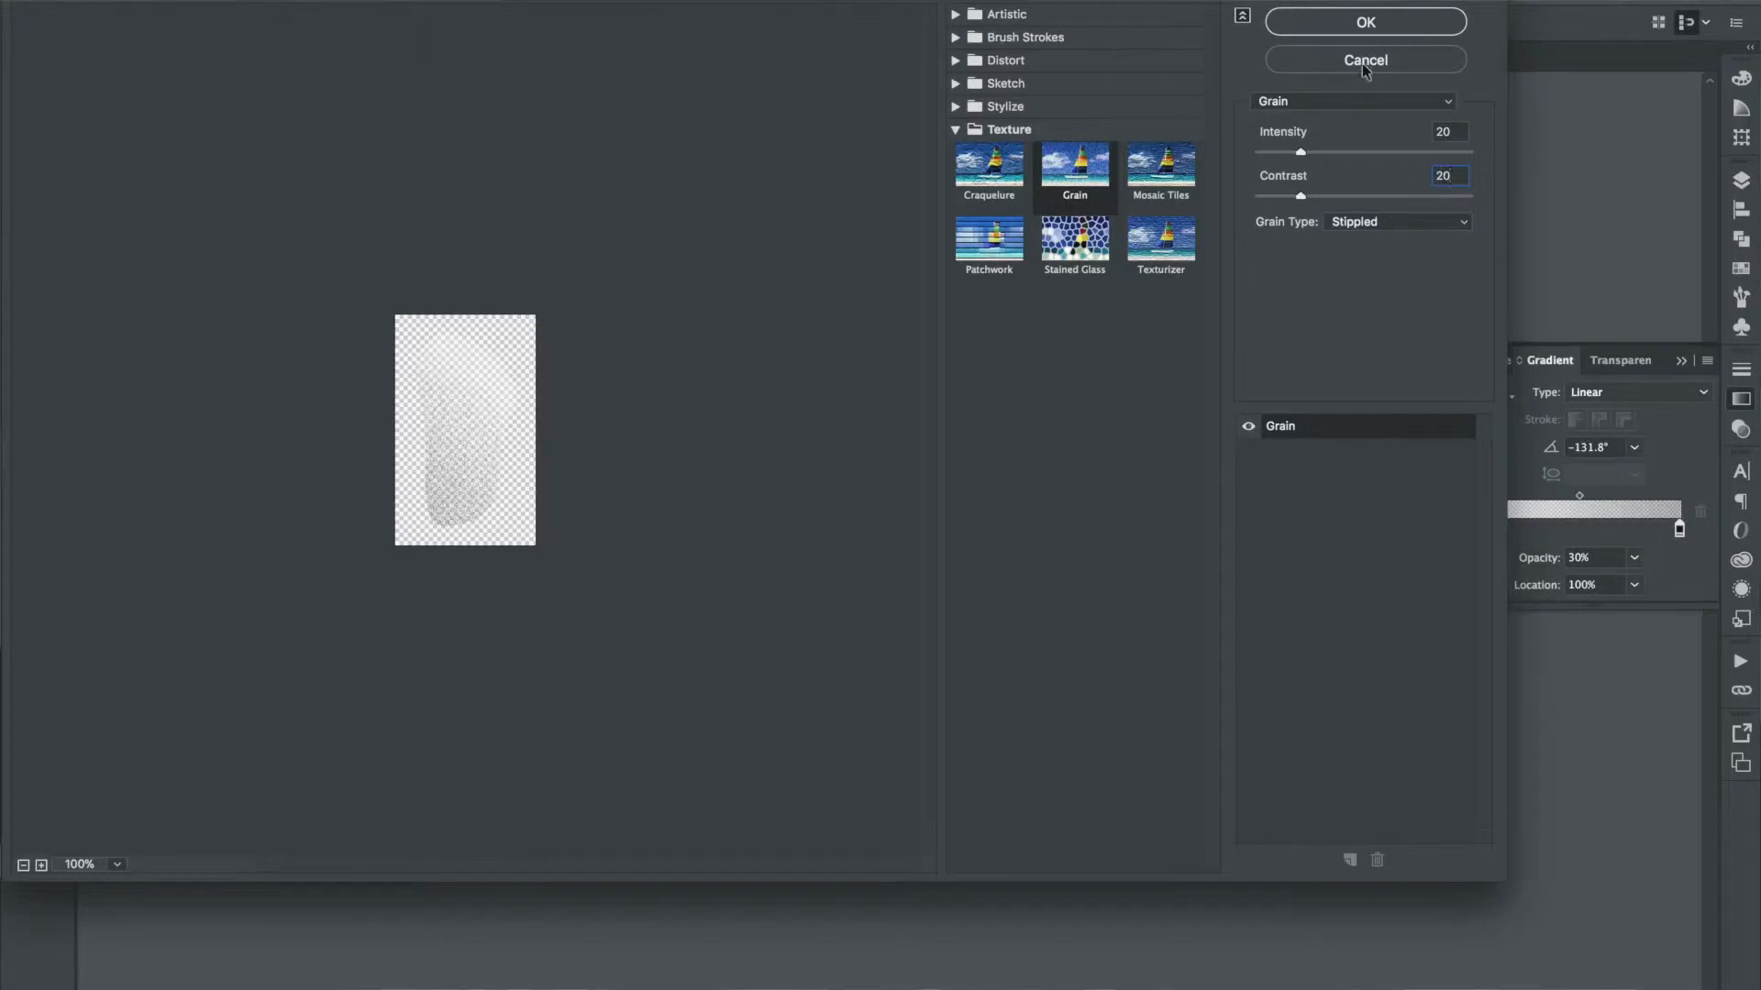
left_click(1392, 22)
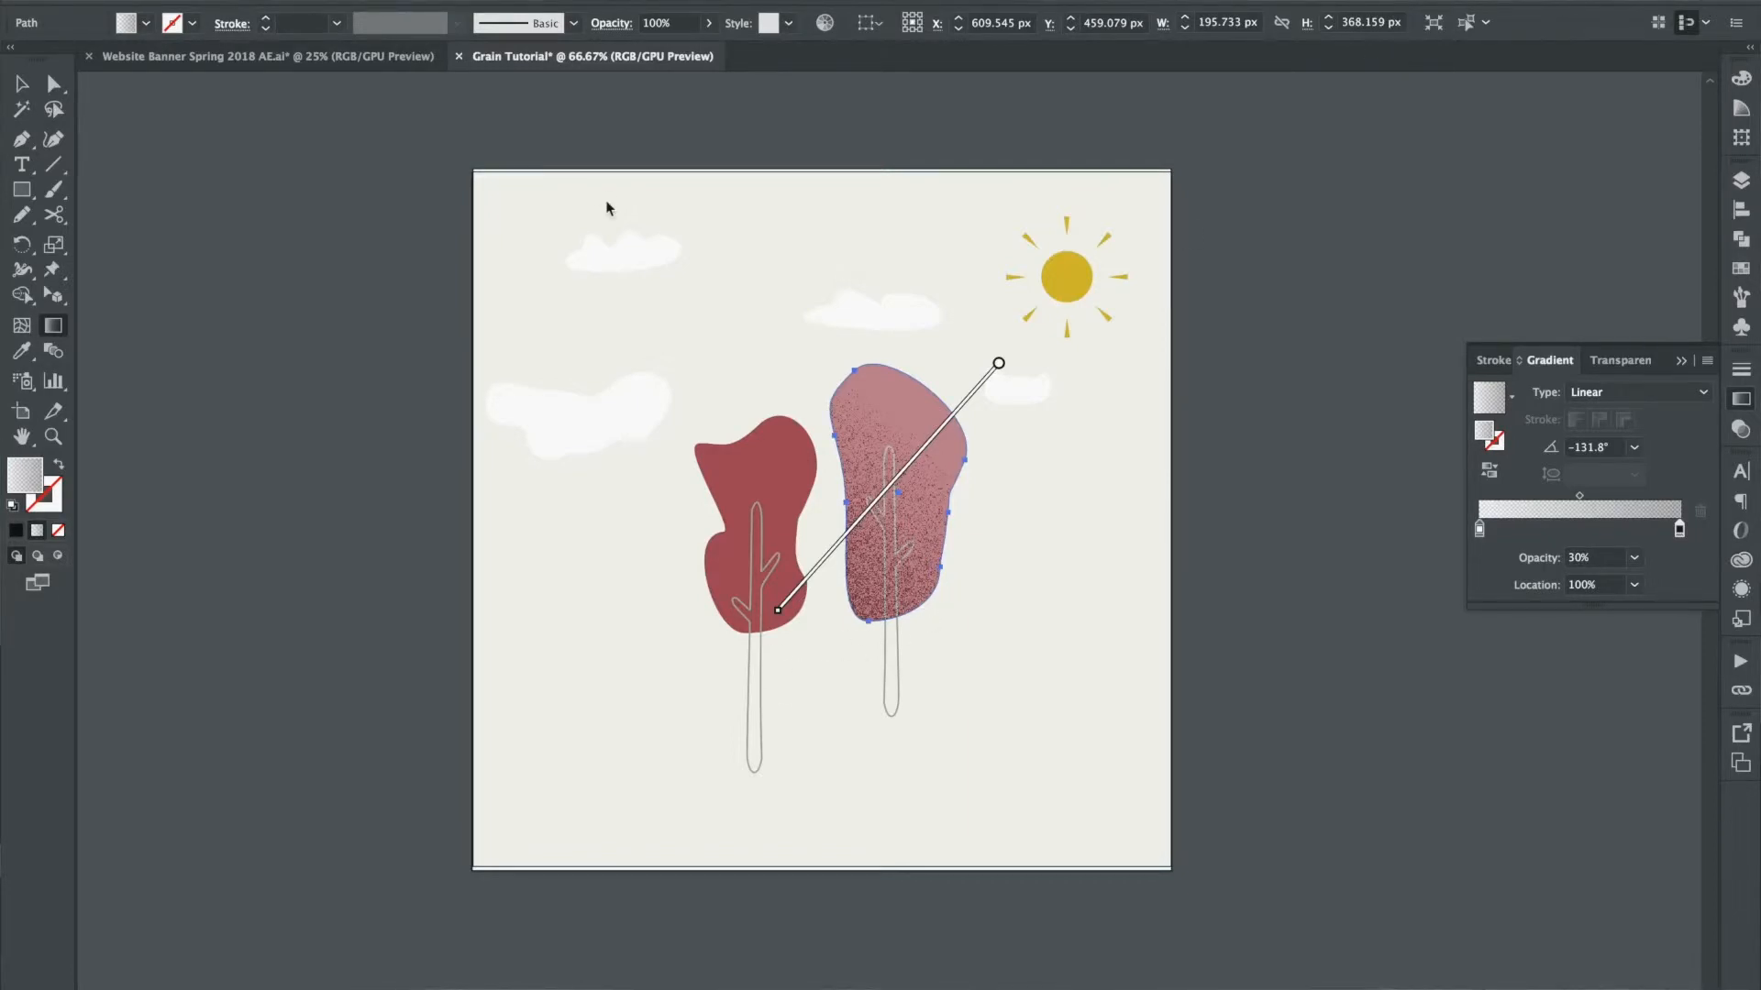
Step: Set the grainy crown copy's opacity to 25% and deselect it
left_click(710, 26)
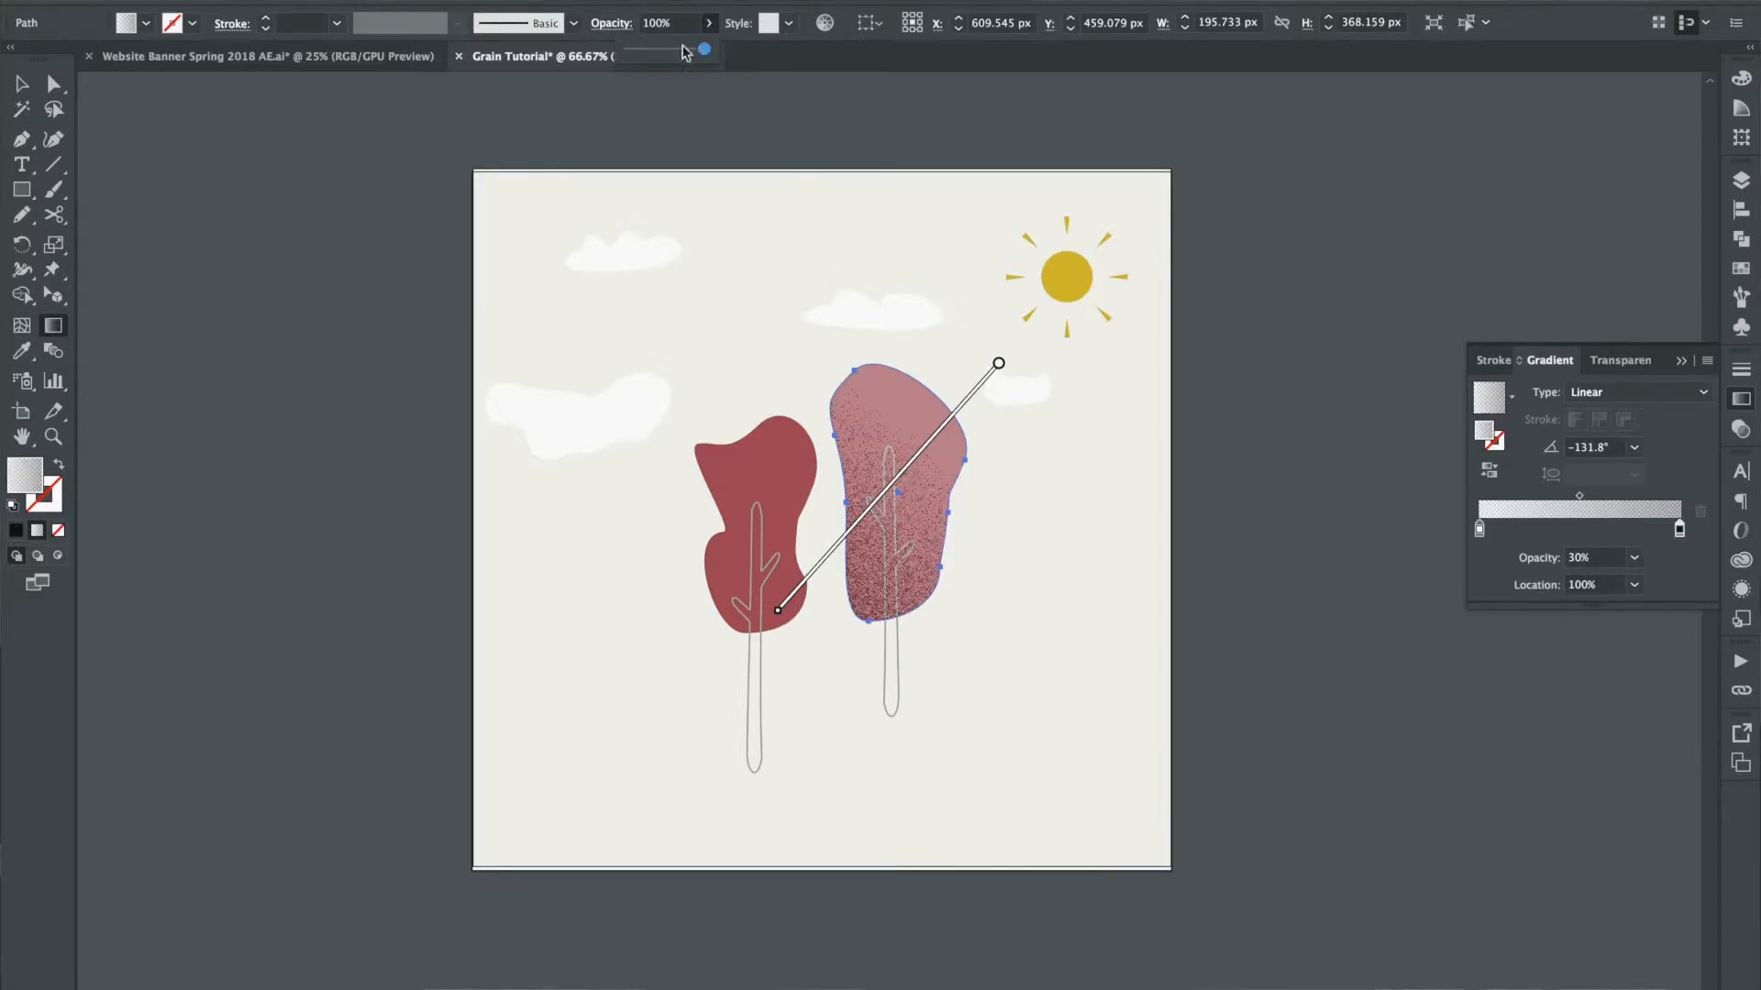
left_click(673, 25)
type("25")
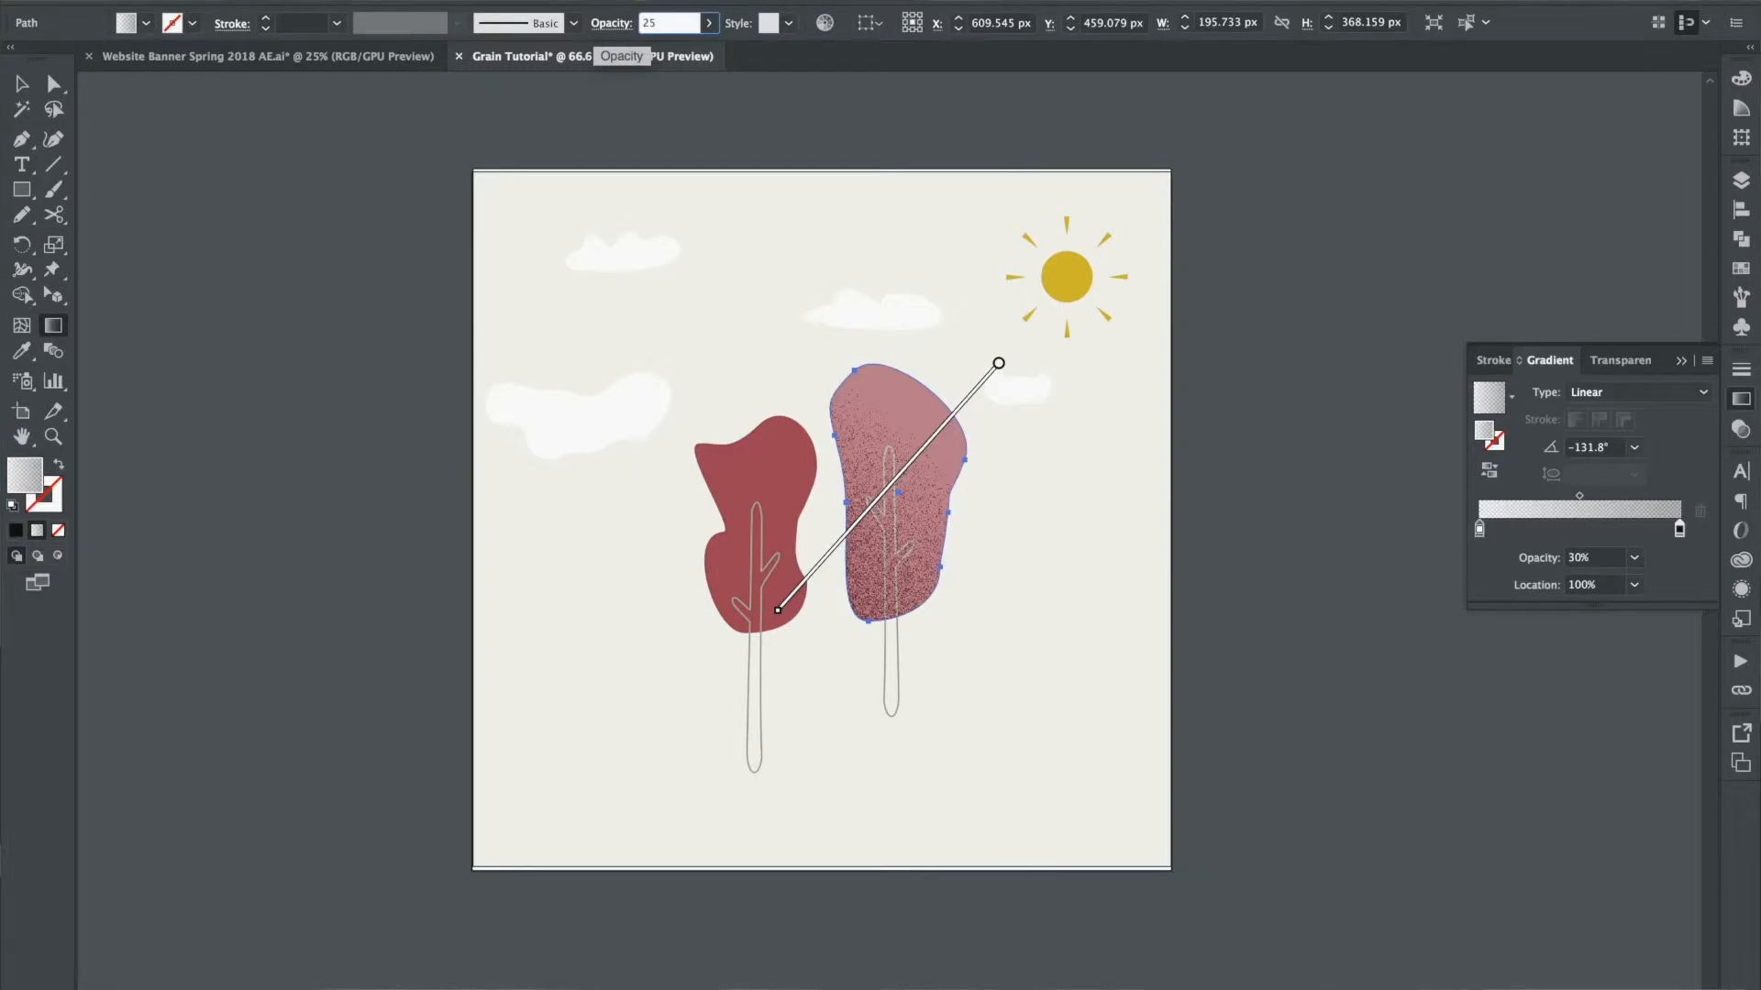
key("Return")
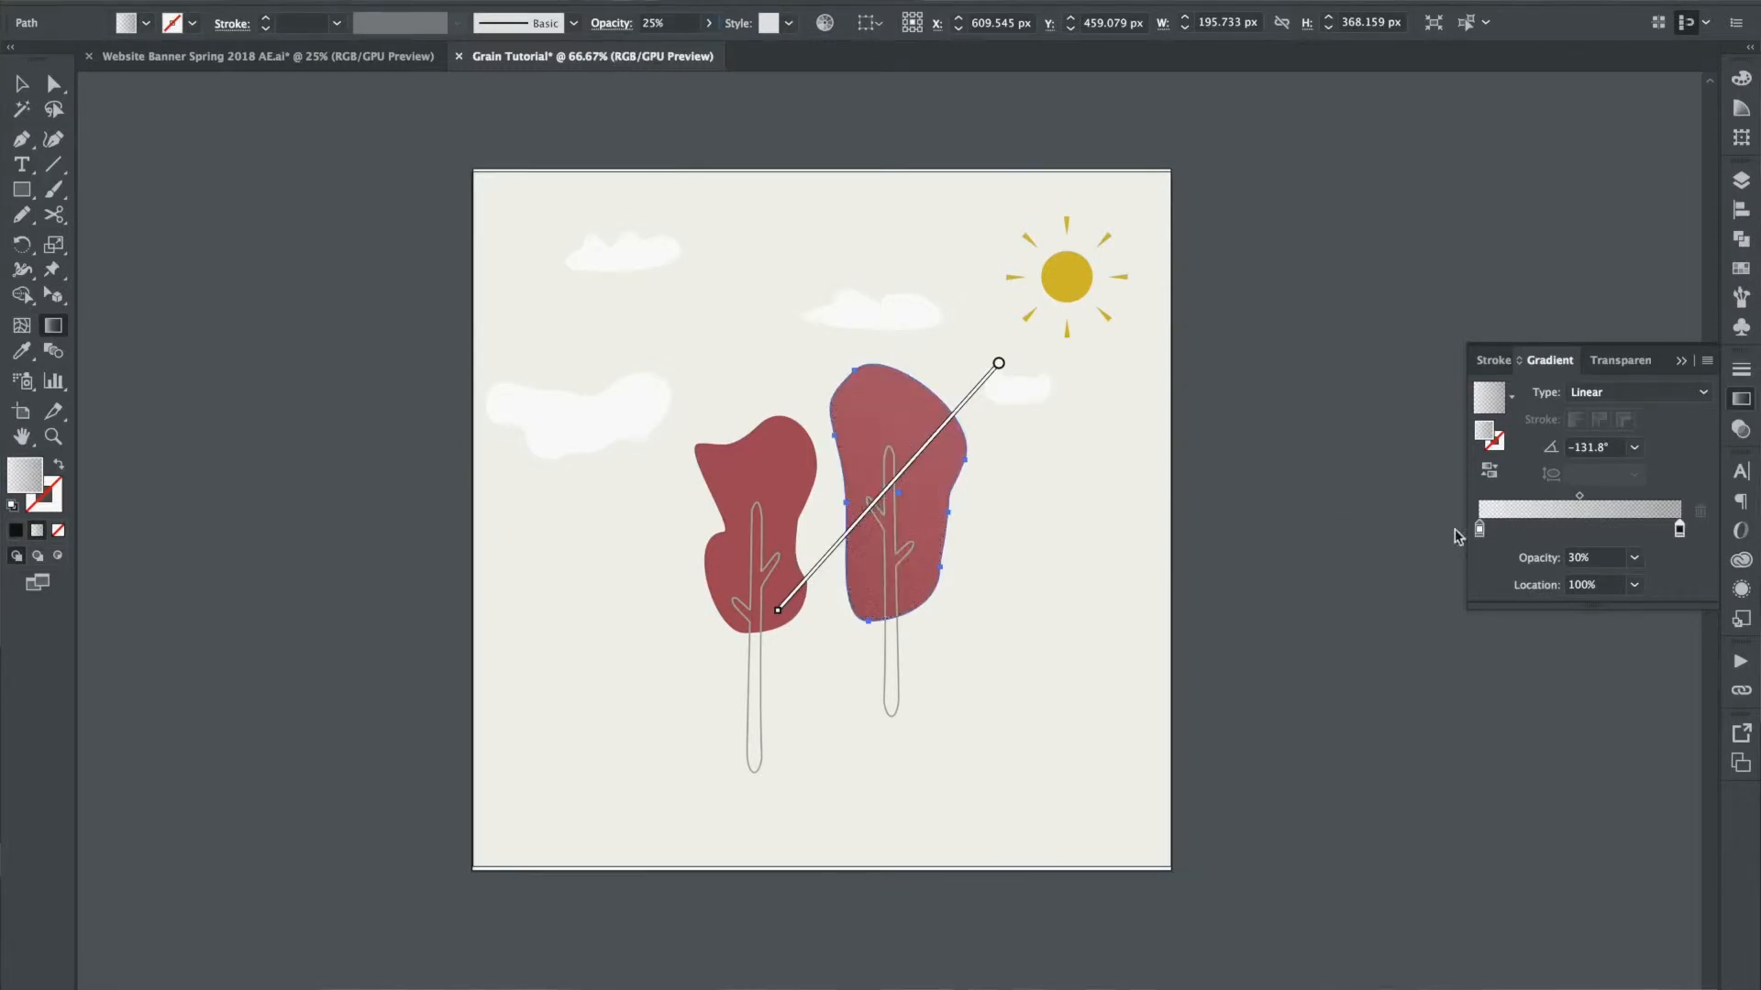
key("v")
left_click(1133, 582)
Step: Reorder the stack so the right tree's trunk outline sits above the red crowns with the grainy crown copy directly beneath it
key("ctrl+plus")
key("ctrl+plus")
key("ctrl+plus")
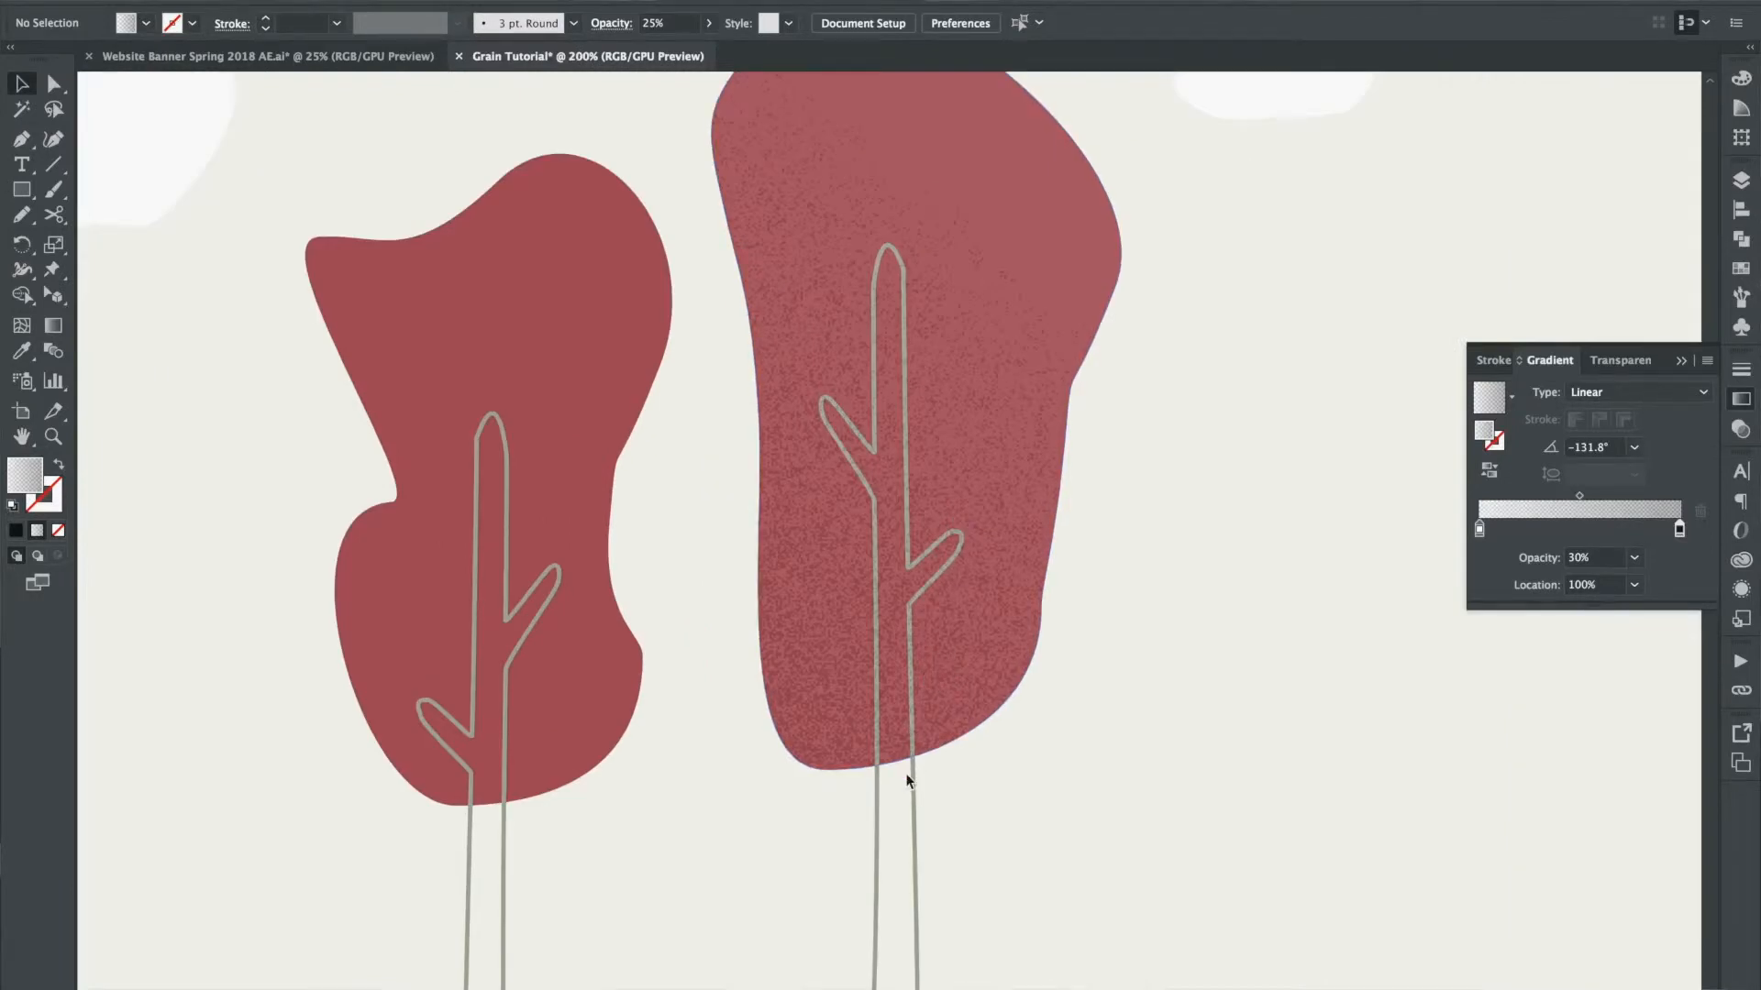
left_click(953, 679)
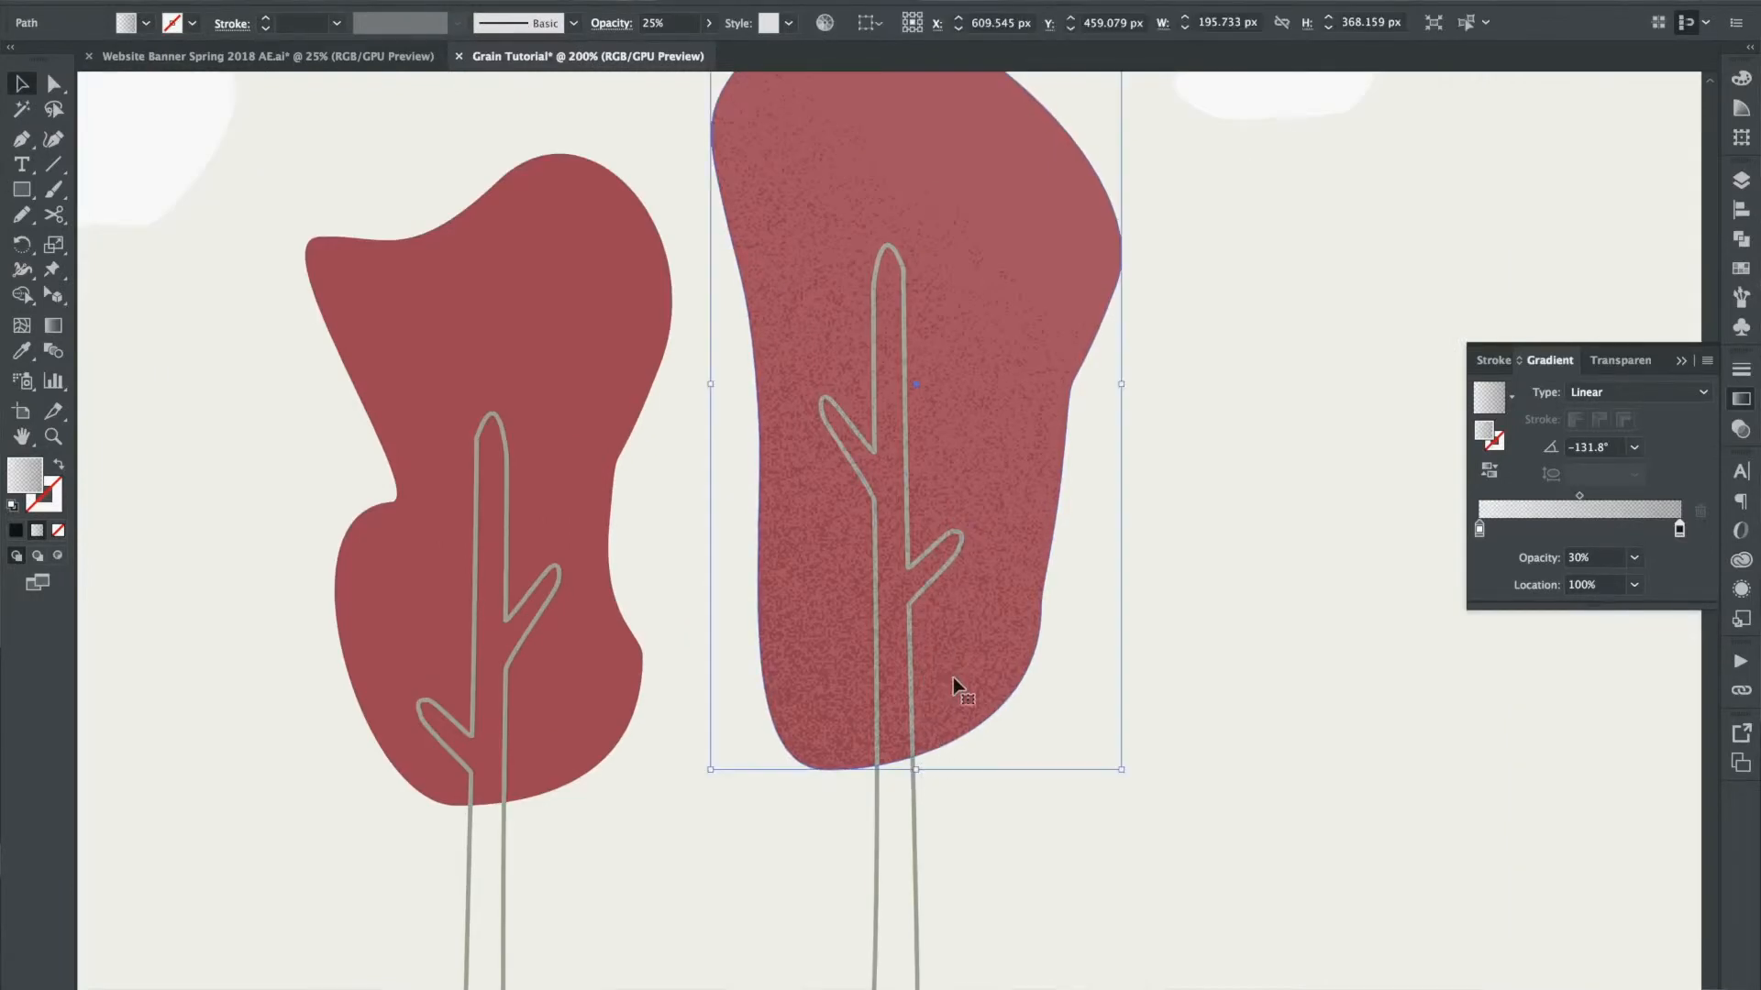
left_click(912, 818)
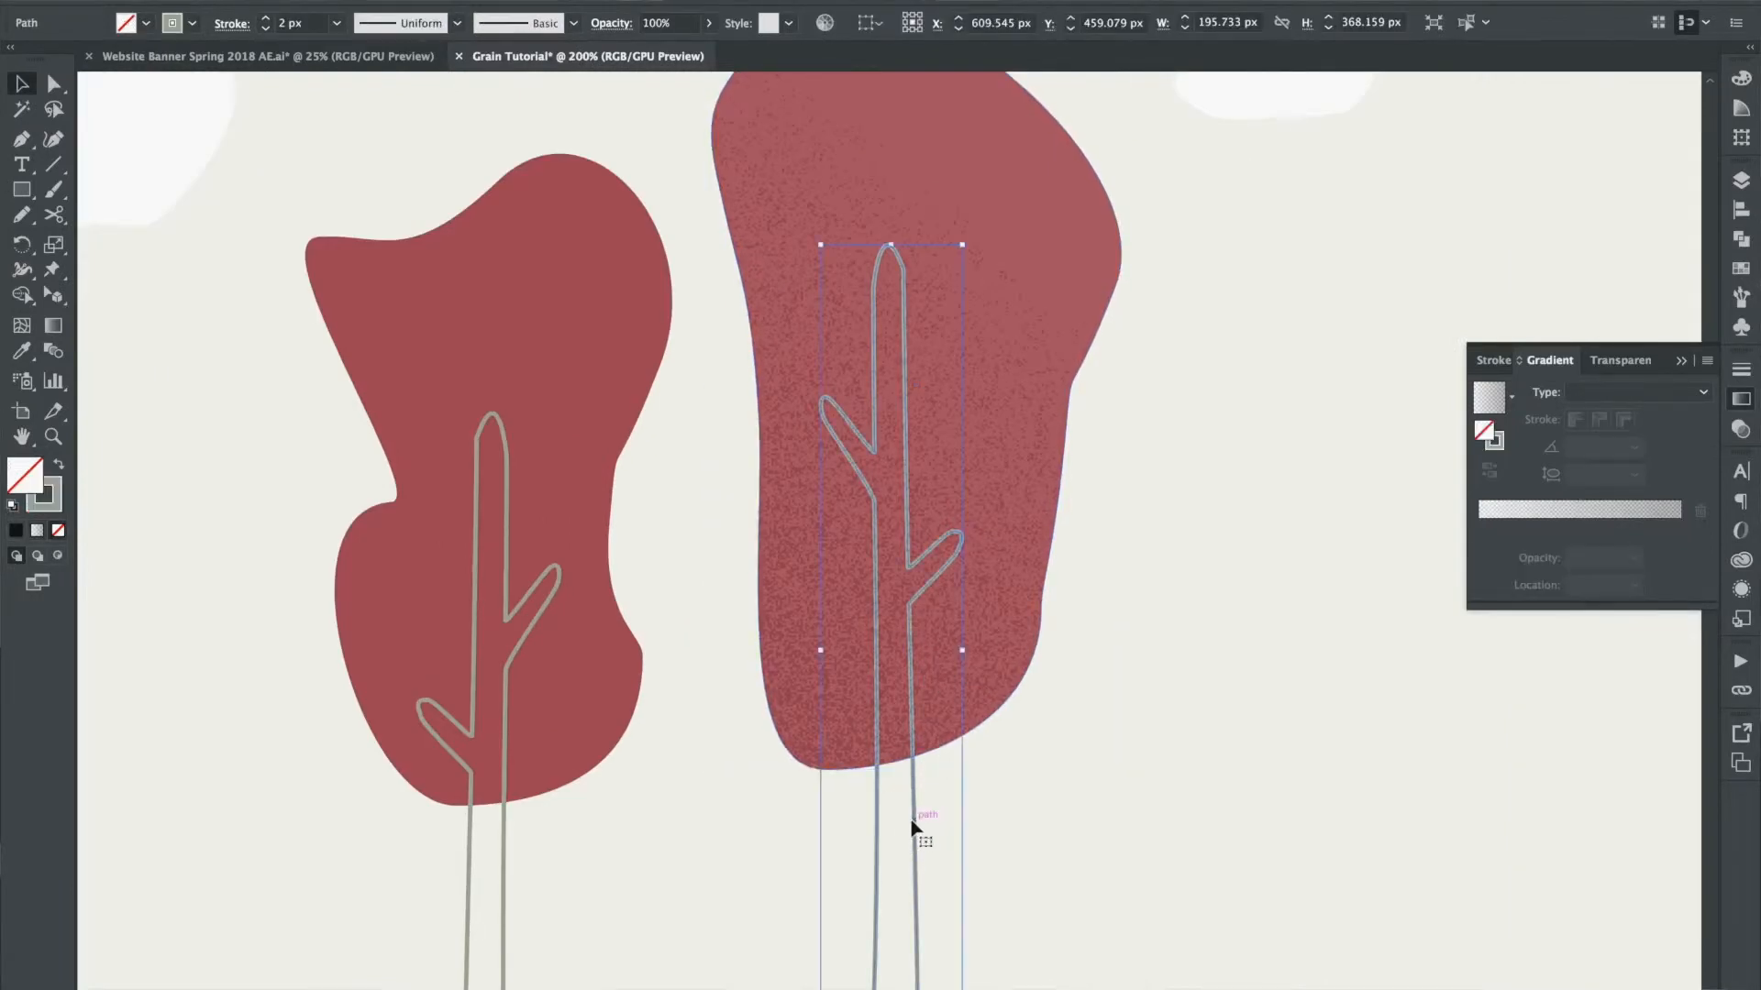
left_click(1740, 180)
left_click(1535, 203)
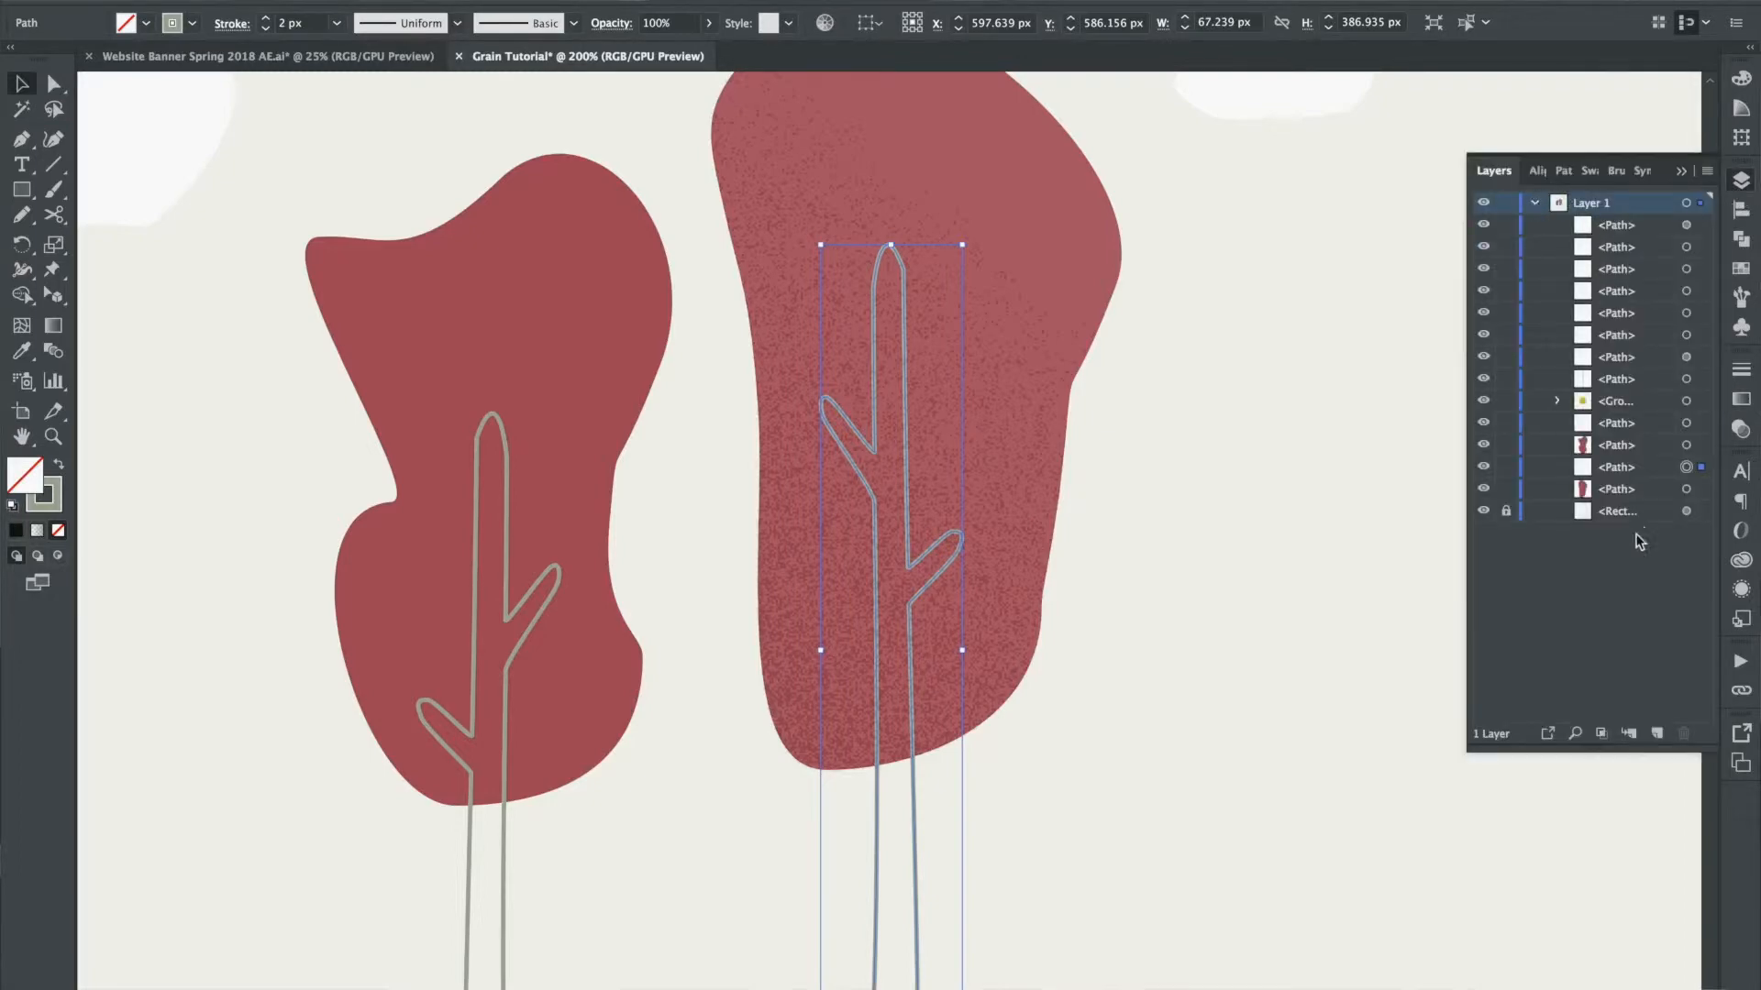
left_click_drag(1636, 469, 1628, 437)
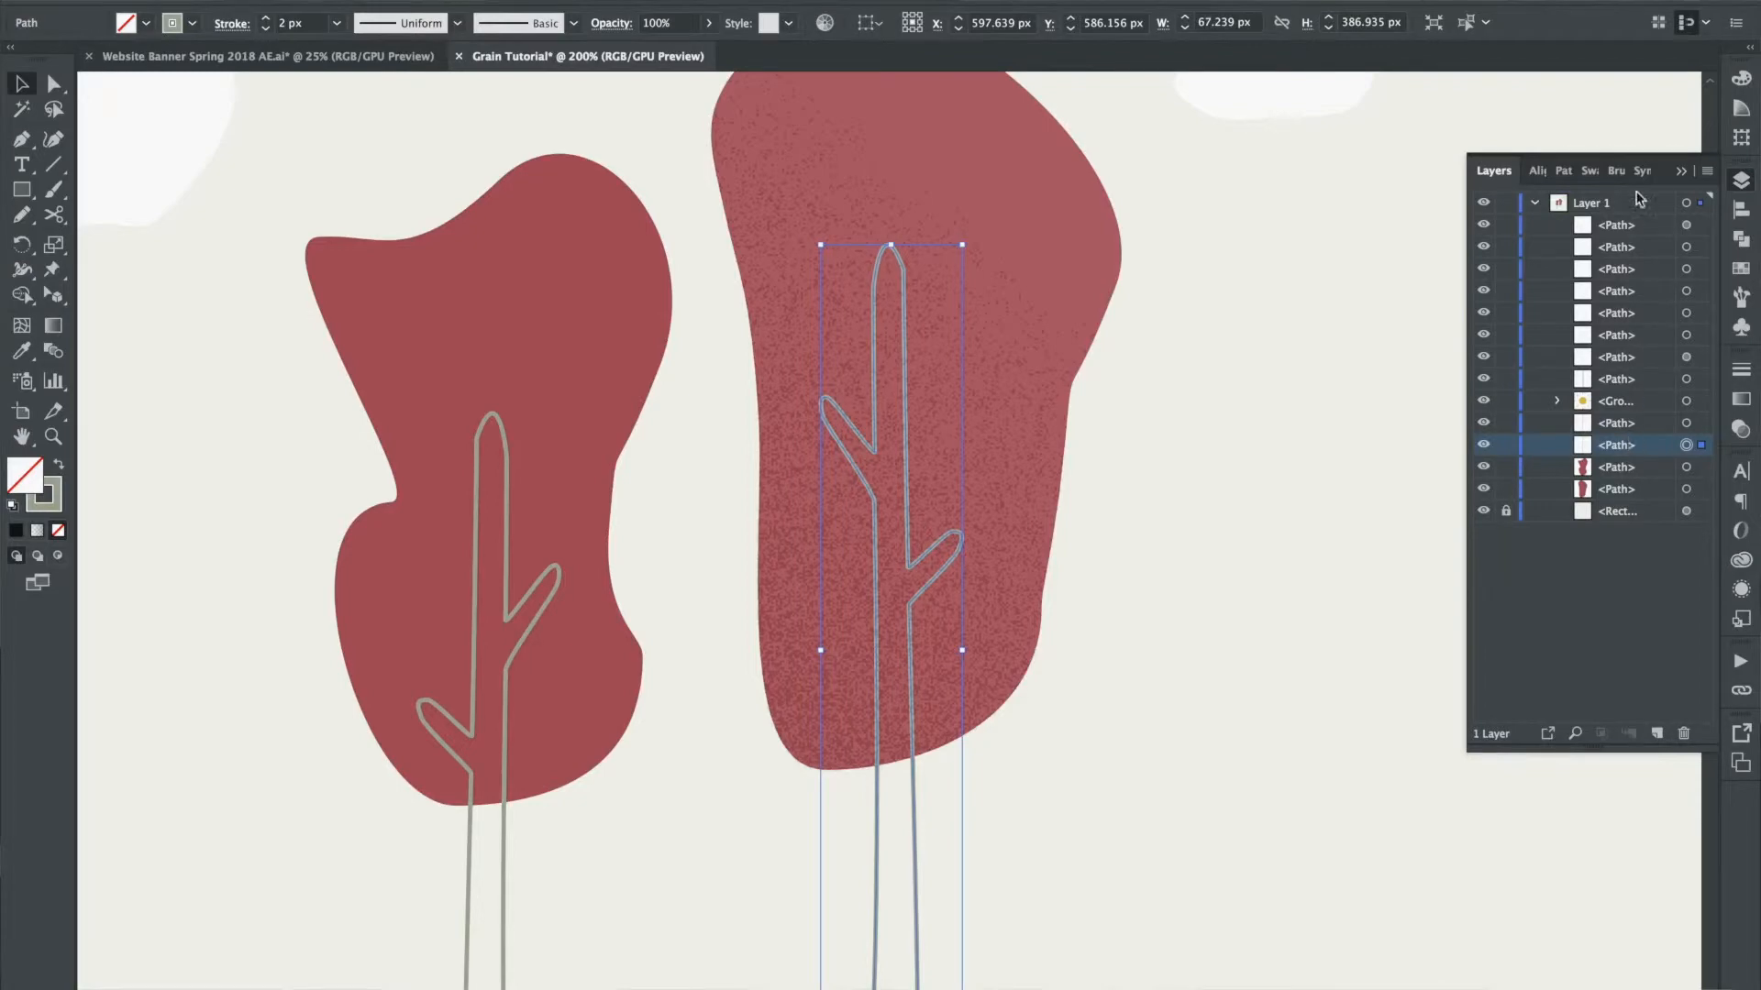
left_click_drag(1627, 229, 1612, 440)
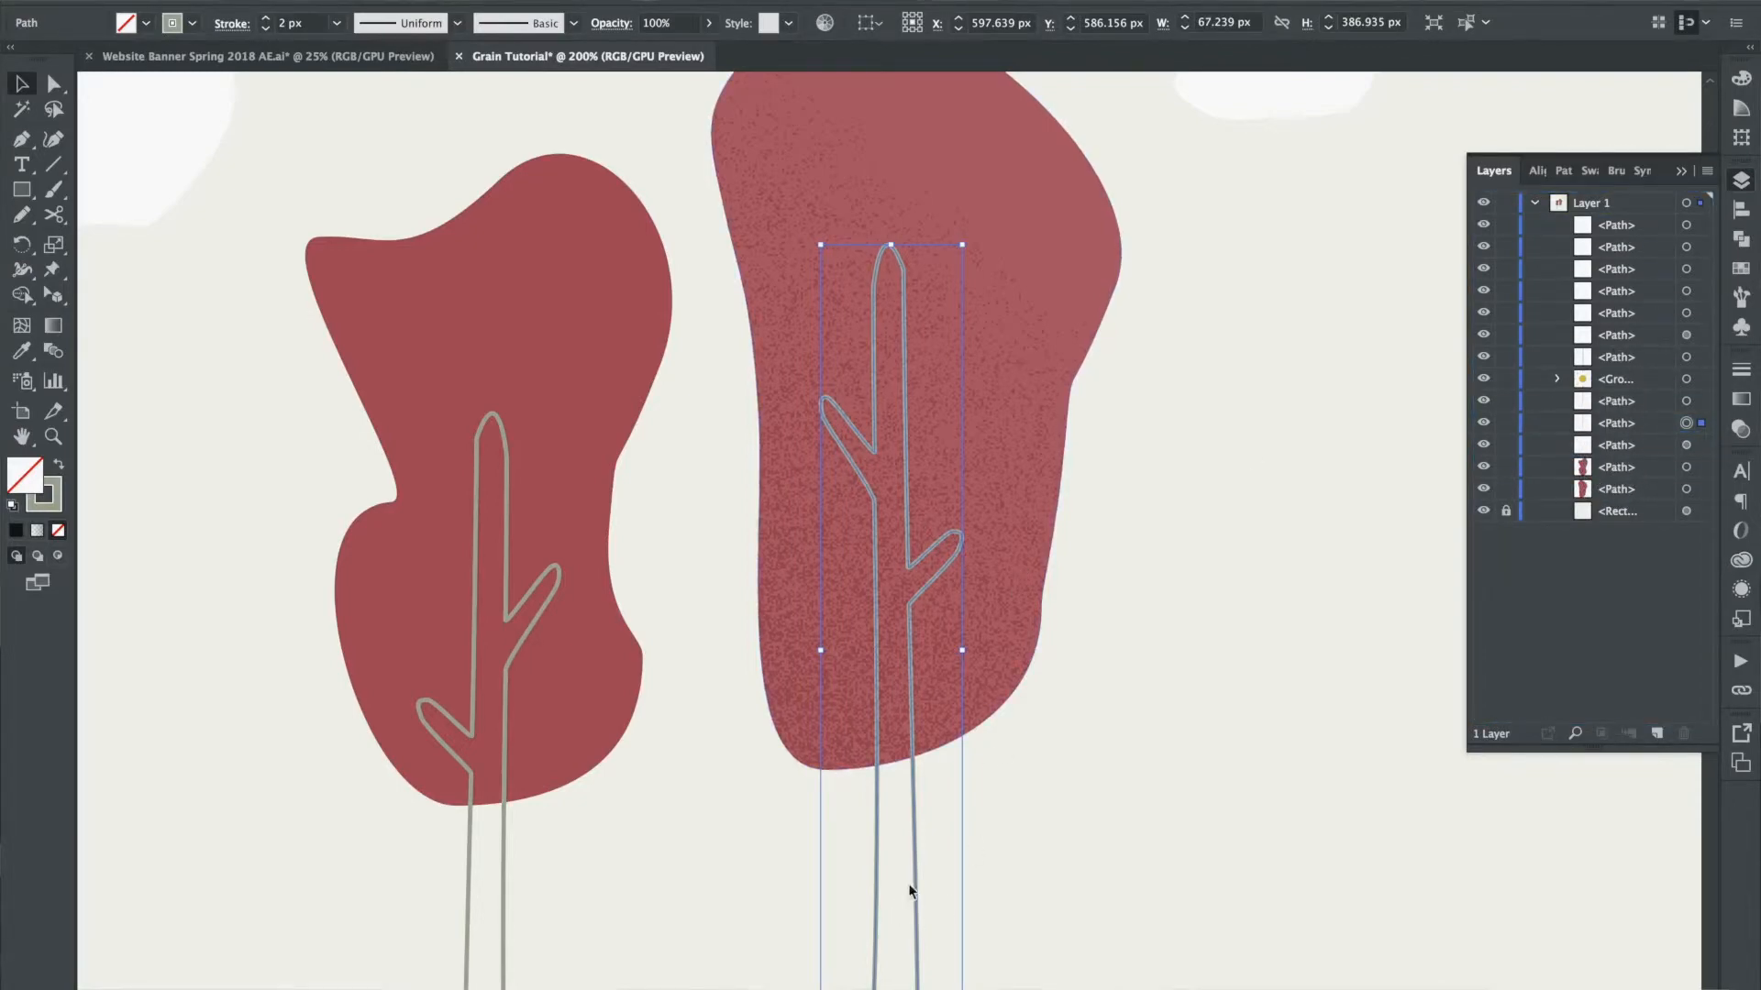
left_click(1062, 848)
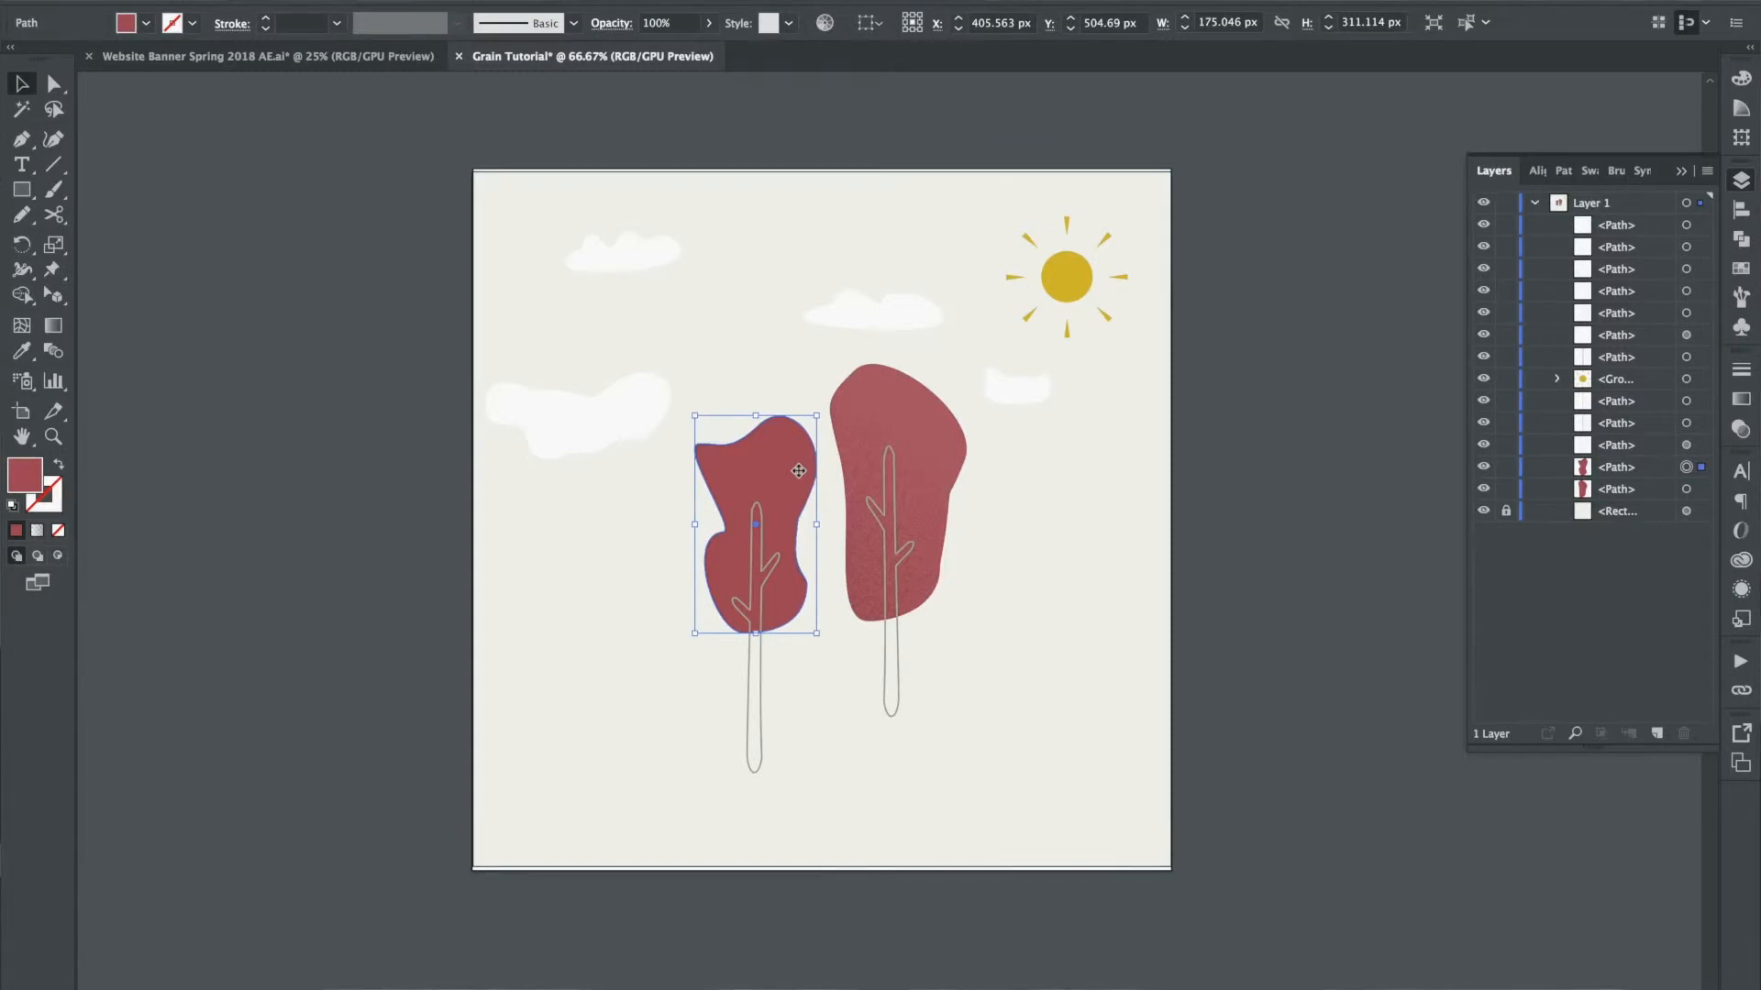
Step: Duplicate the left tree's red crown in place at the front and fill the copy with the linear gradient
key("ctrl+shift+bracketright")
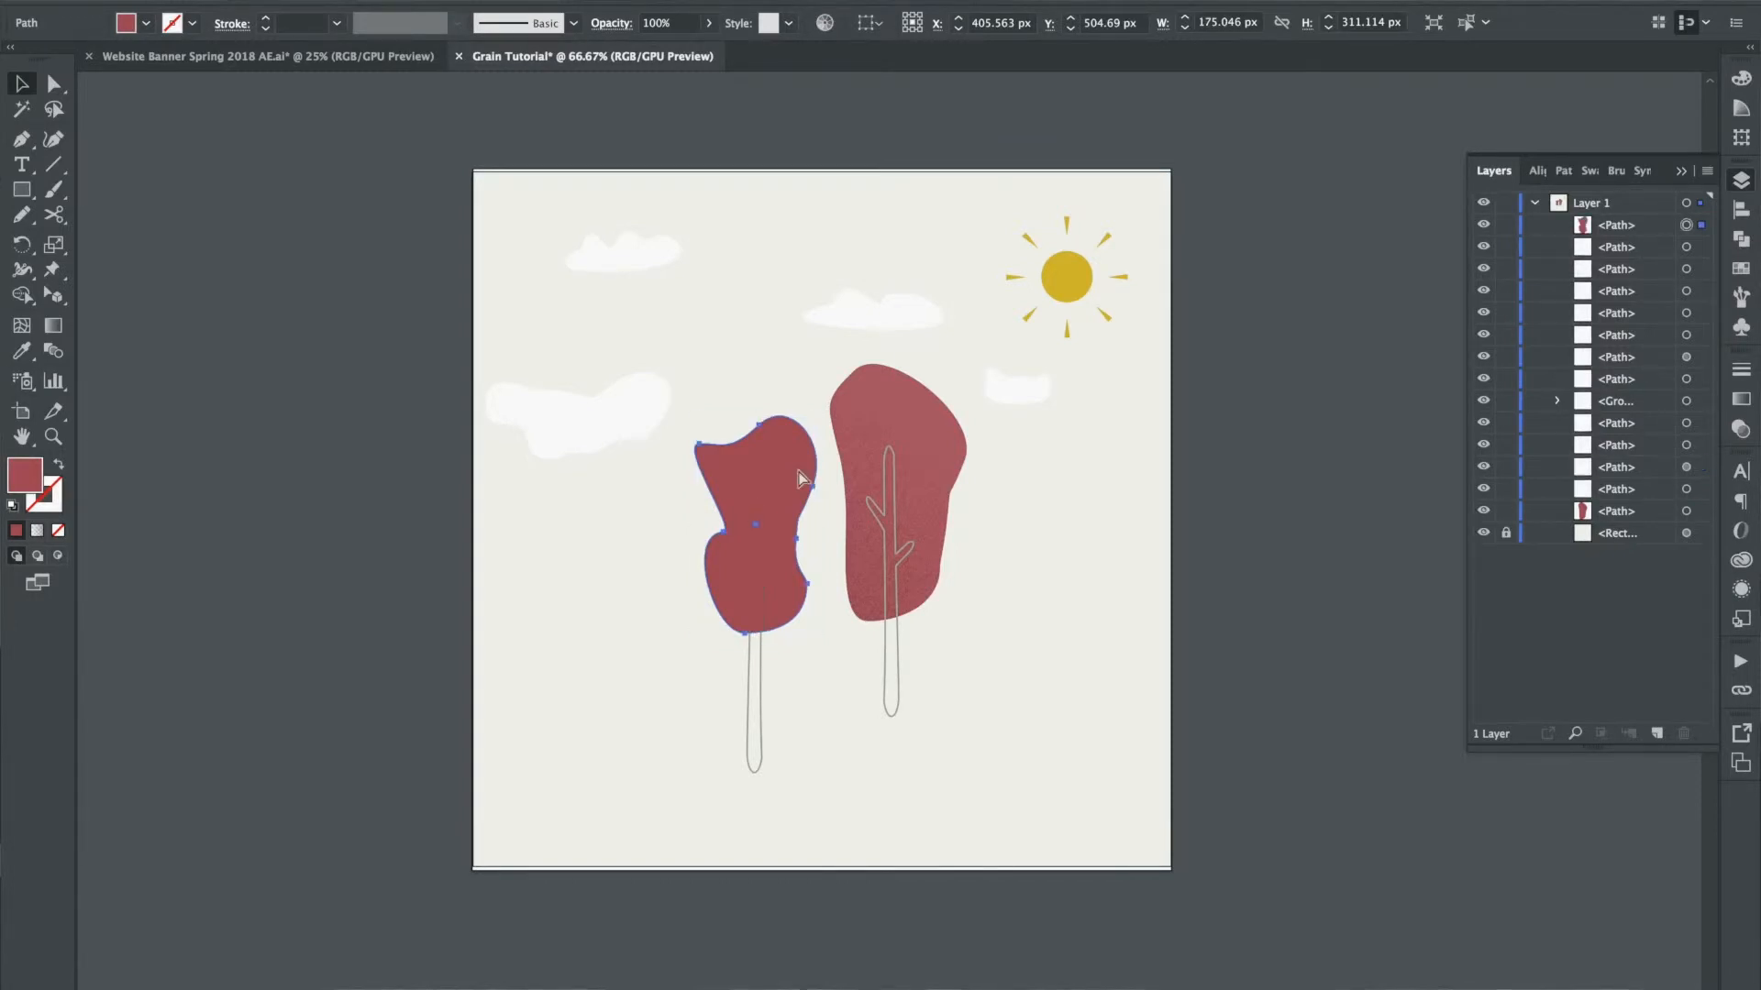
left_click(37, 530)
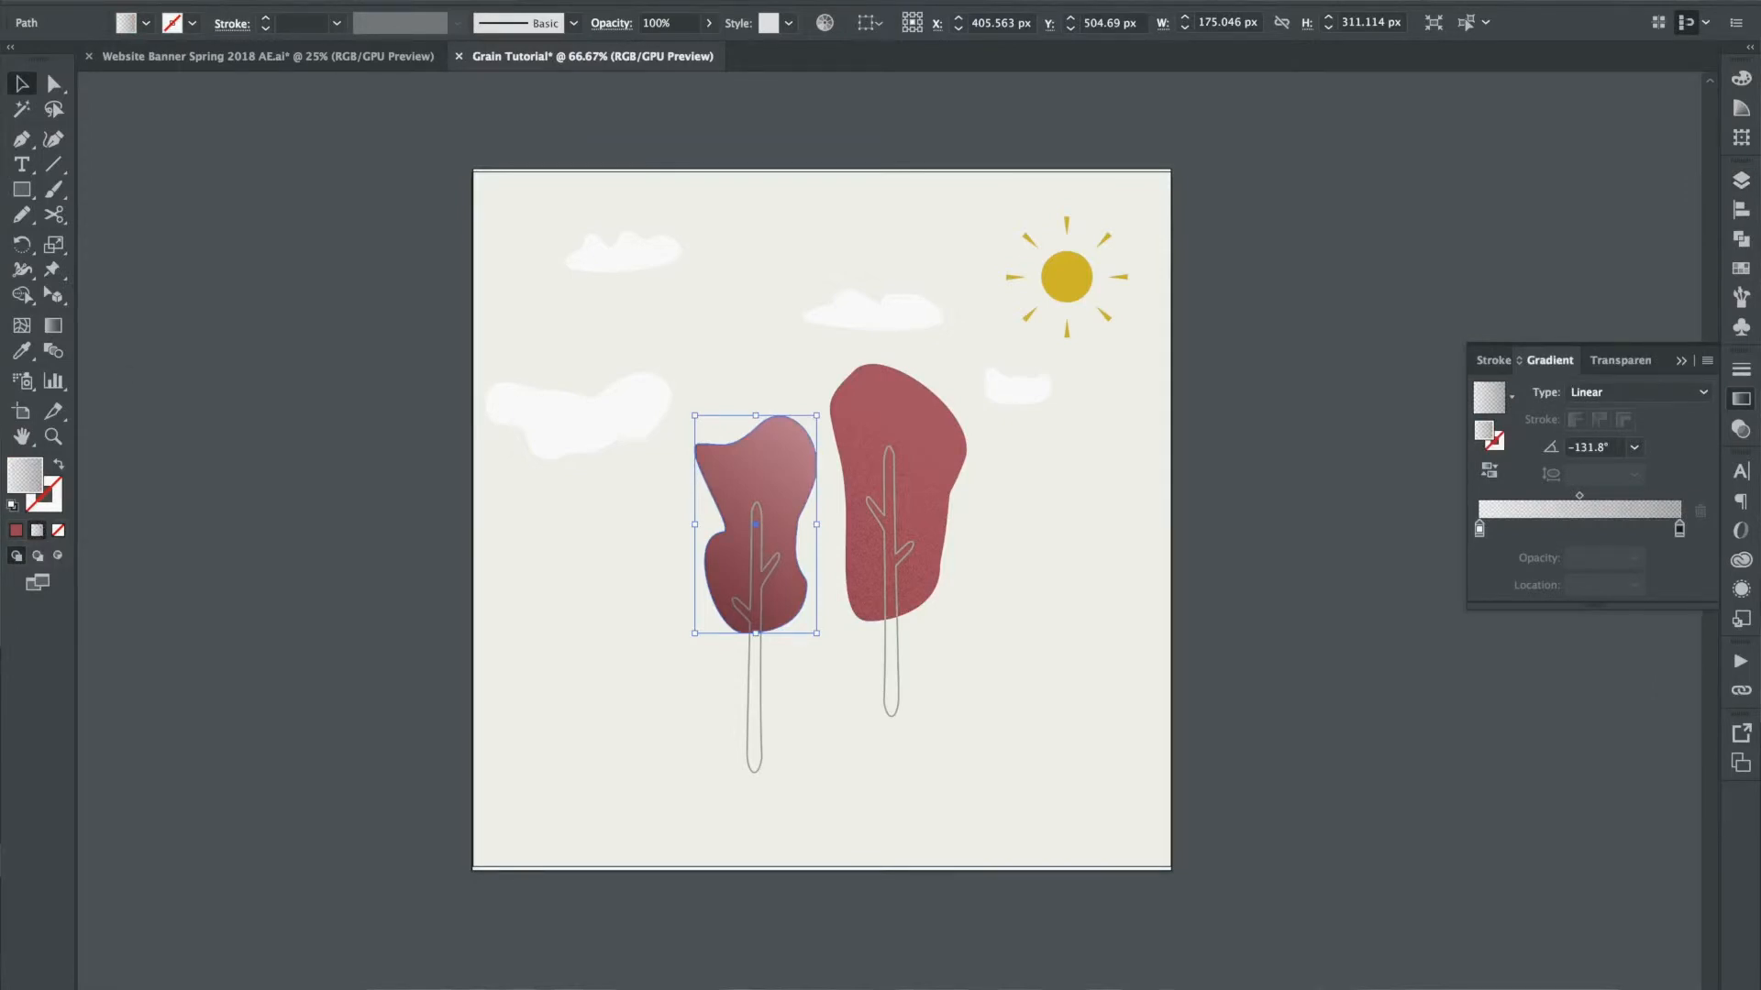
Step: Apply the Grain texture effect to the left tree's gradient crown copy with Intensity 20, Contrast 20 and grain type Stippled
left_click(458, 1)
mouse_move(500, 478)
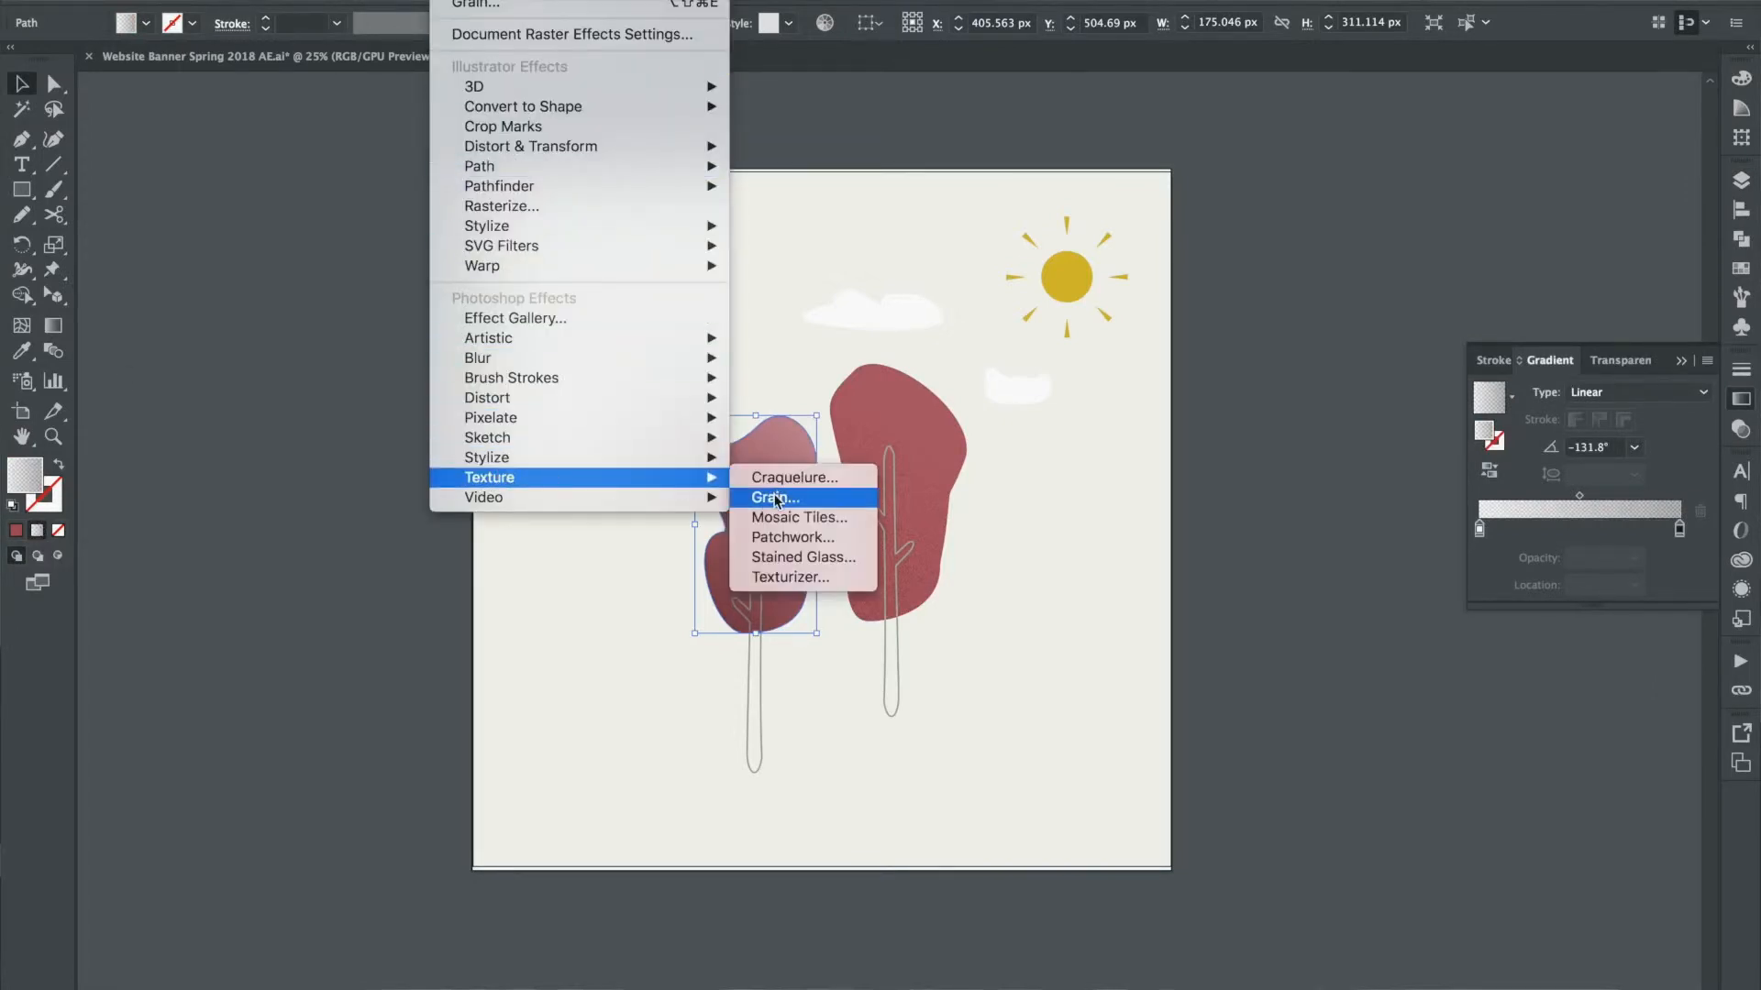
left_click(775, 498)
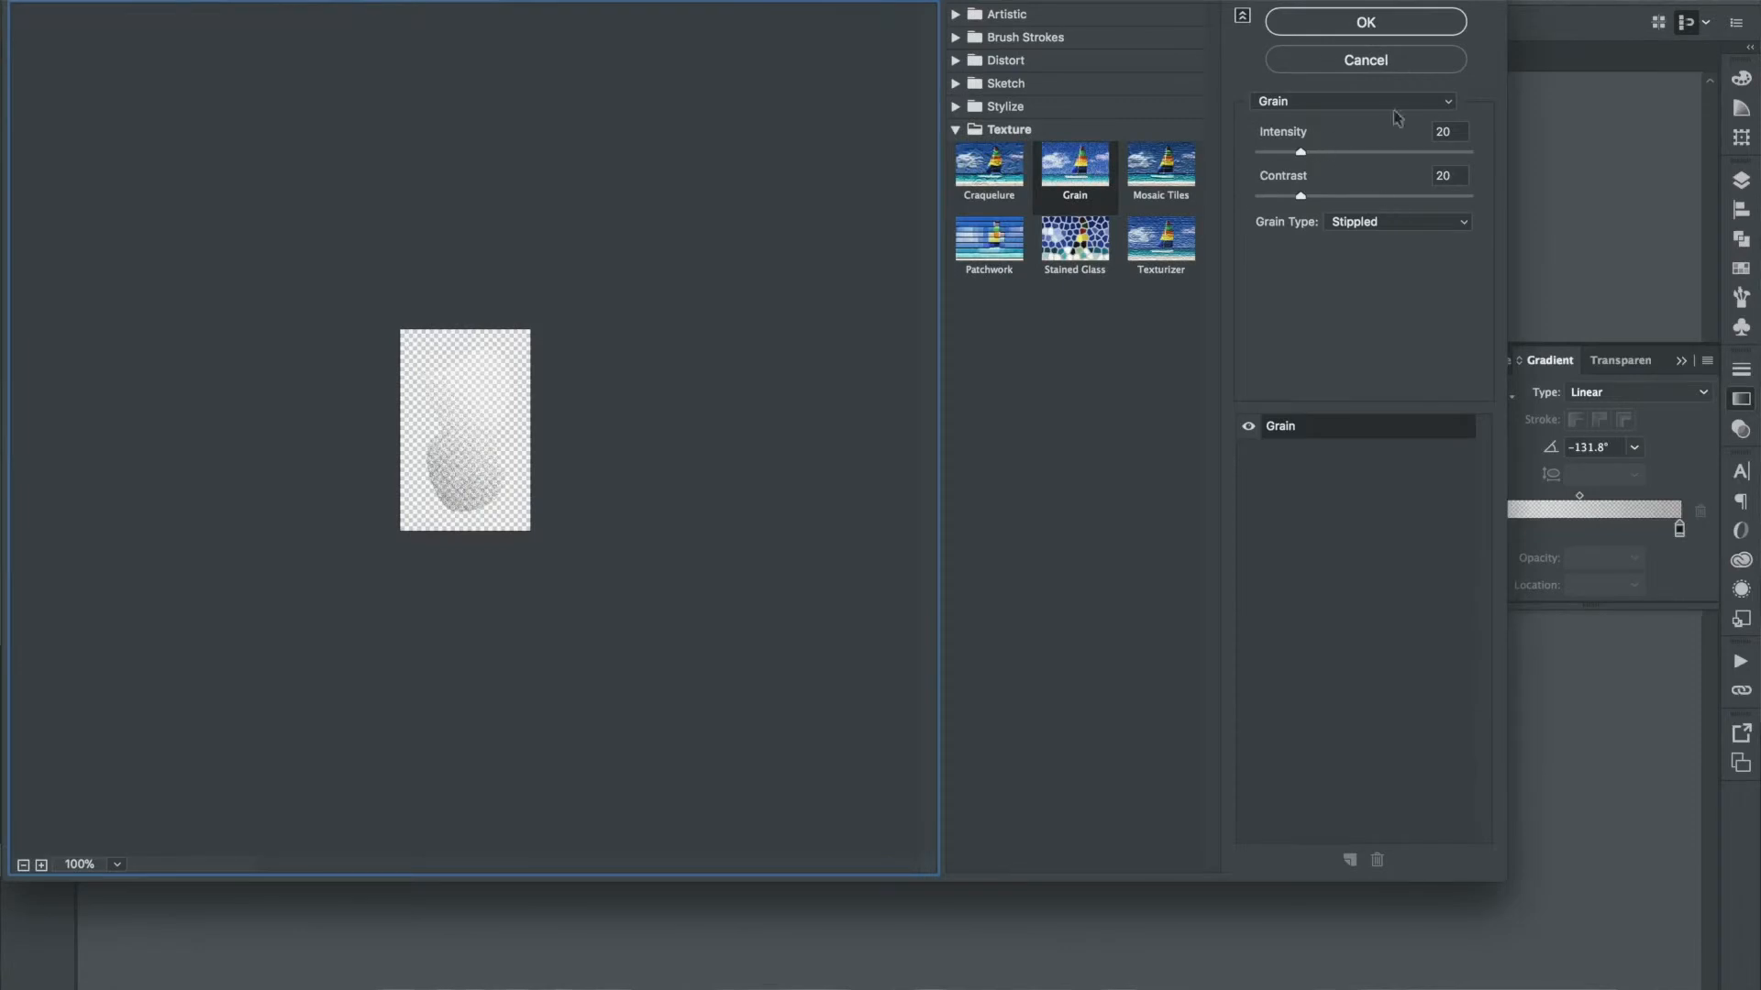
left_click(1366, 21)
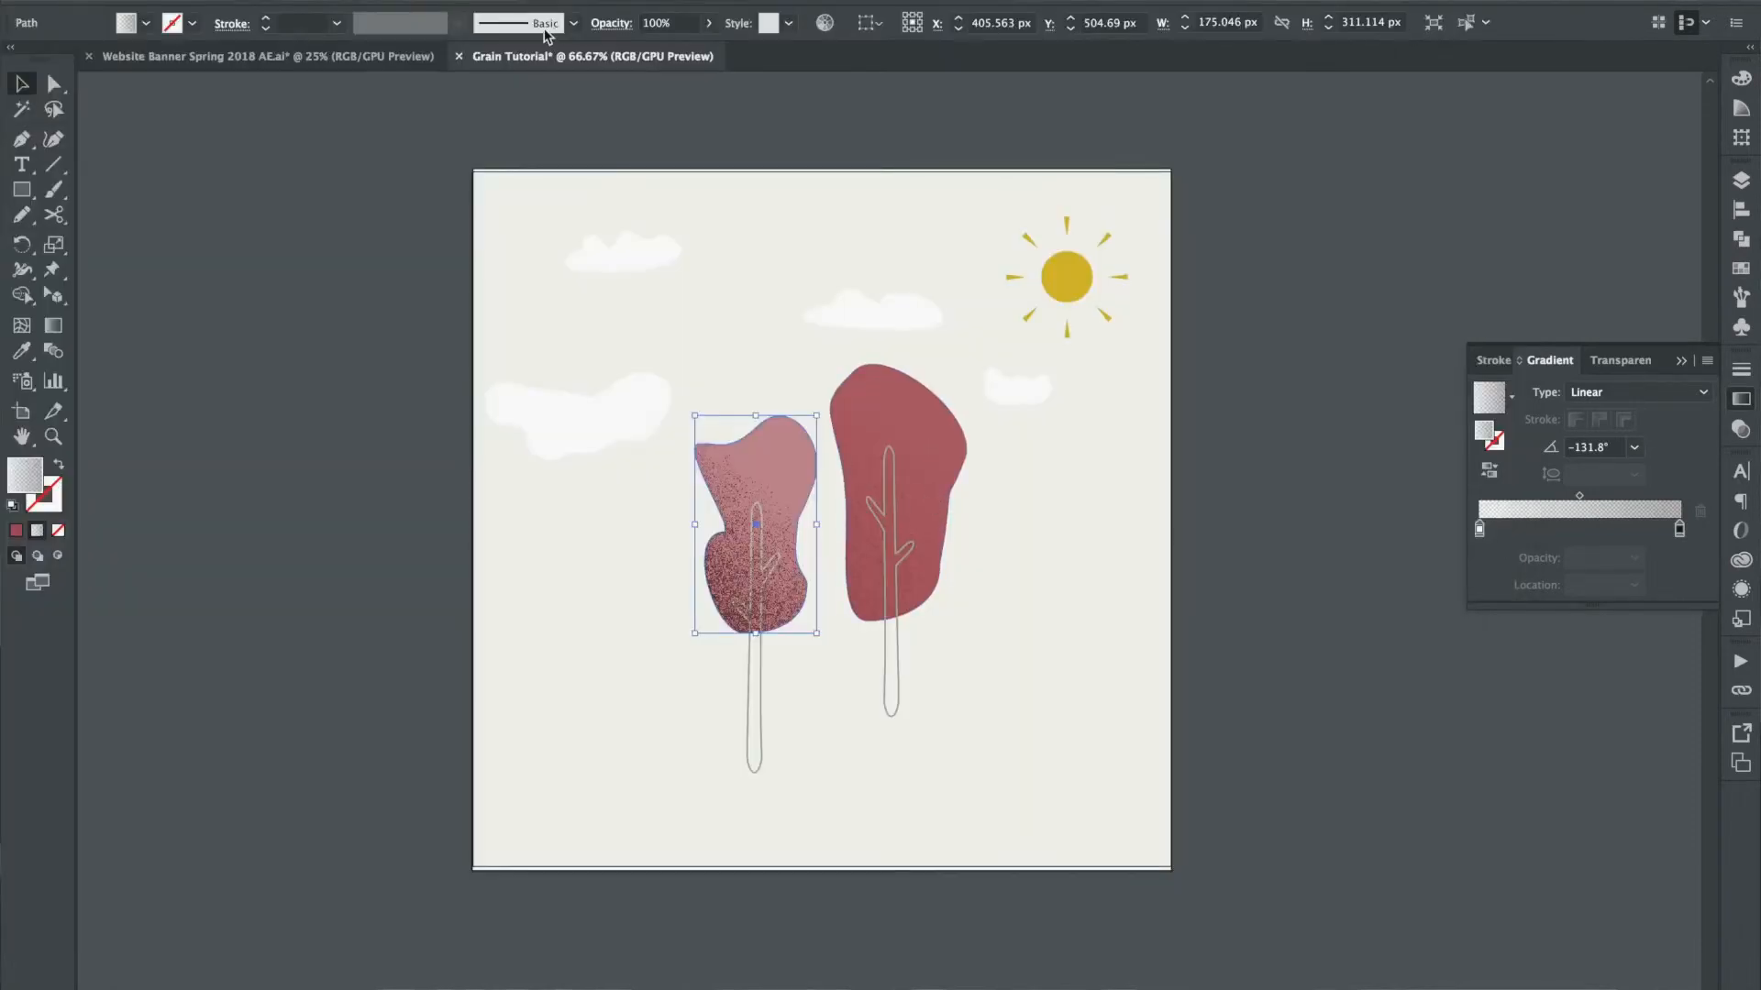
Step: Set the left tree's grainy crown copy to 25% opacity
left_click(680, 28)
type("25")
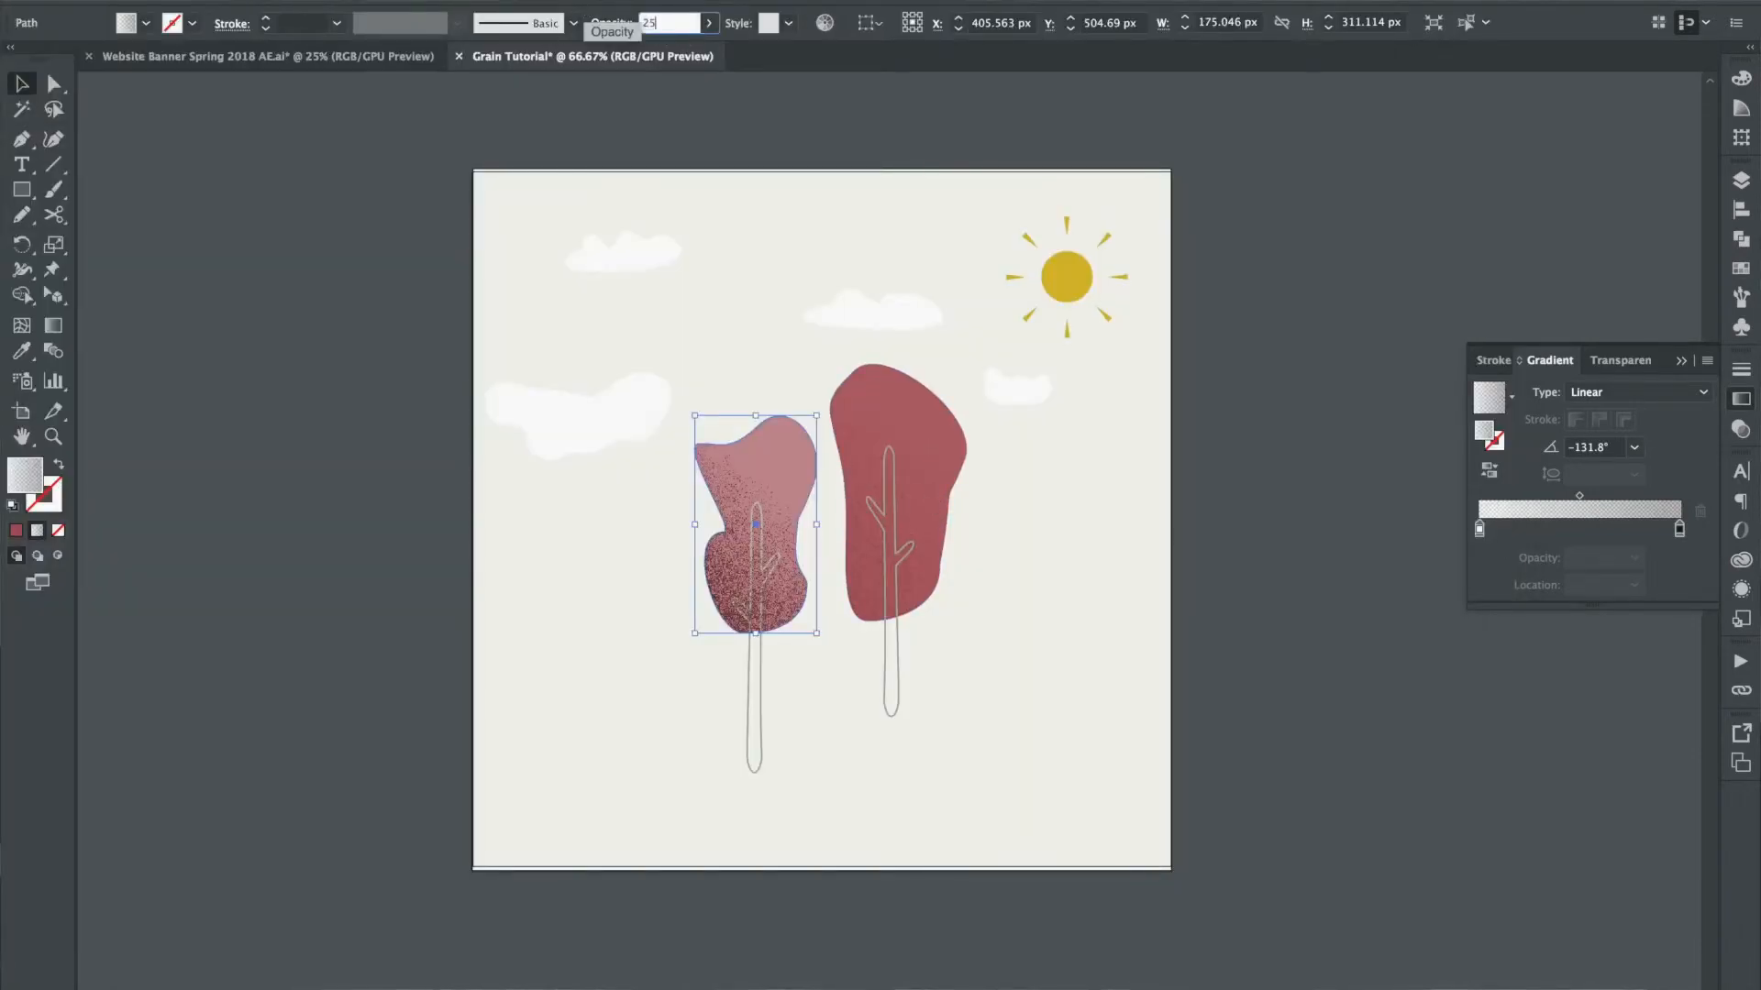
key("Return")
Step: Select all four white clouds together and duplicate them in place at the front
left_click(560, 404)
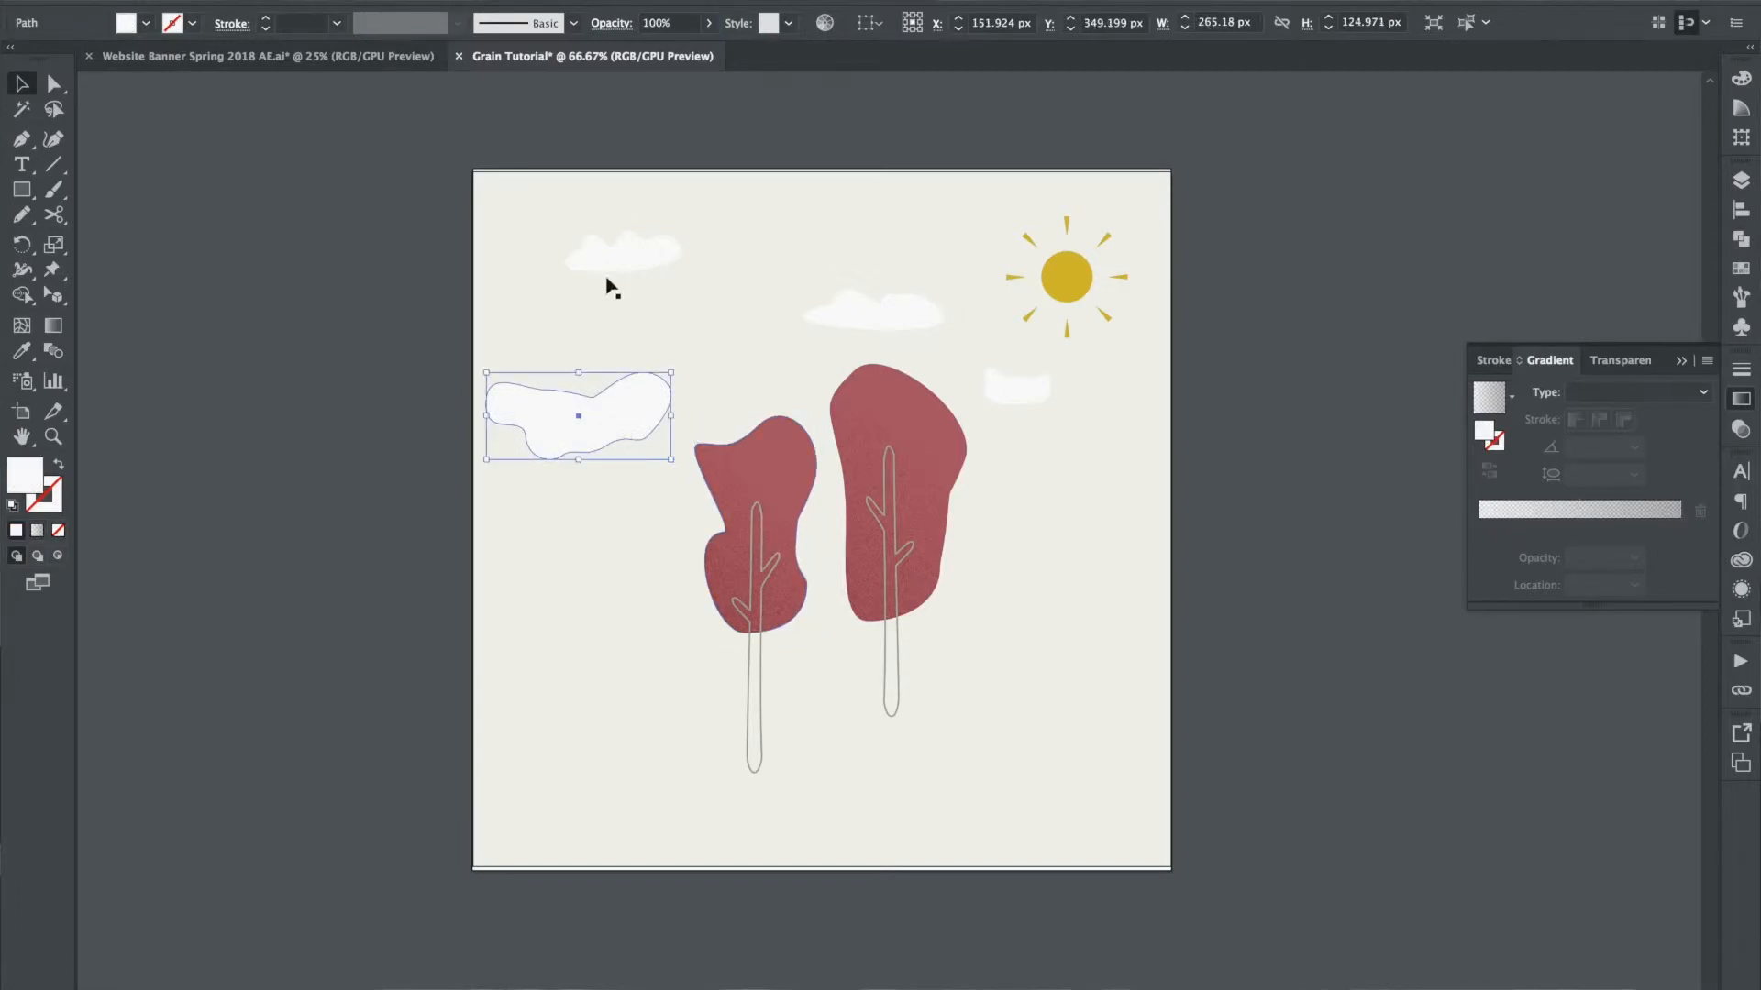
left_click(652, 264, "shift")
left_click(879, 312, "shift")
left_click(1014, 385, "shift")
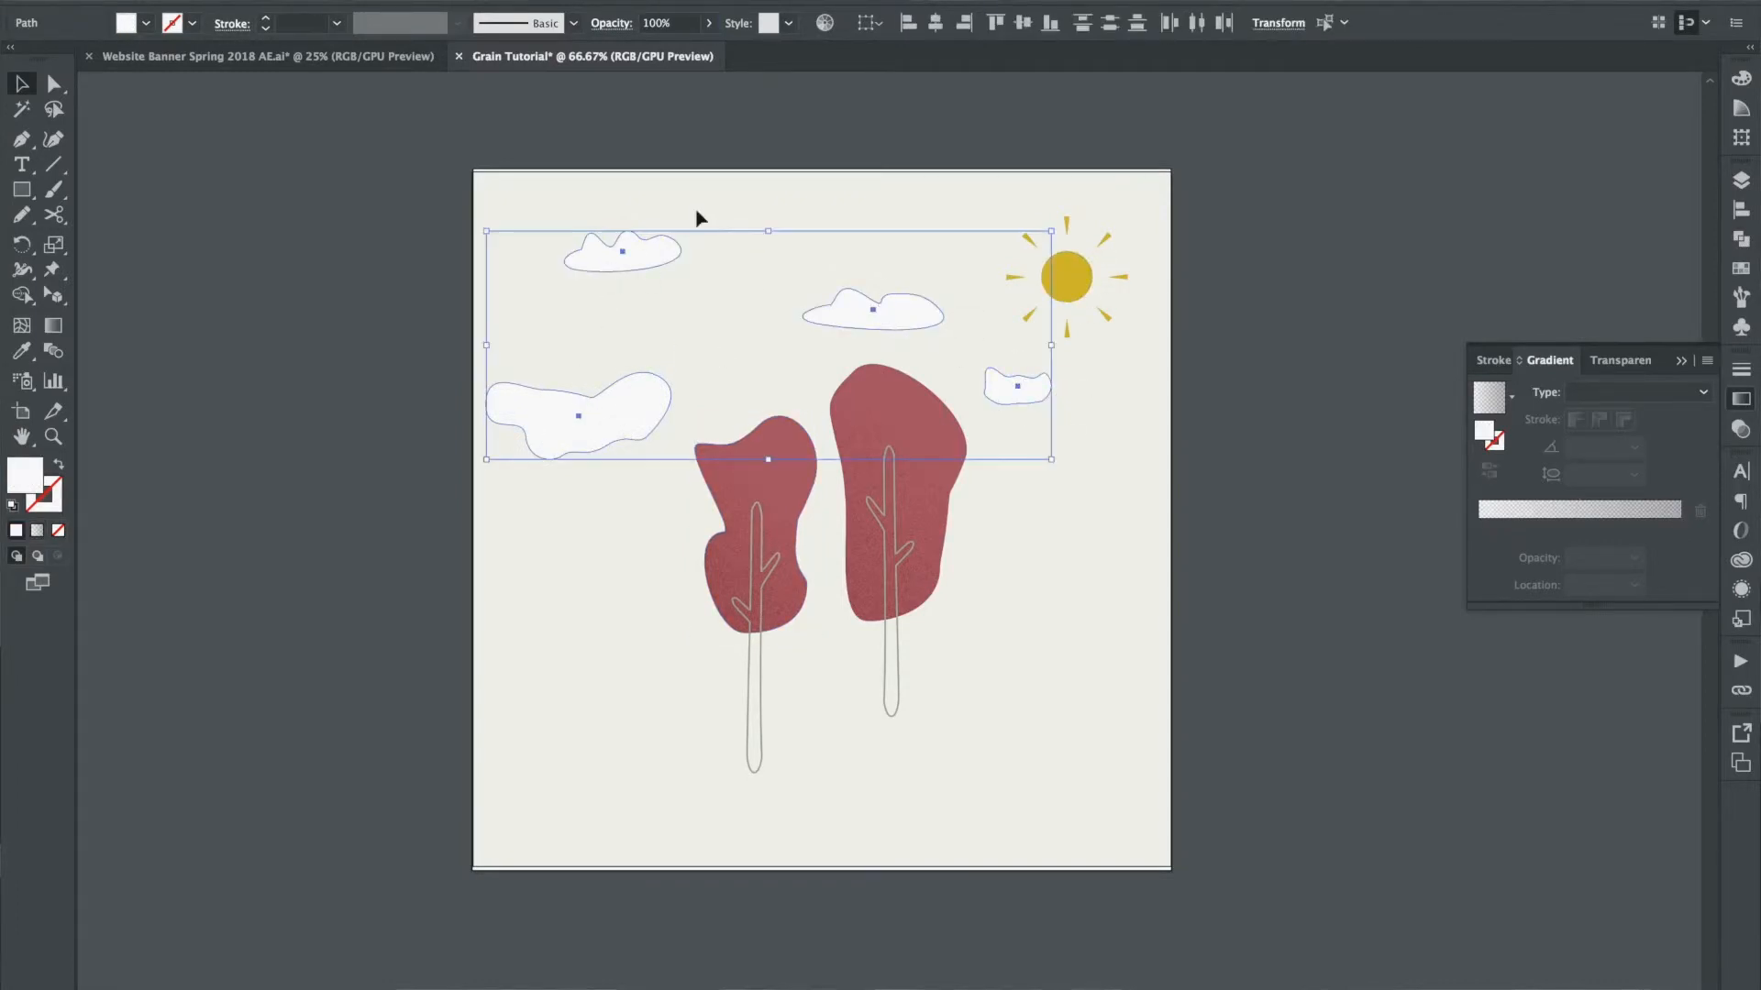
key("ctrl")
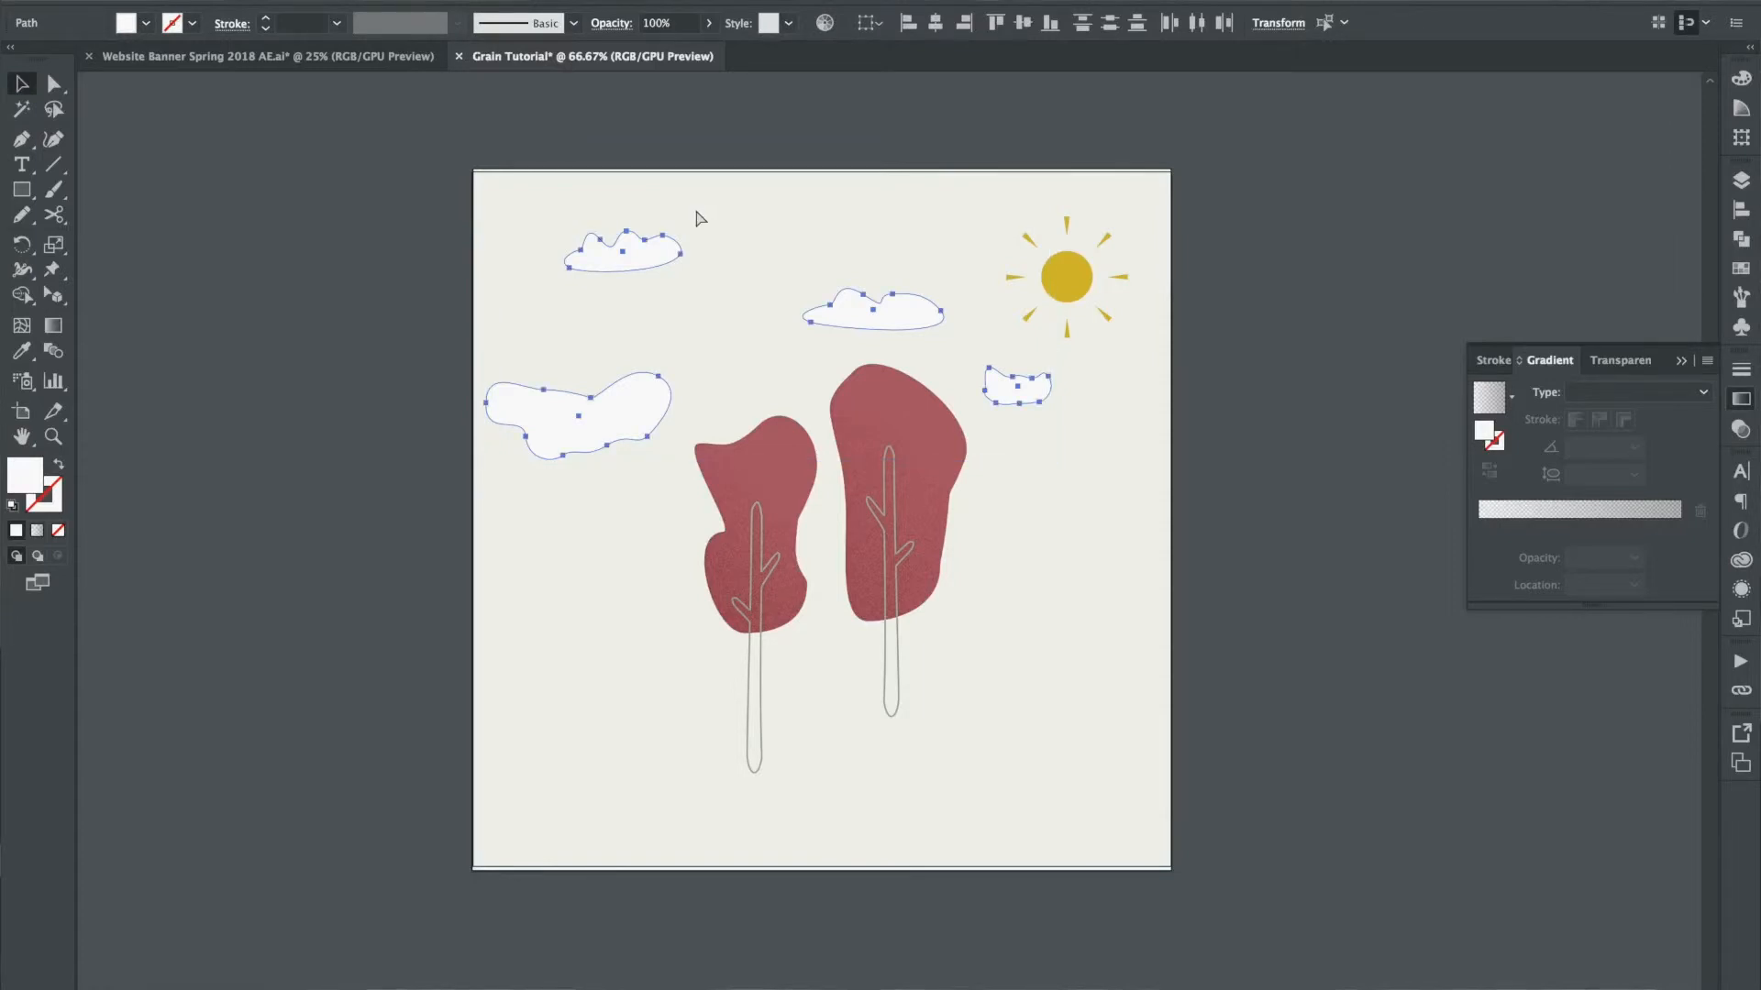
left_click(459, 0)
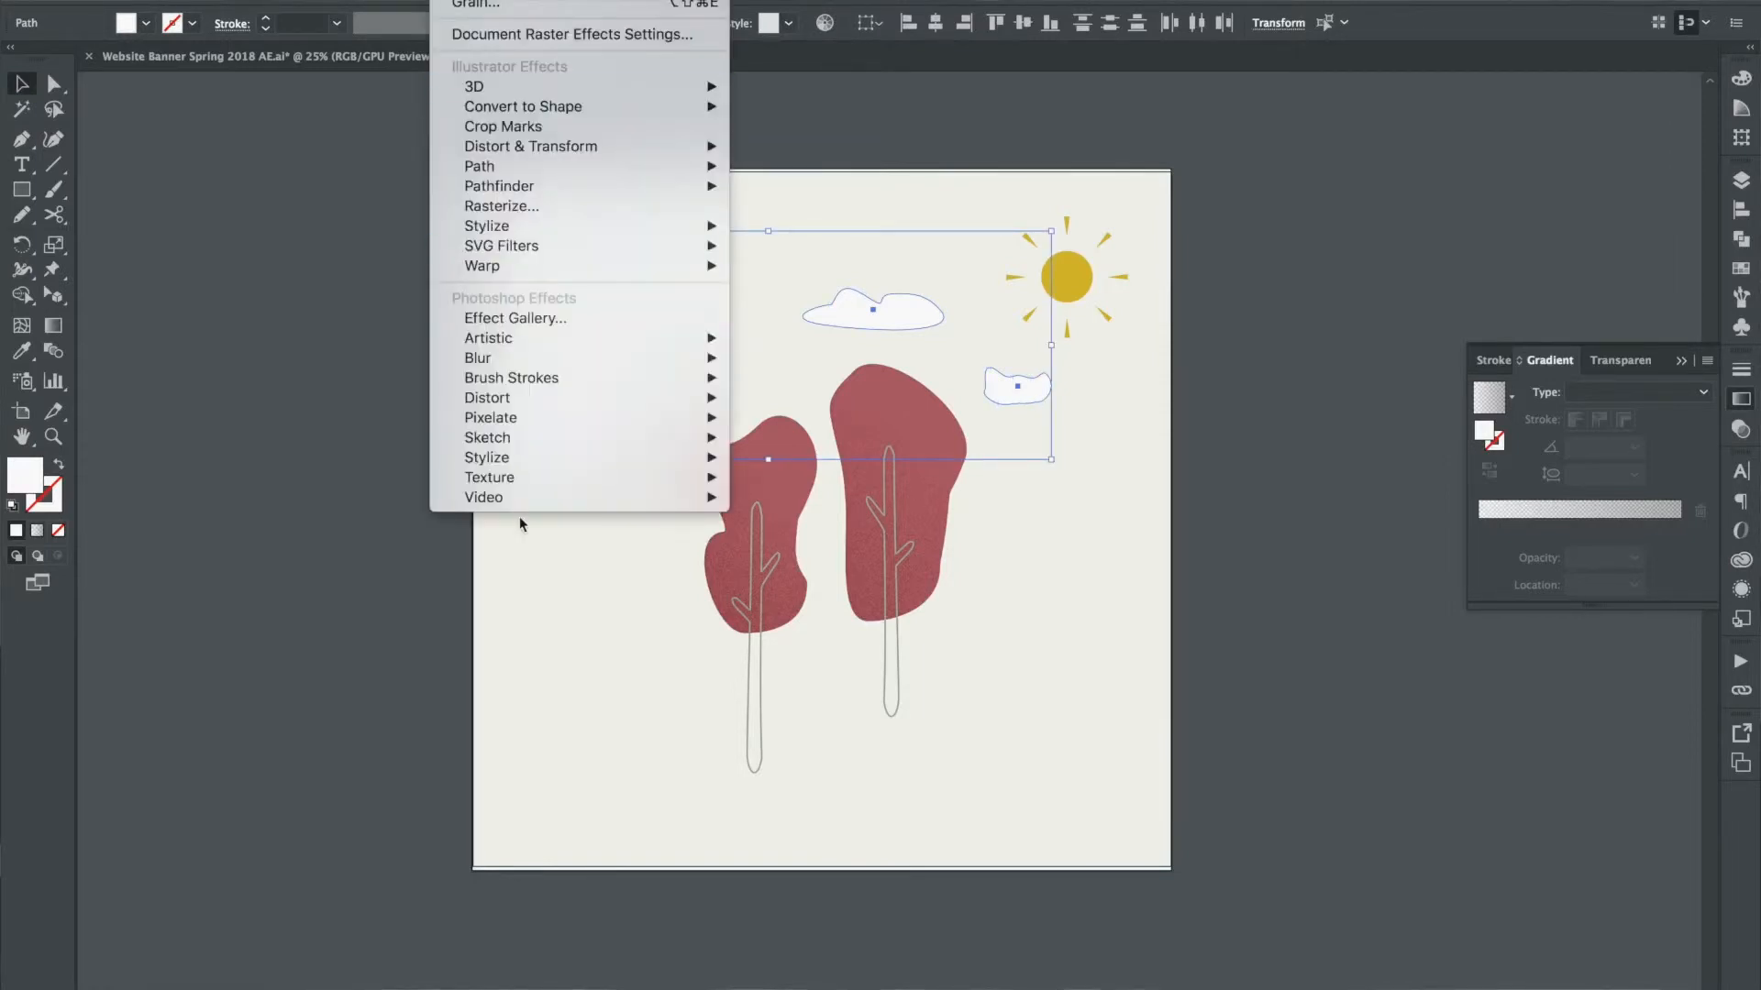
mouse_move(504, 496)
left_click(770, 496)
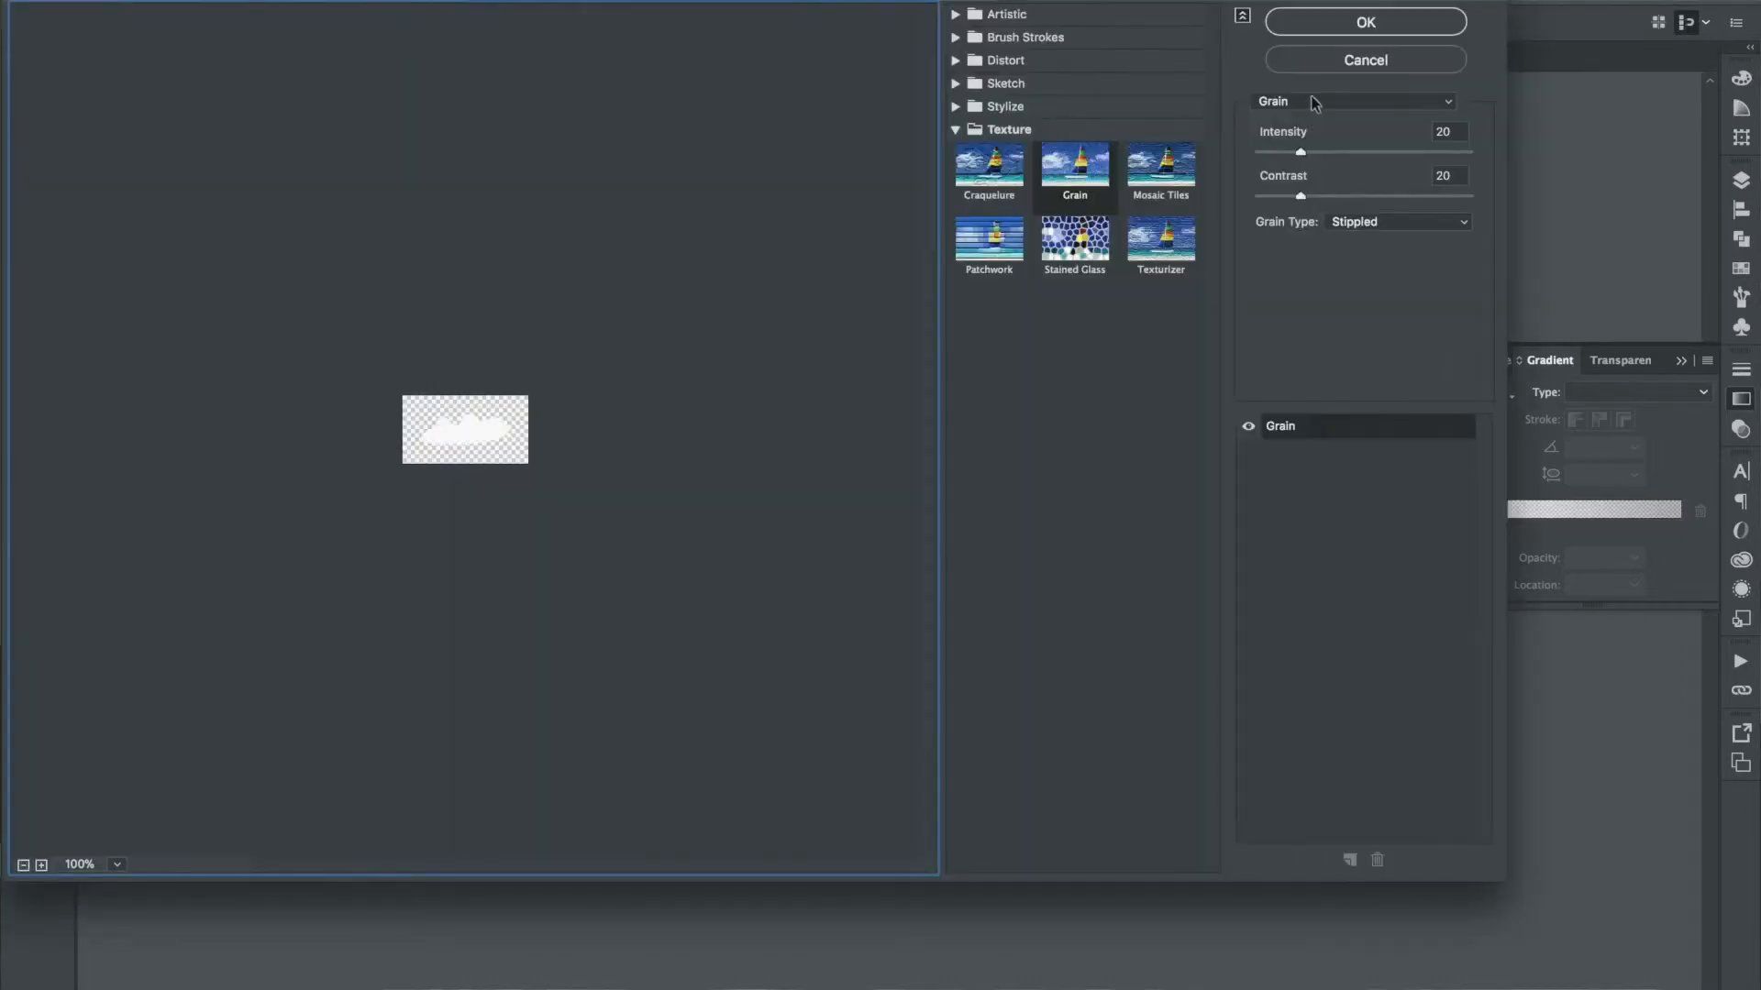
left_click(1350, 59)
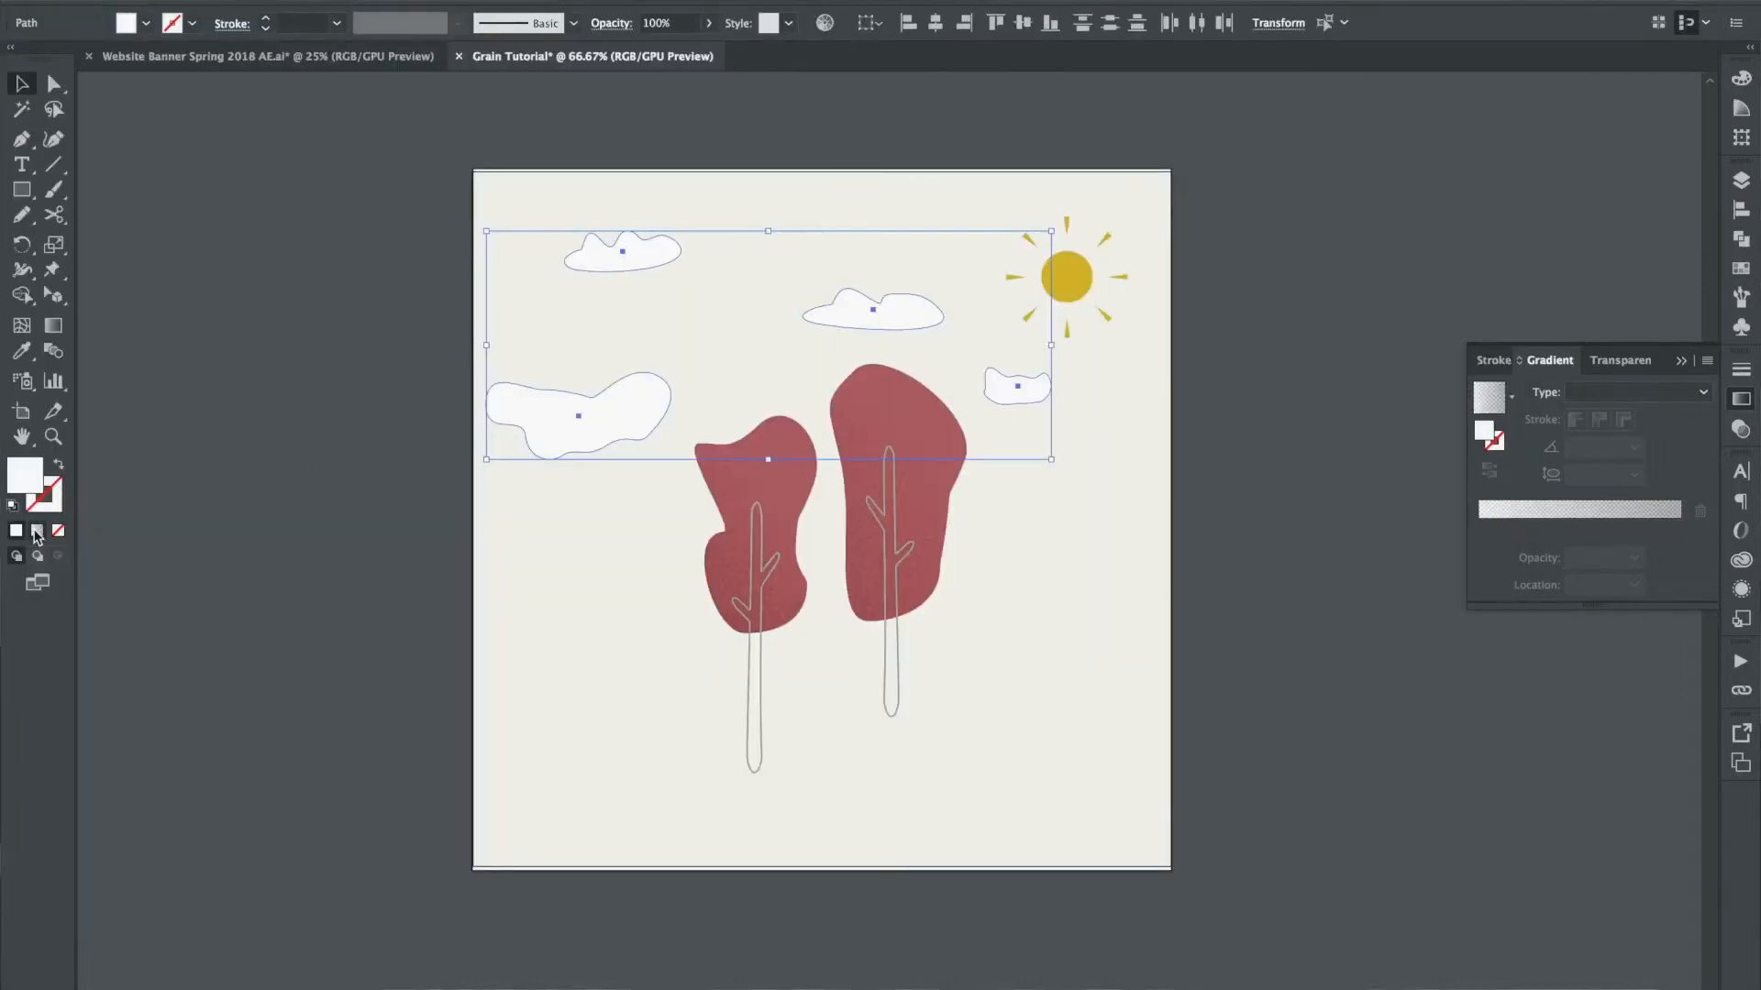
Step: Fill the cloud copies with the linear gradient, running diagonally across all four from the sun side down to the lower left at about -155.9°
left_click(37, 531)
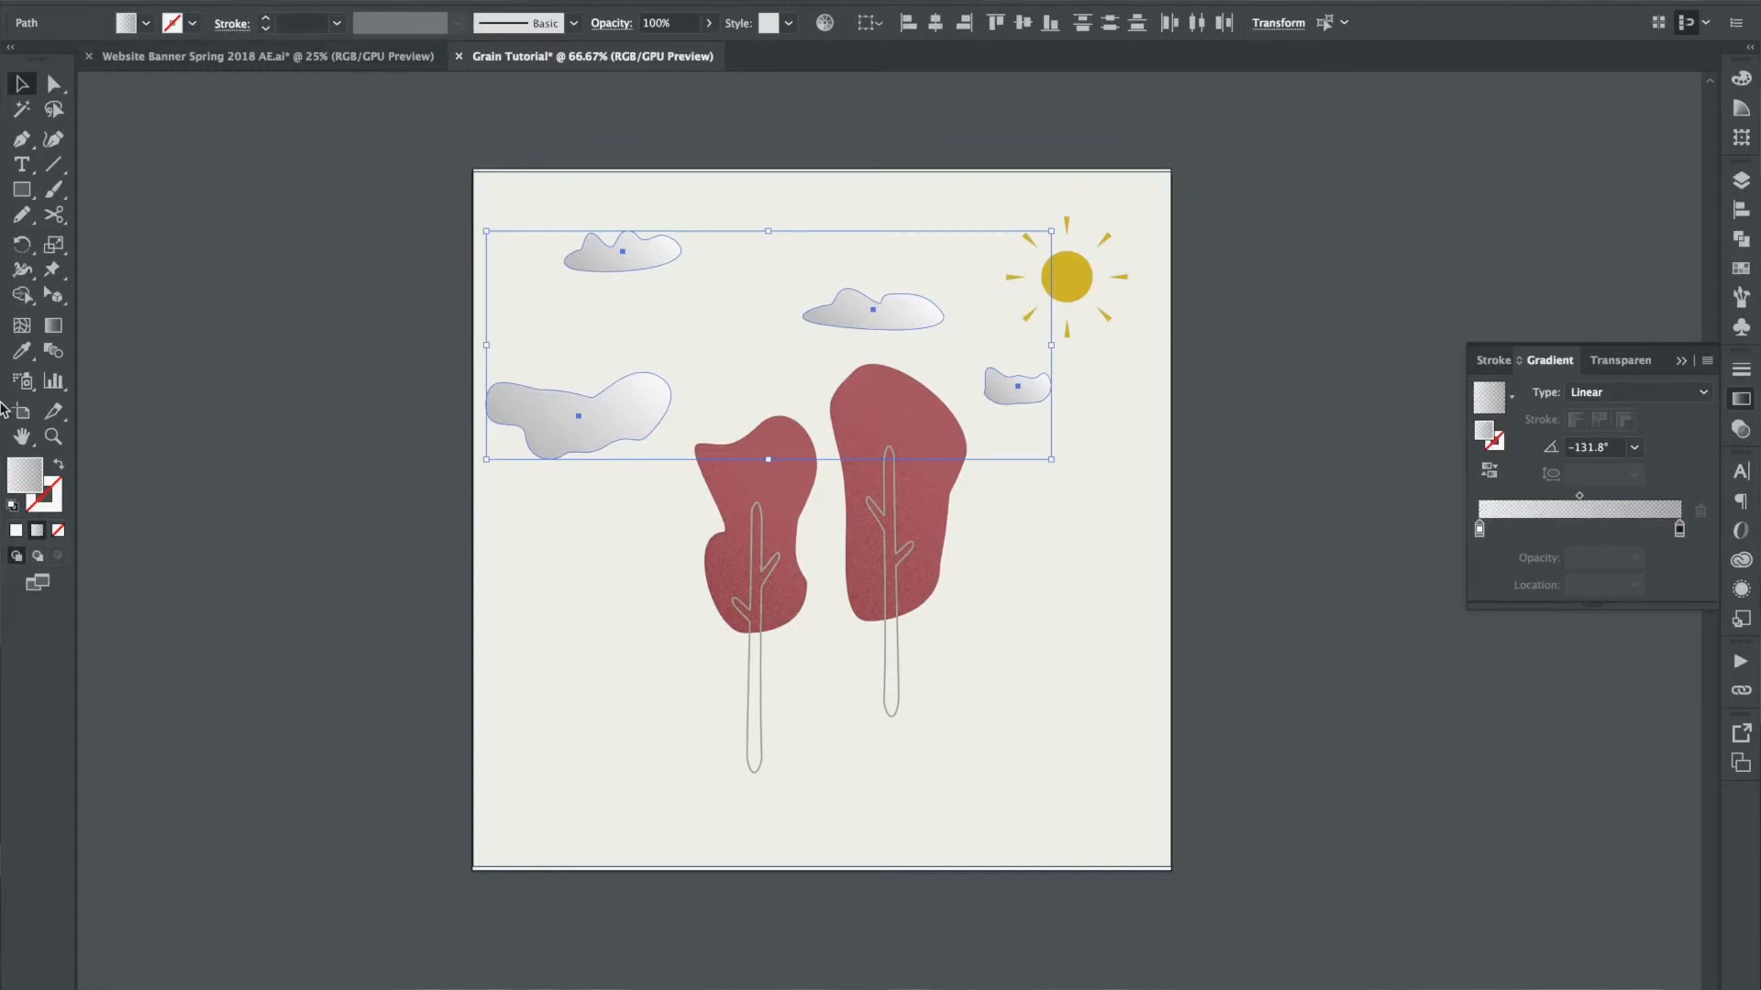
left_click(53, 325)
left_click_drag(1000, 302, 477, 541)
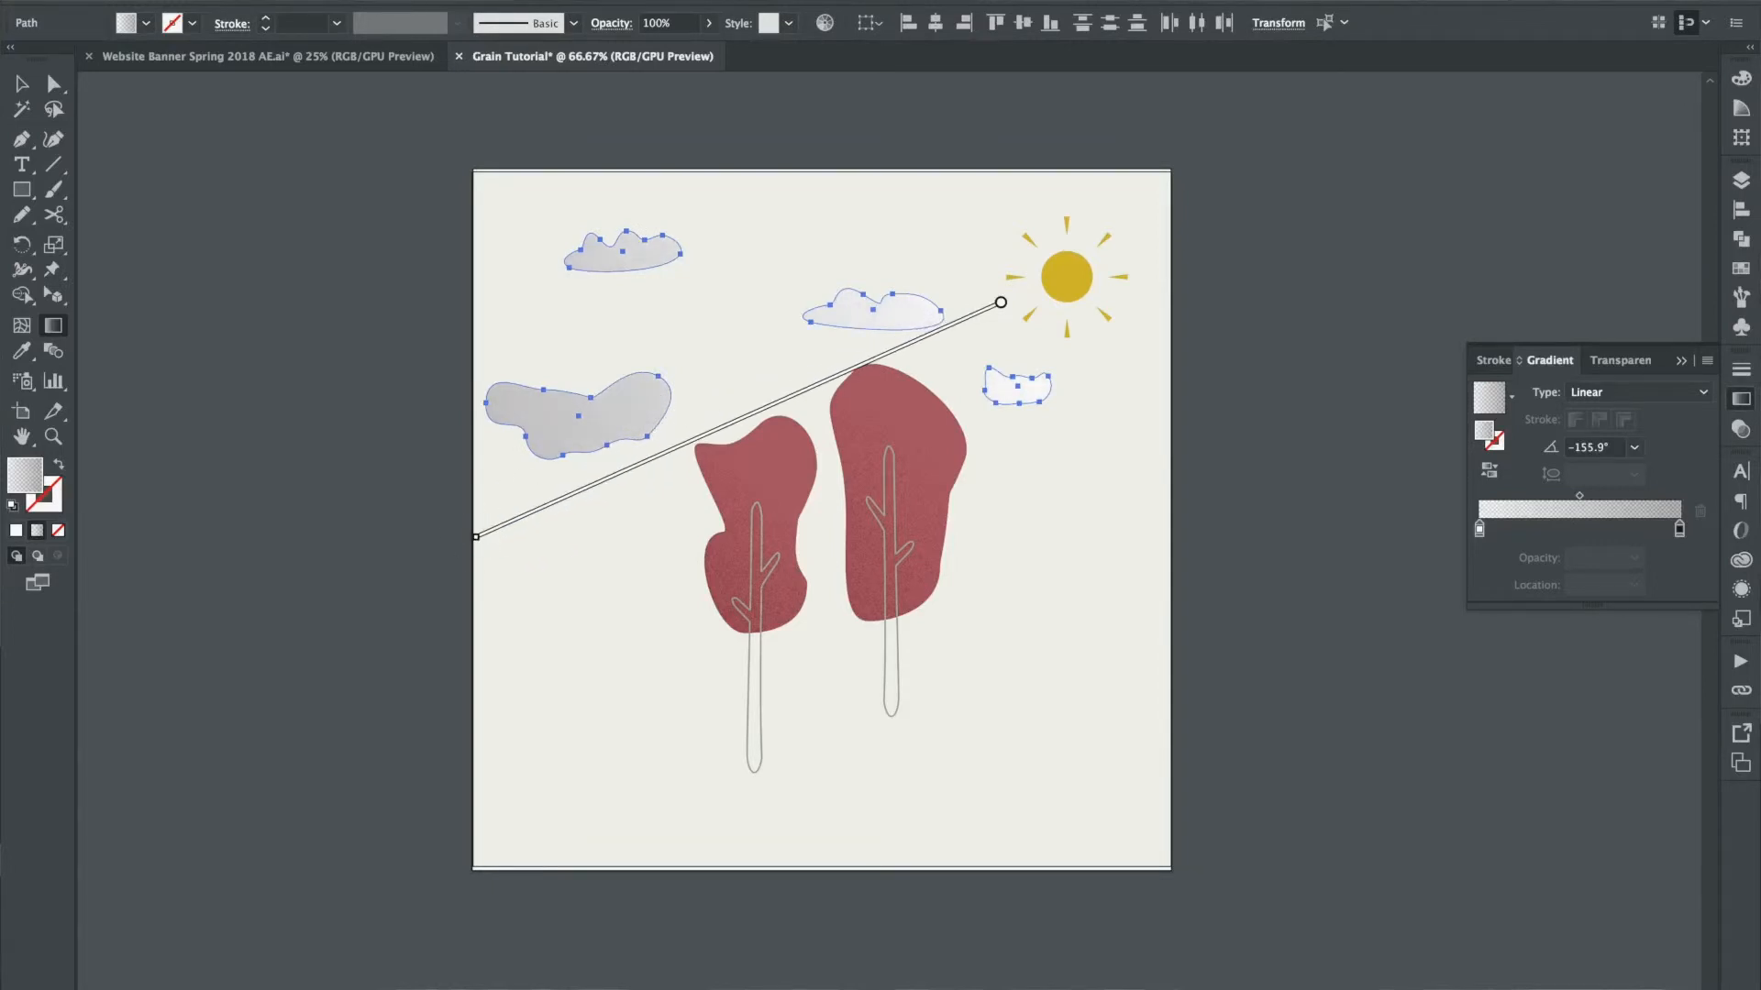
Step: Apply the Grain texture effect to the four gradient clouds with Intensity 20, Contrast 20 and grain type Stippled
left_click(454, 2)
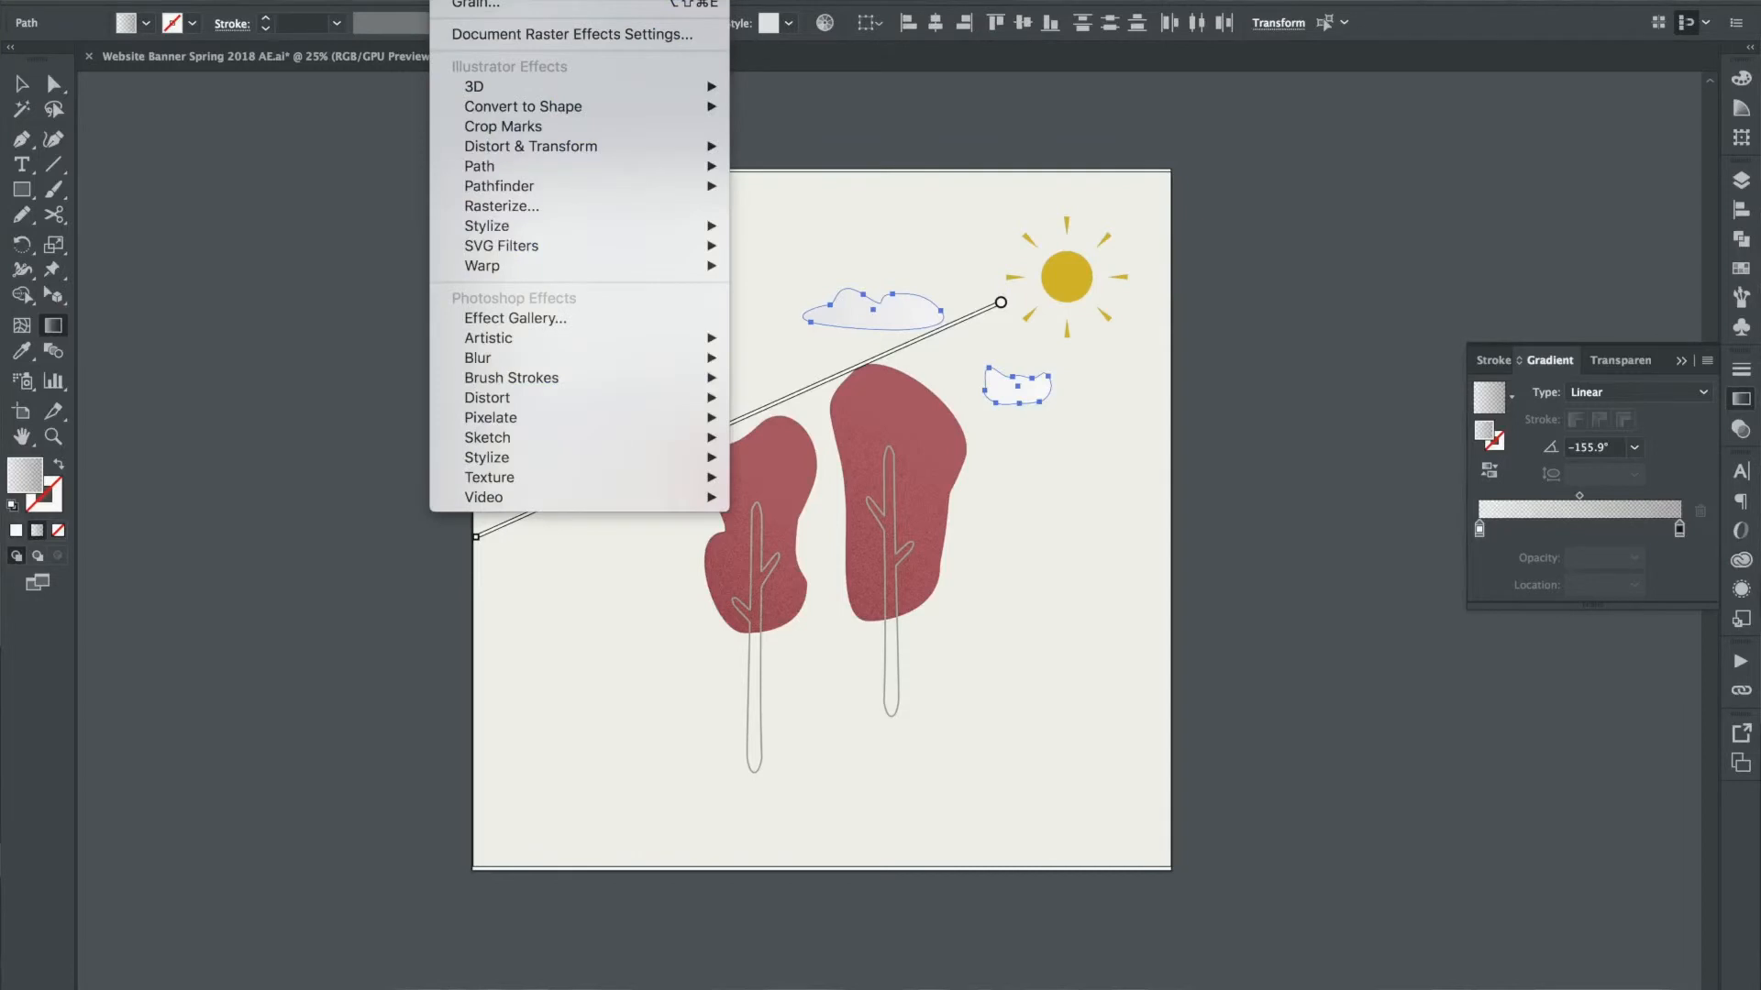
mouse_move(566, 467)
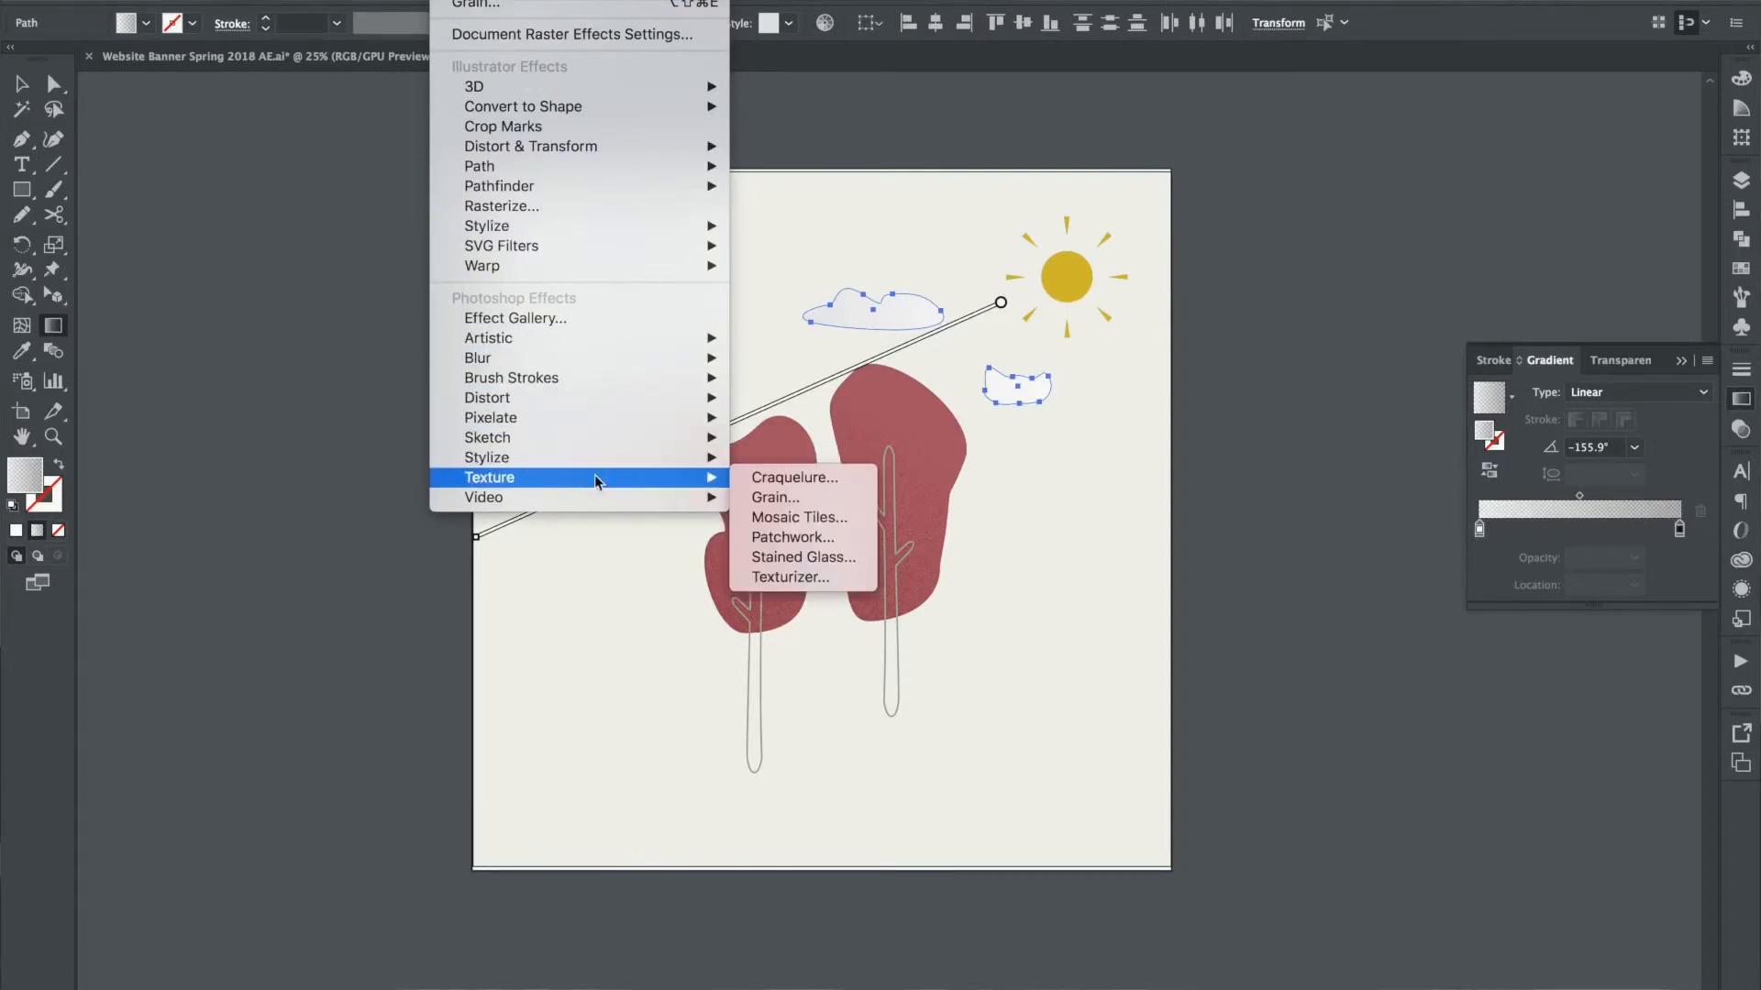
left_click(763, 498)
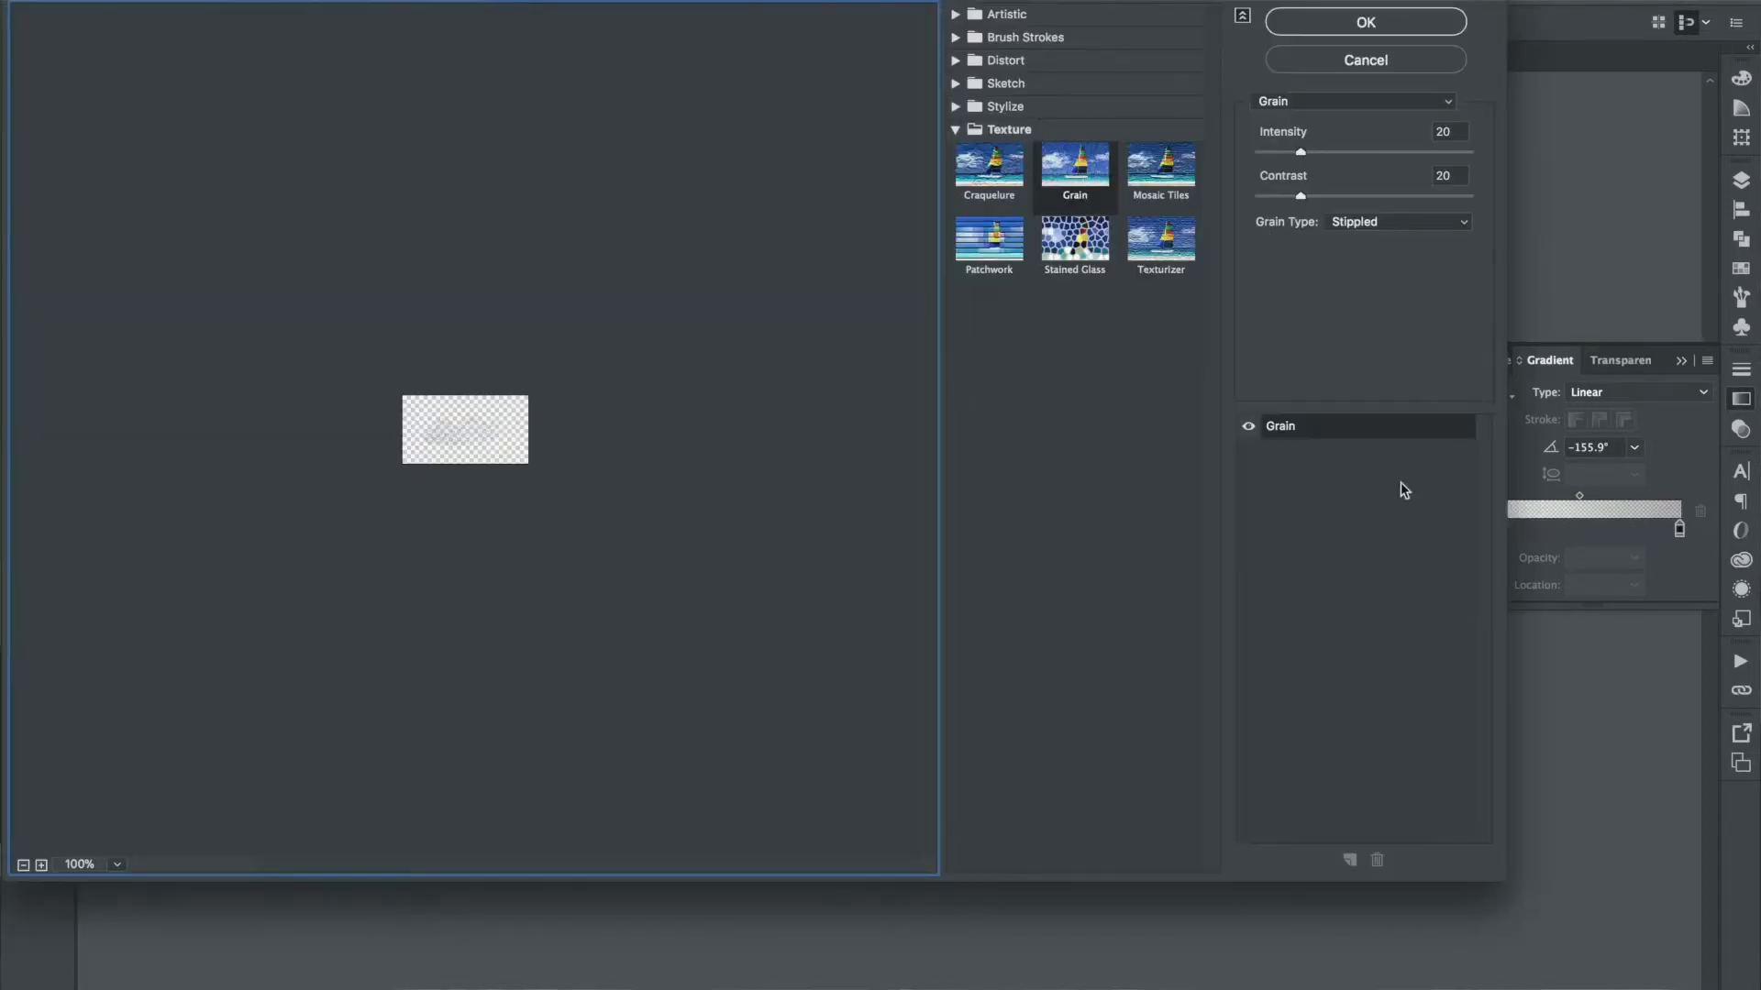
left_click(1375, 29)
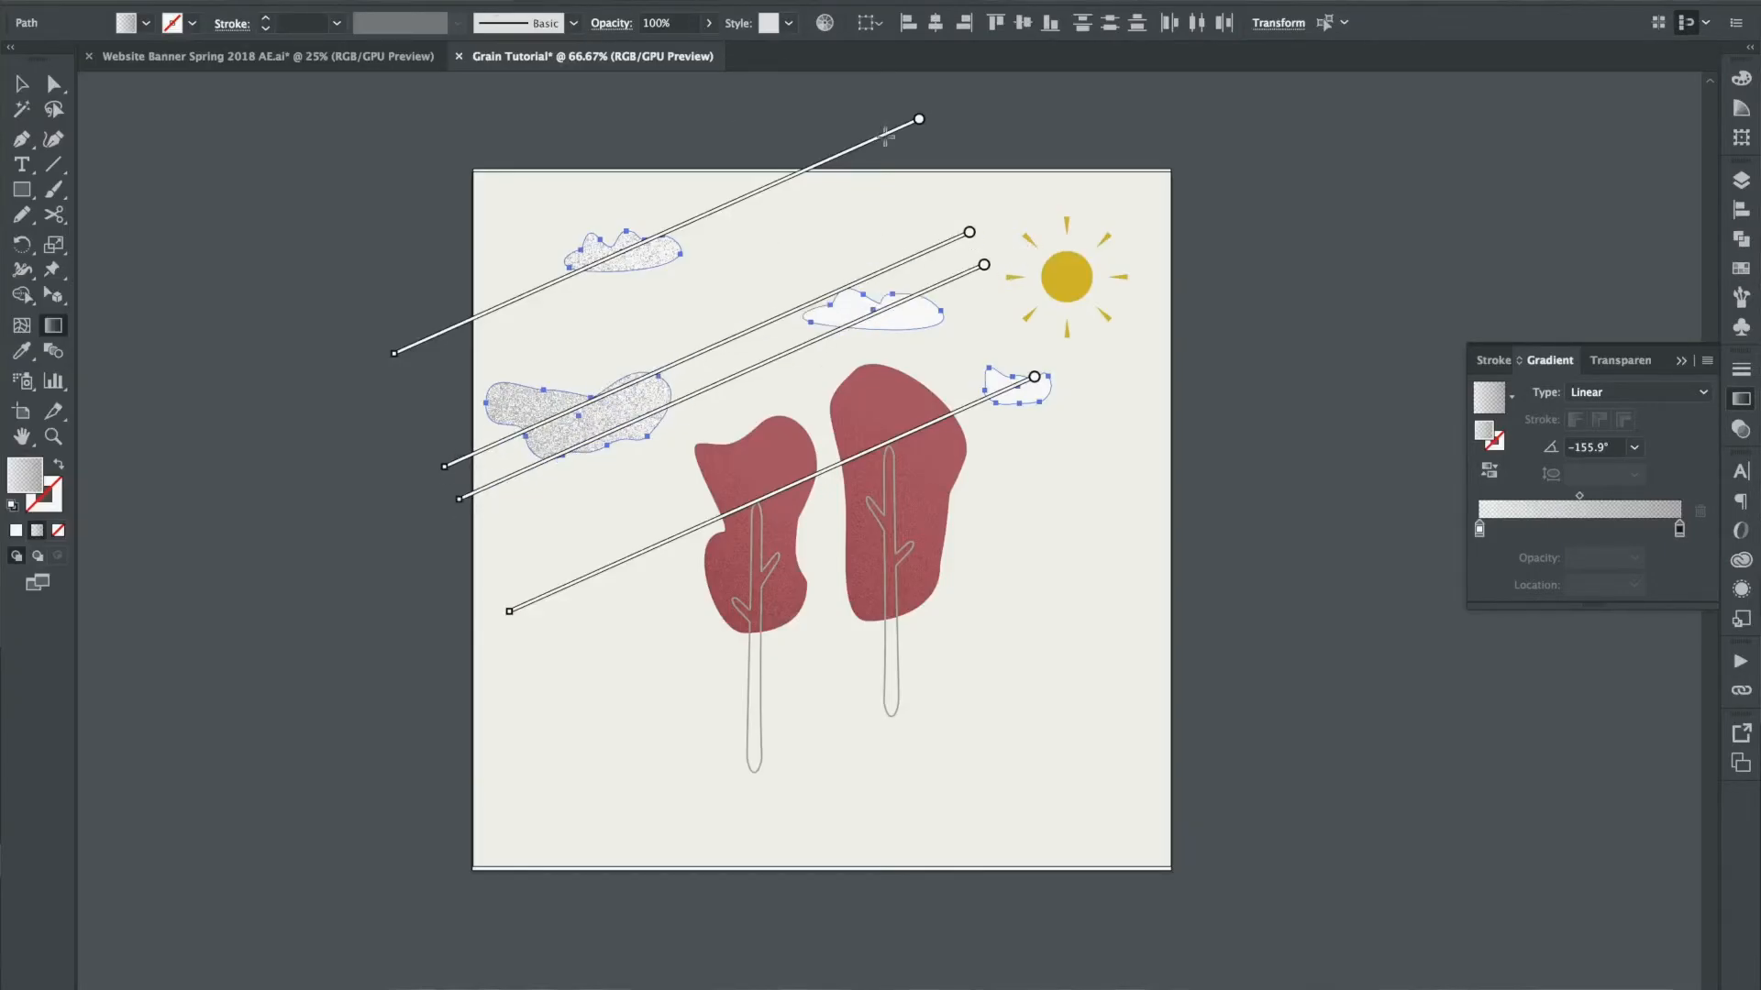
Step: Lower the grainy cloud copies' opacity to 26% and deselect them
left_click(708, 22)
left_click_drag(704, 49, 649, 51)
left_click(724, 158)
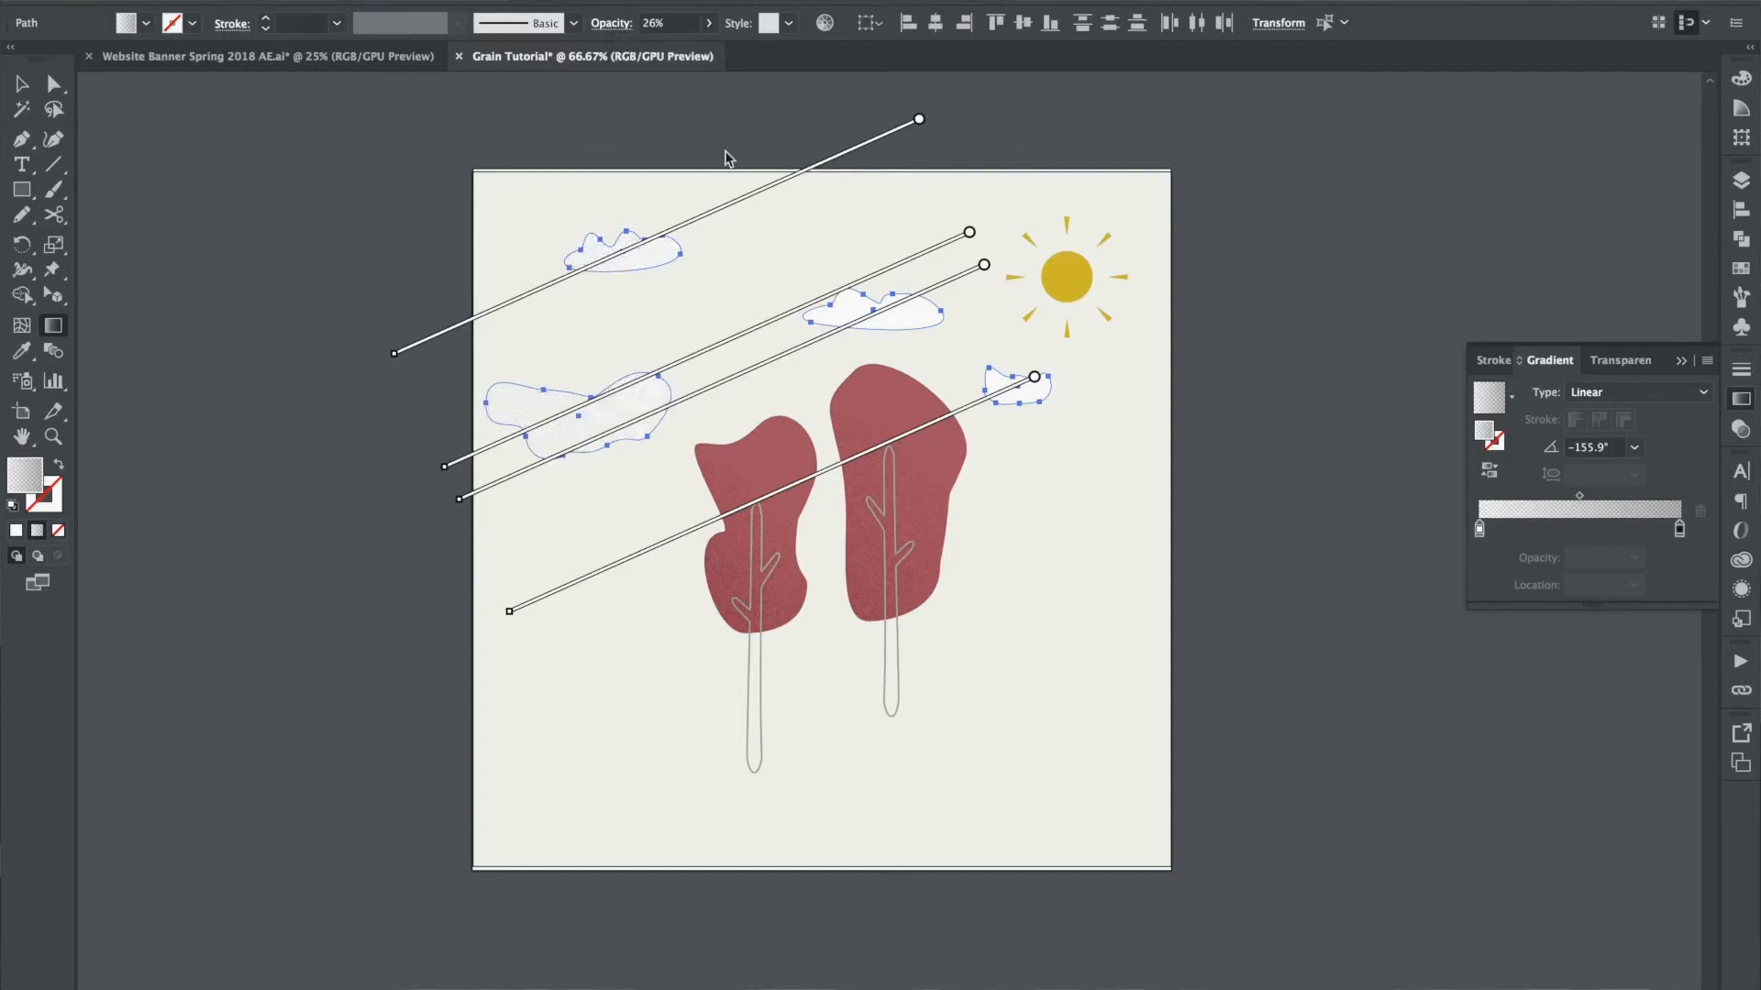
key("v")
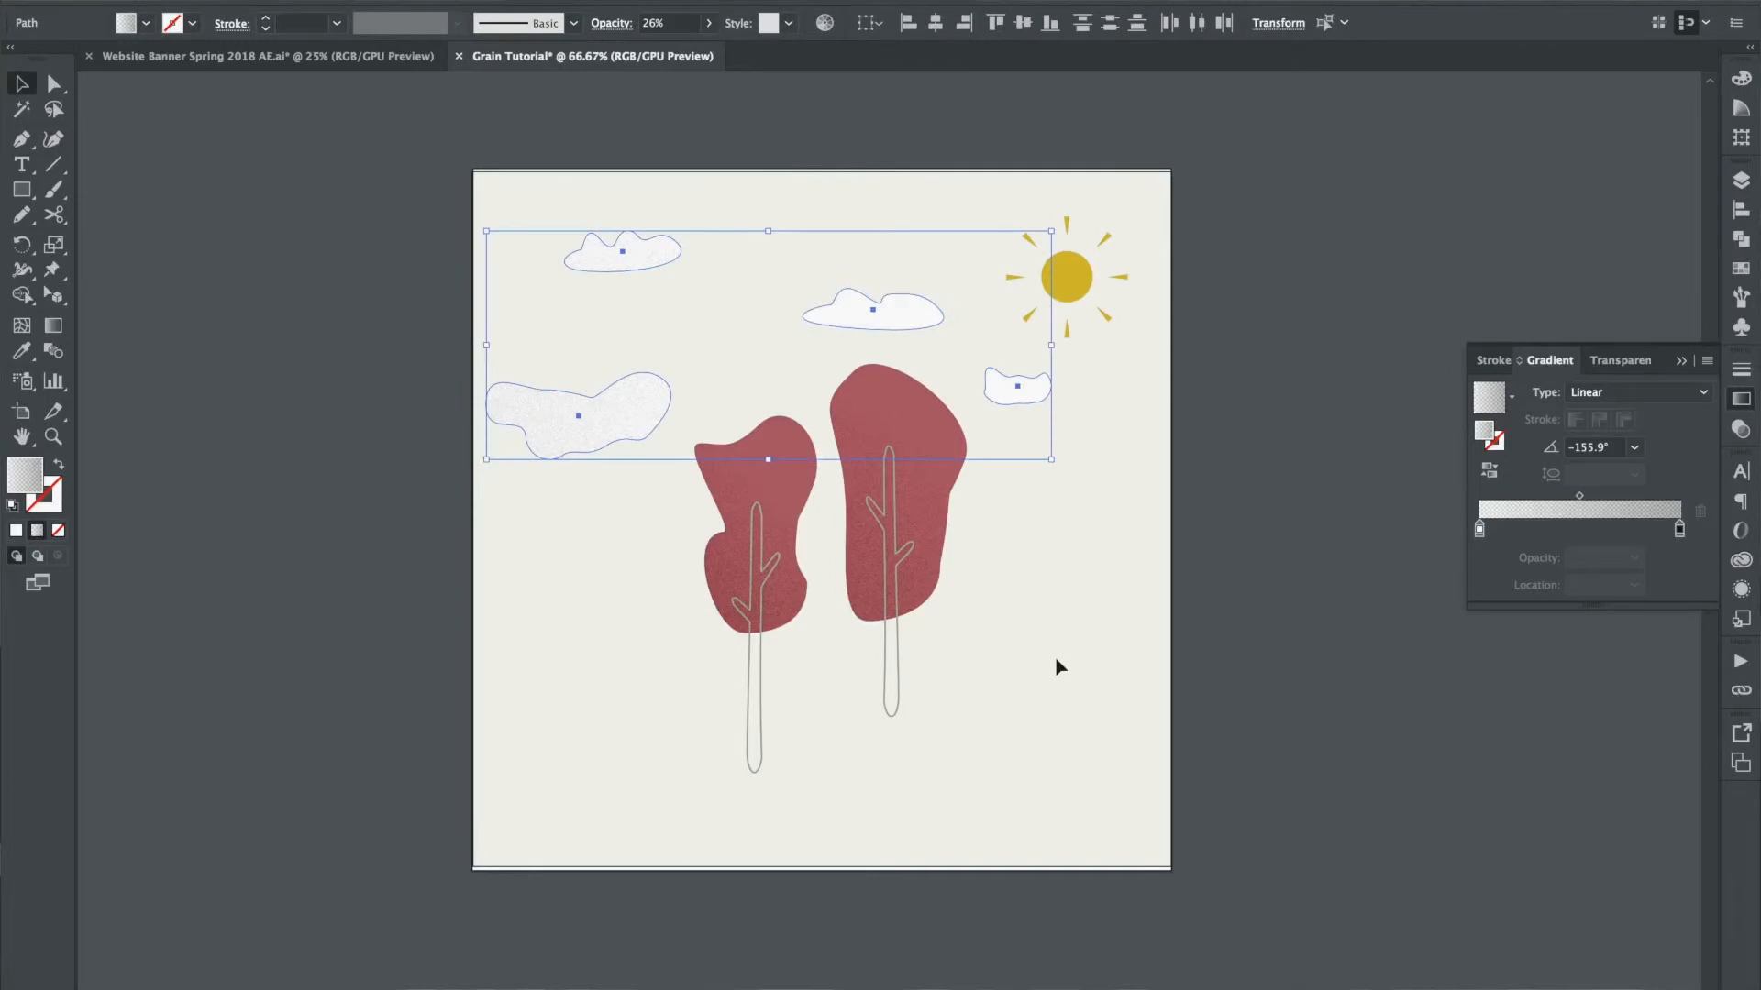
left_click(1060, 667)
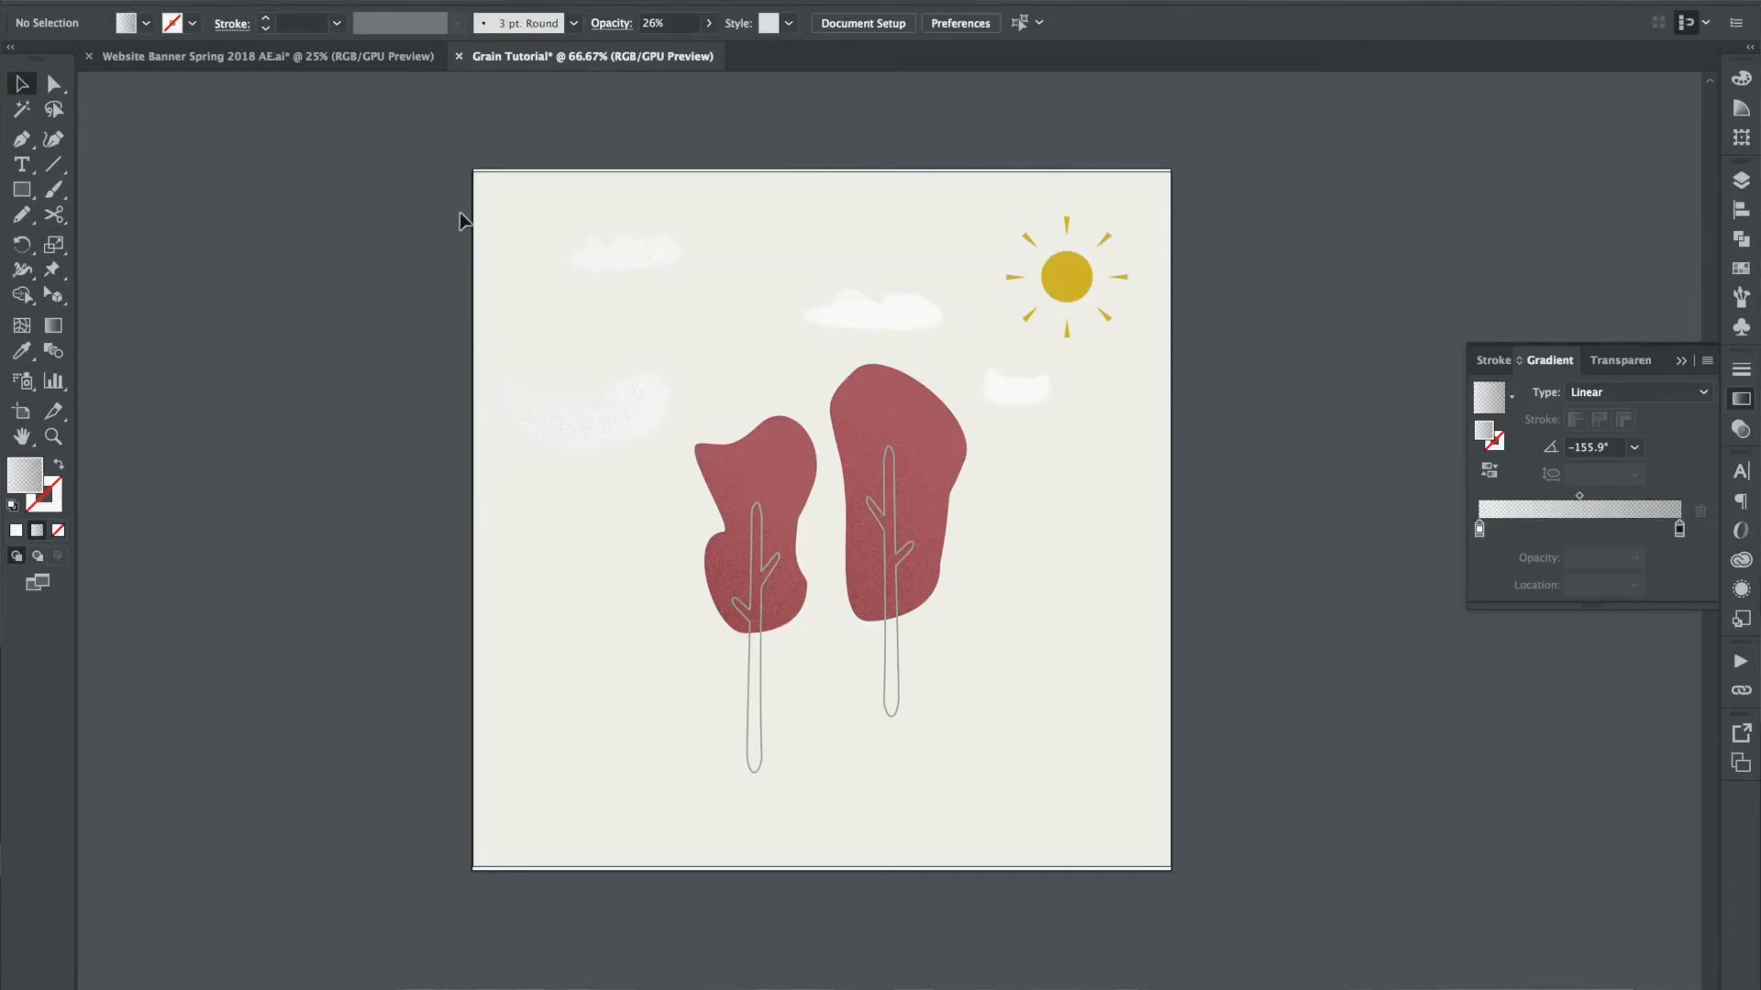
Step: Redraw the large left cloud's gradient diagonally from its upper right past its lower left at about -146.3°
left_click_drag(430, 188, 686, 476)
left_click(539, 480)
left_click(574, 451)
left_click(53, 327)
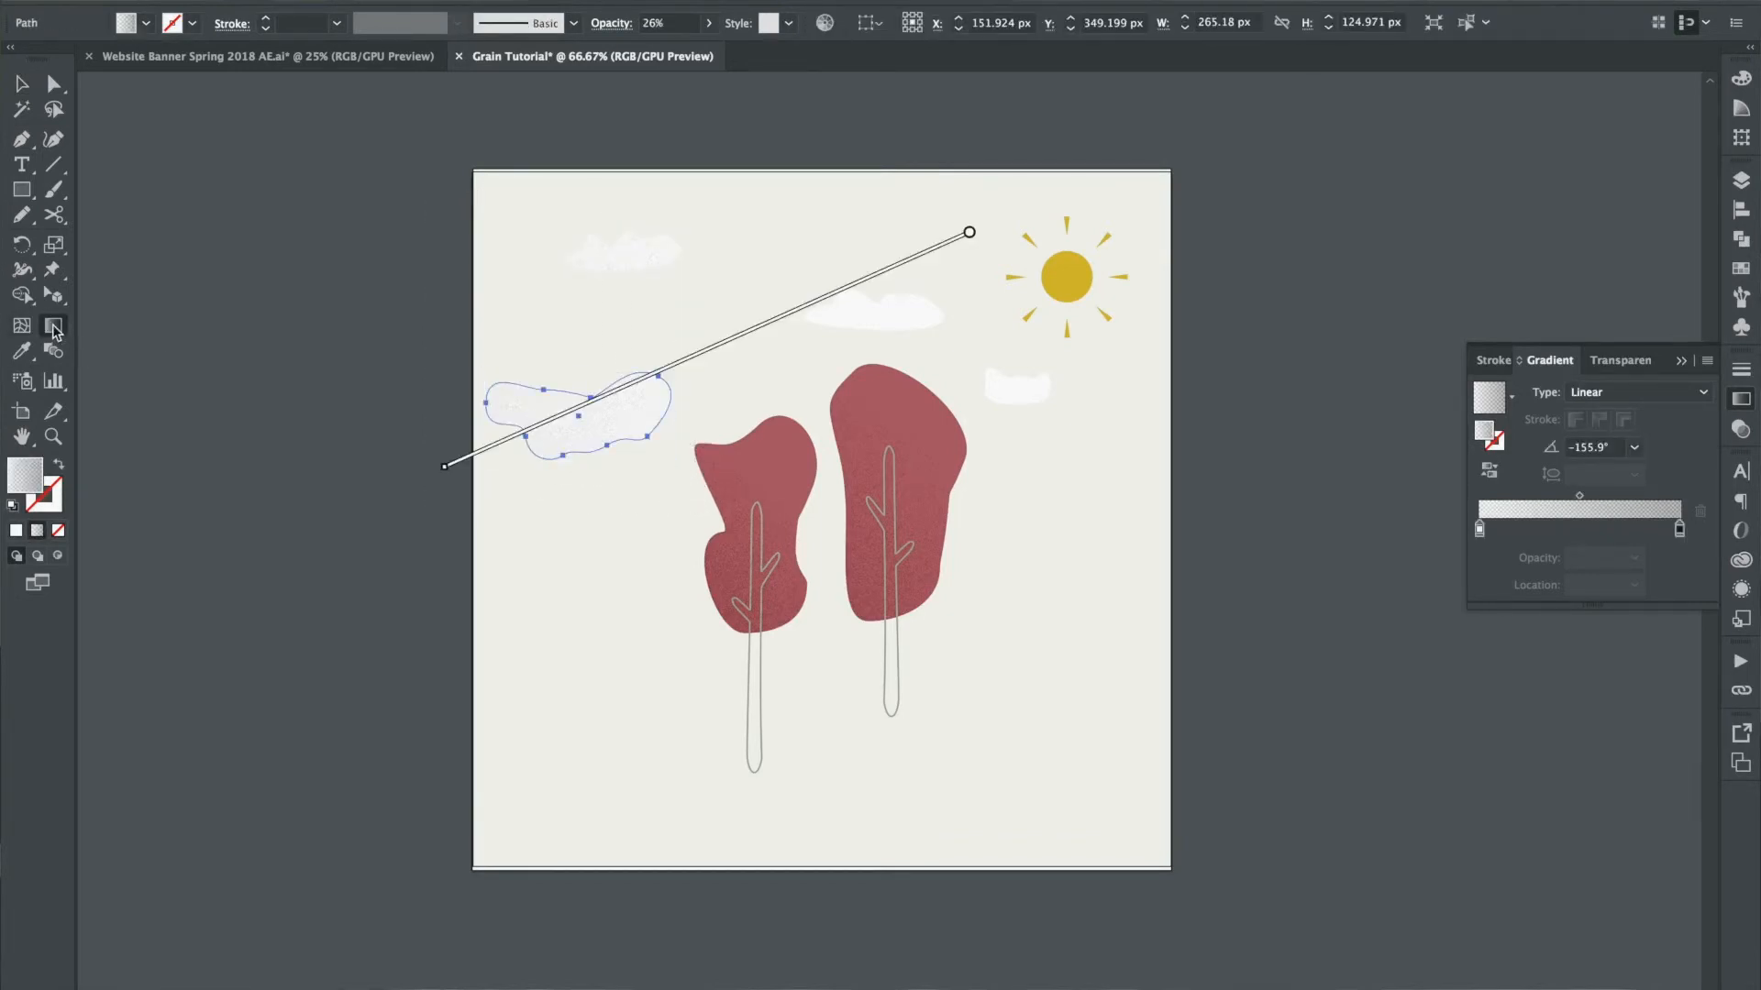
left_click_drag(649, 358, 438, 497)
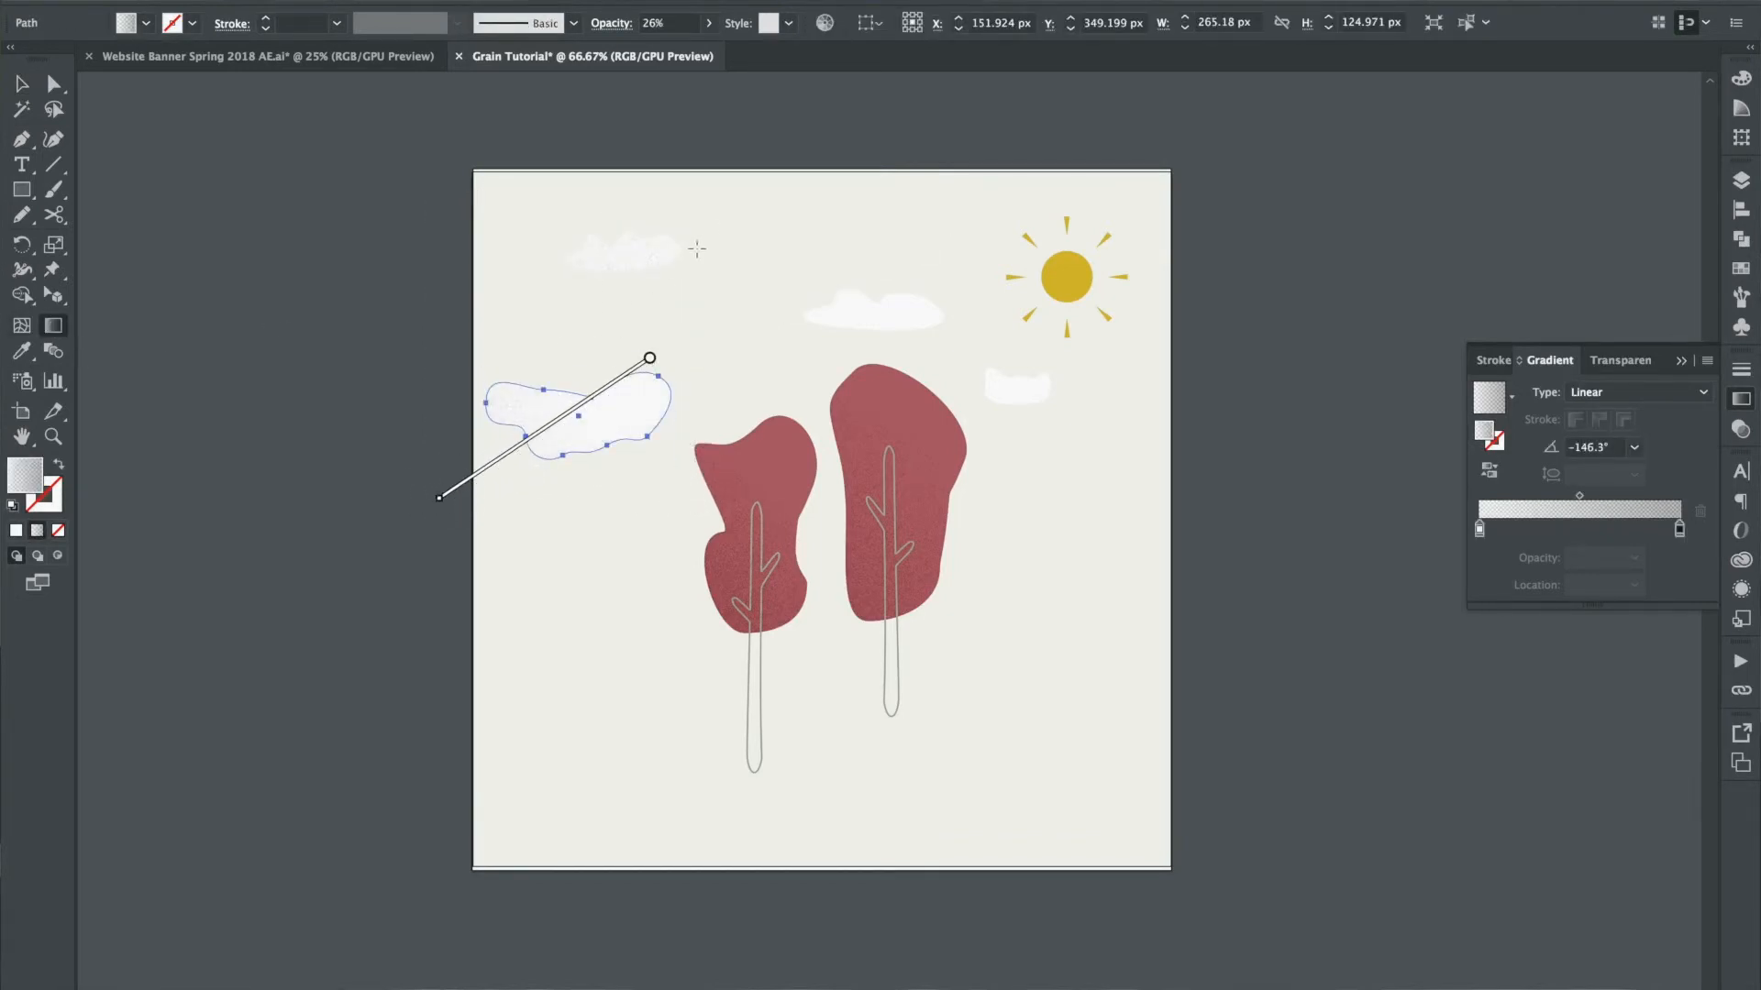
key("v")
Step: Redraw the upper-left cloud's gradient as a short diagonal from its upper right to its lower left
left_click(640, 266)
left_click(51, 327)
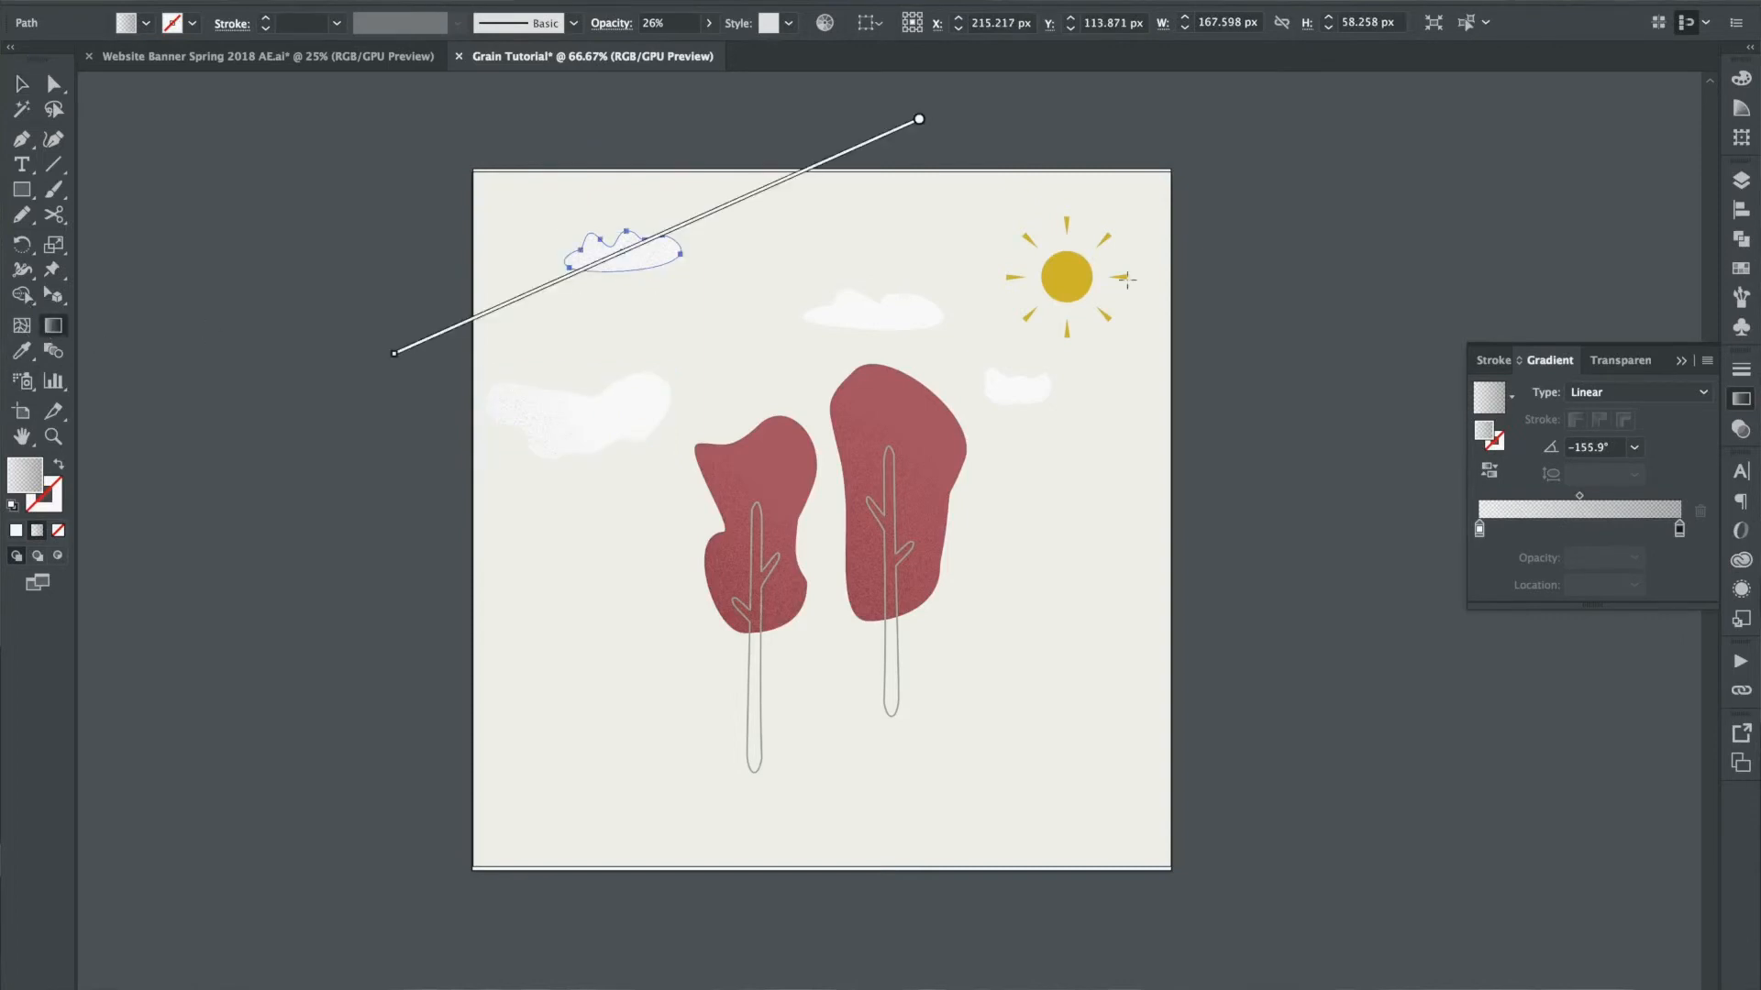
mouse_move(691, 184)
left_mouse_down()
mouse_move(538, 287)
mouse_move(523, 322)
left_mouse_up()
key("v")
Step: Redraw the gradient of the cloud above the right tree as a short diagonal from upper right to lower left
left_click(912, 332)
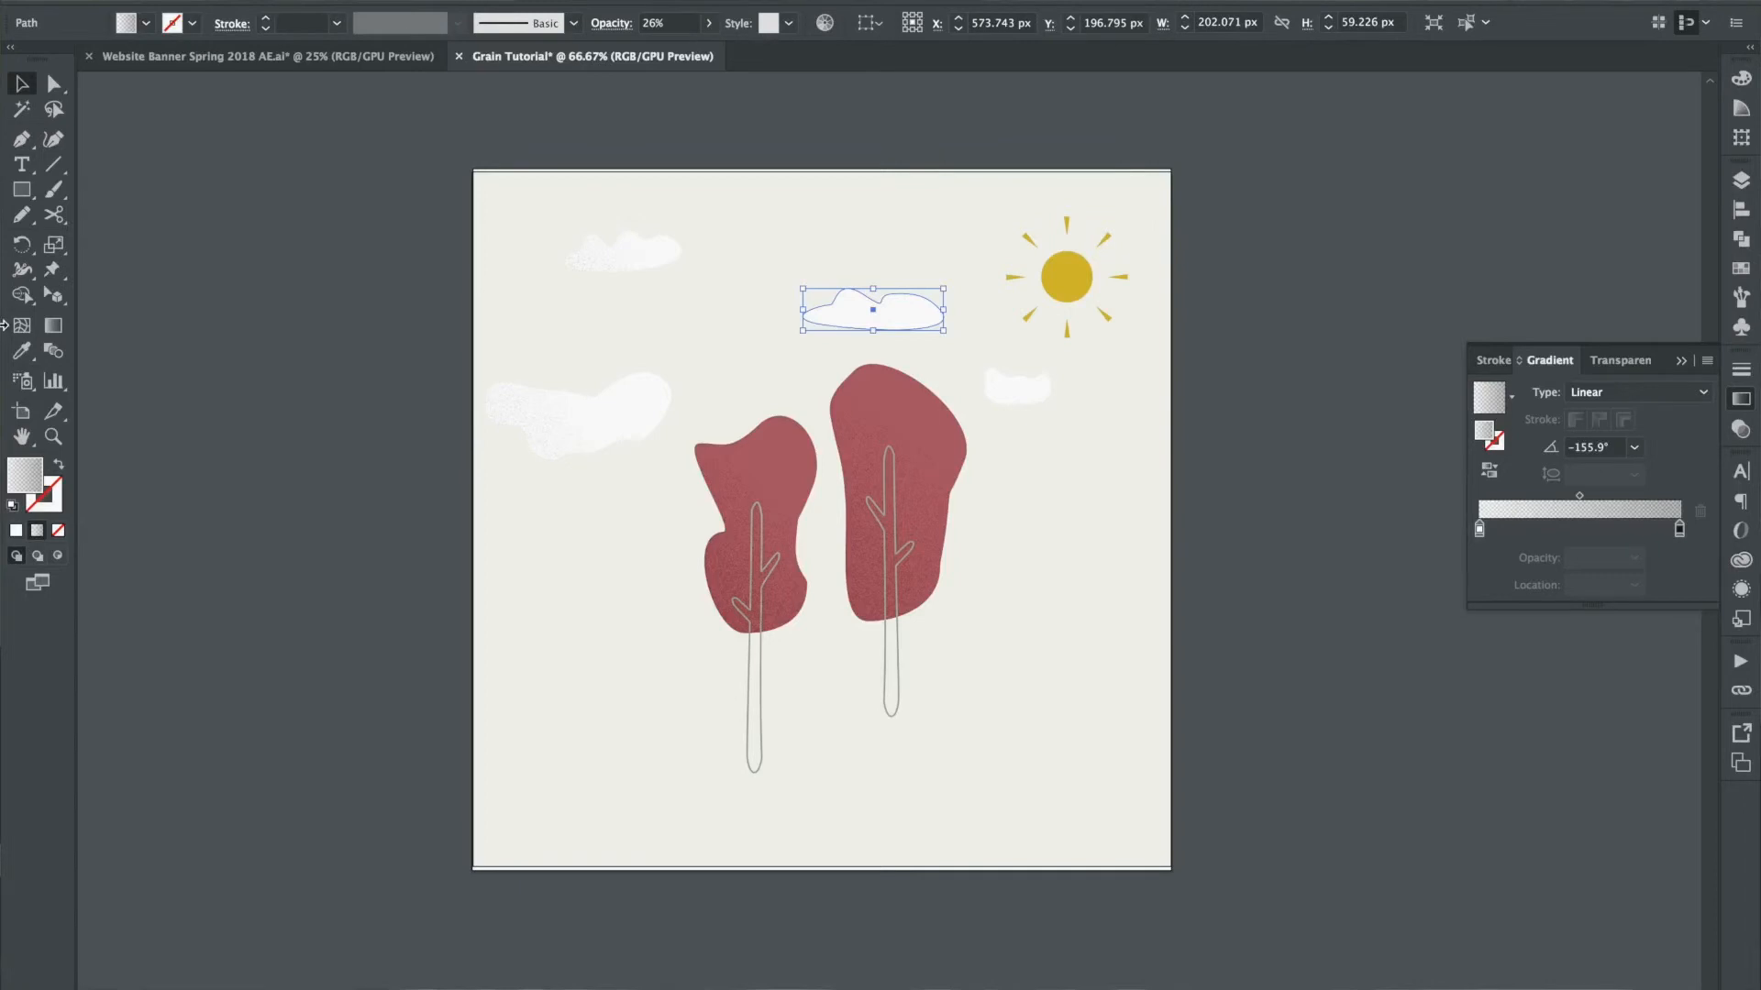
left_click(52, 326)
mouse_move(939, 262)
left_mouse_down()
mouse_move(786, 354)
mouse_move(791, 375)
left_mouse_up()
key("v")
Step: Redraw the small cloud's gradient below the sun diagonally toward its lower left at about -141.8° and deselect it
left_click(1020, 395)
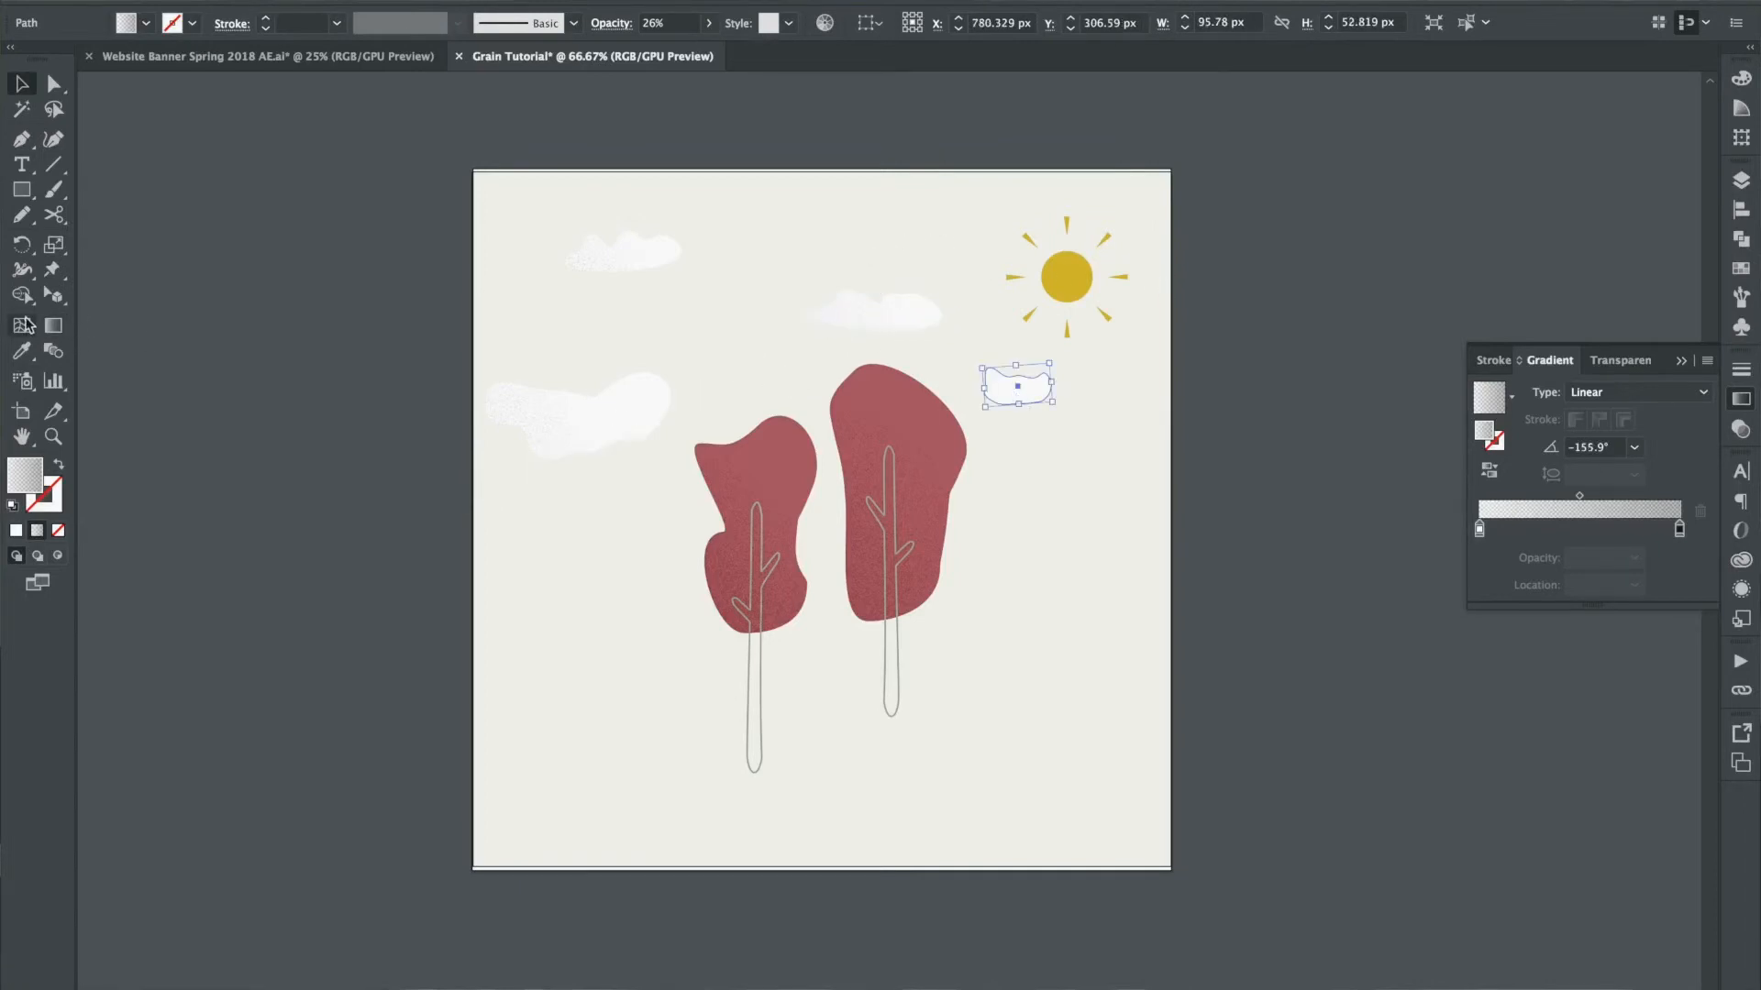
left_click(53, 326)
left_click_drag(1038, 359, 959, 419)
key("v")
left_click(1203, 500)
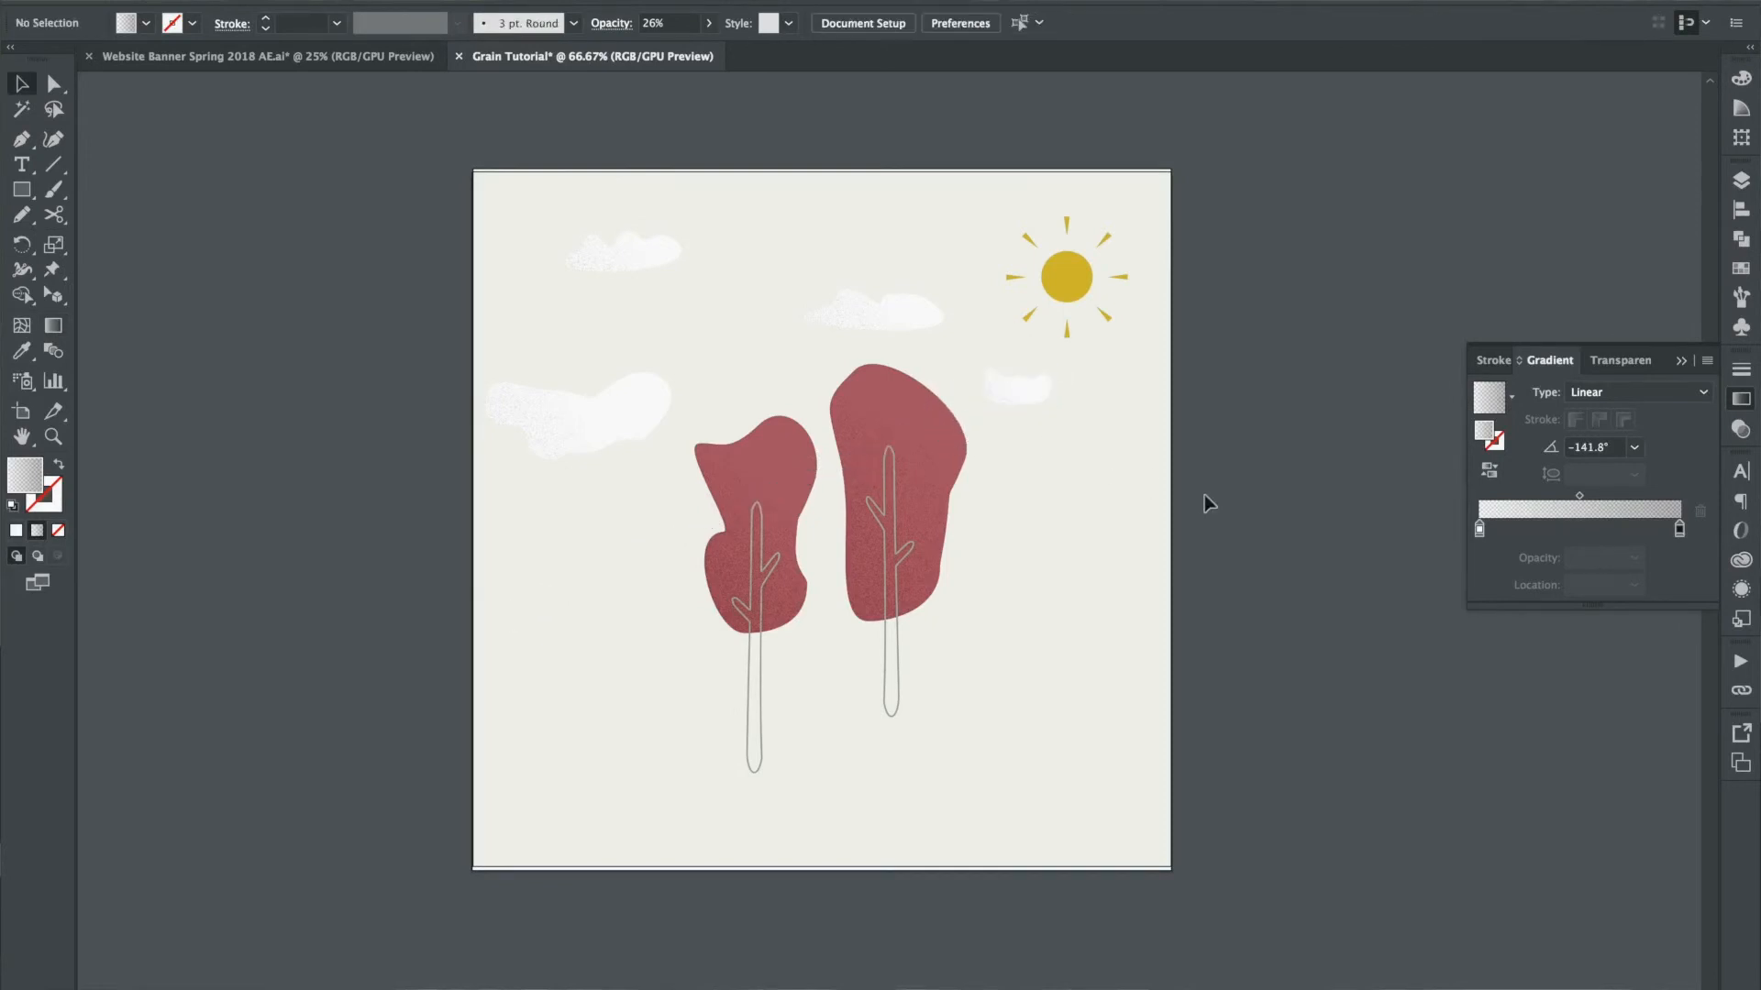
Step: Fill an in-place front copy of the sun with the linear gradient and apply Grain with Intensity 20, Contrast 20 and type Stippled
left_click(1074, 292)
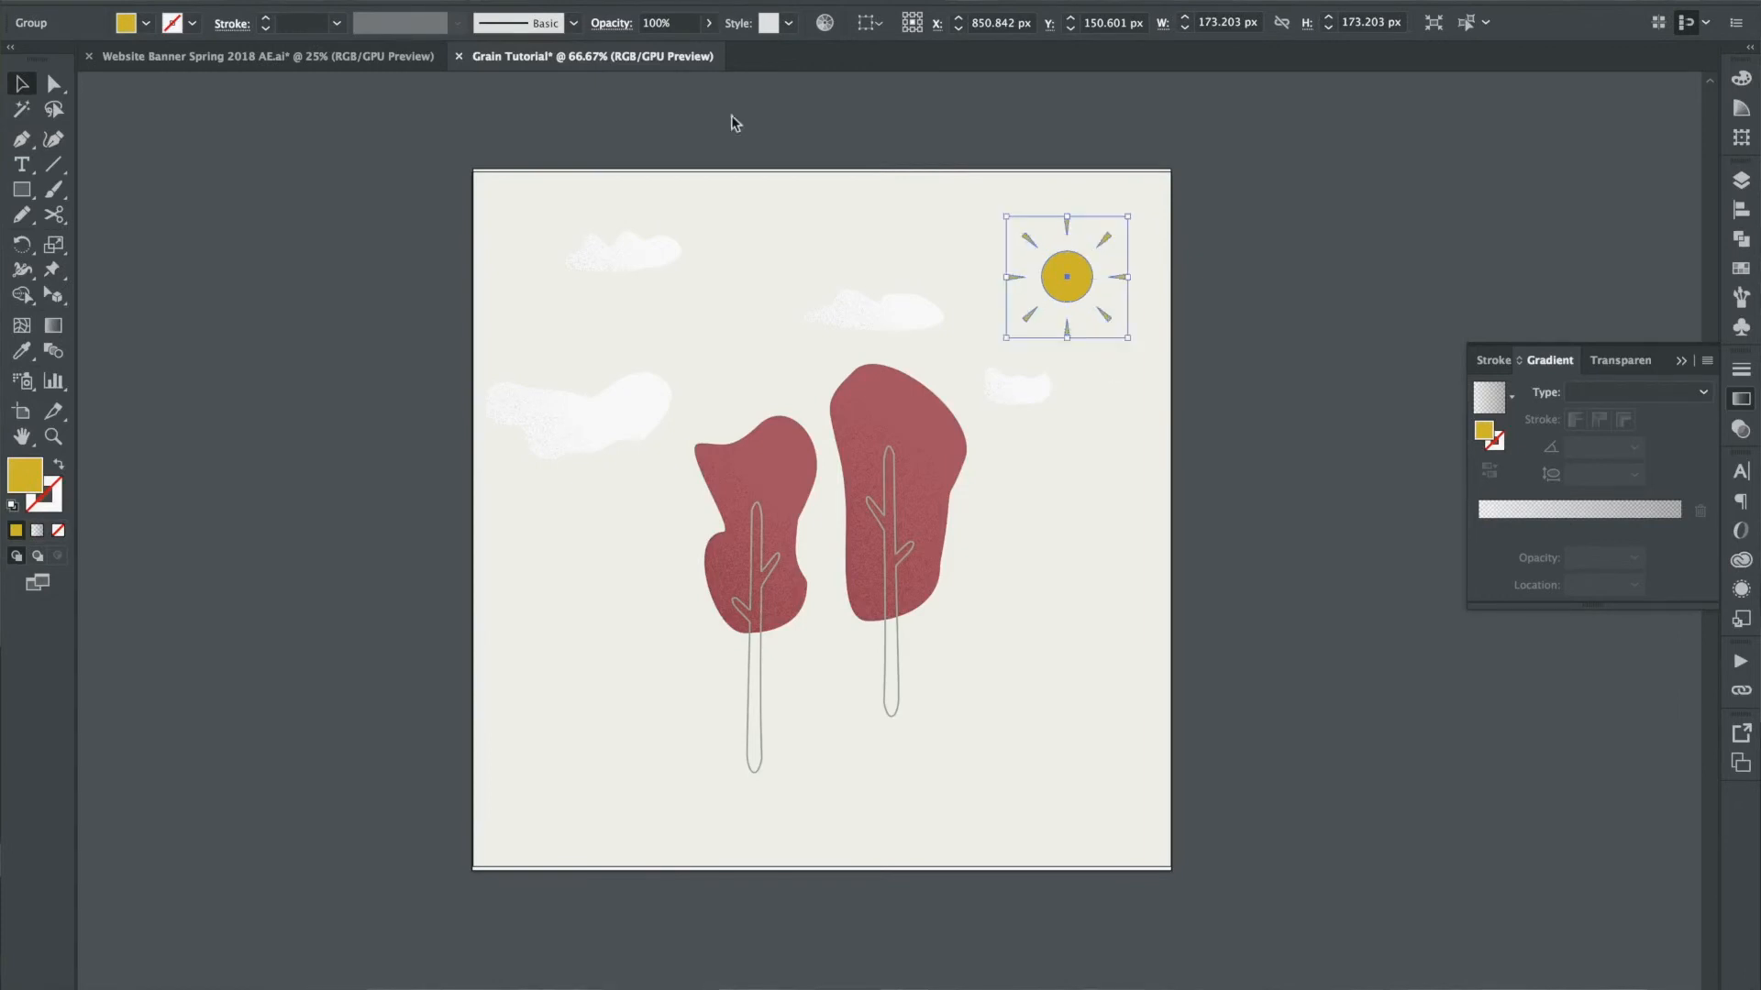
left_click(37, 530)
left_click(454, 1)
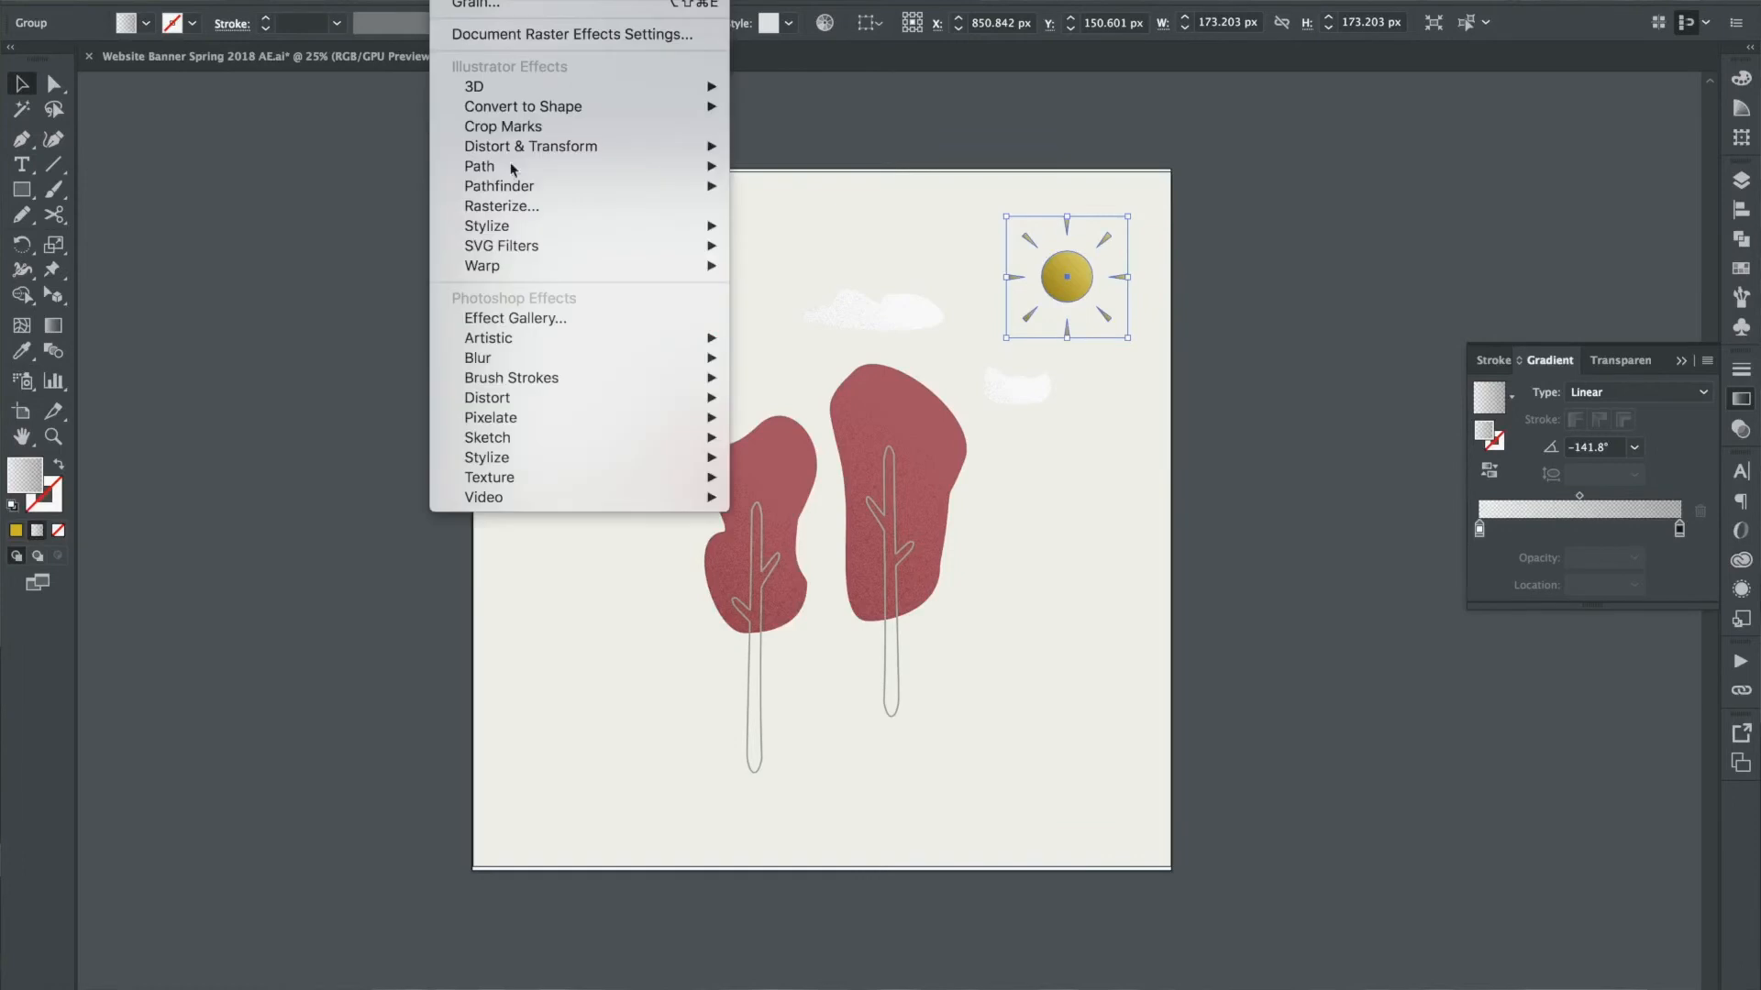
mouse_move(560, 486)
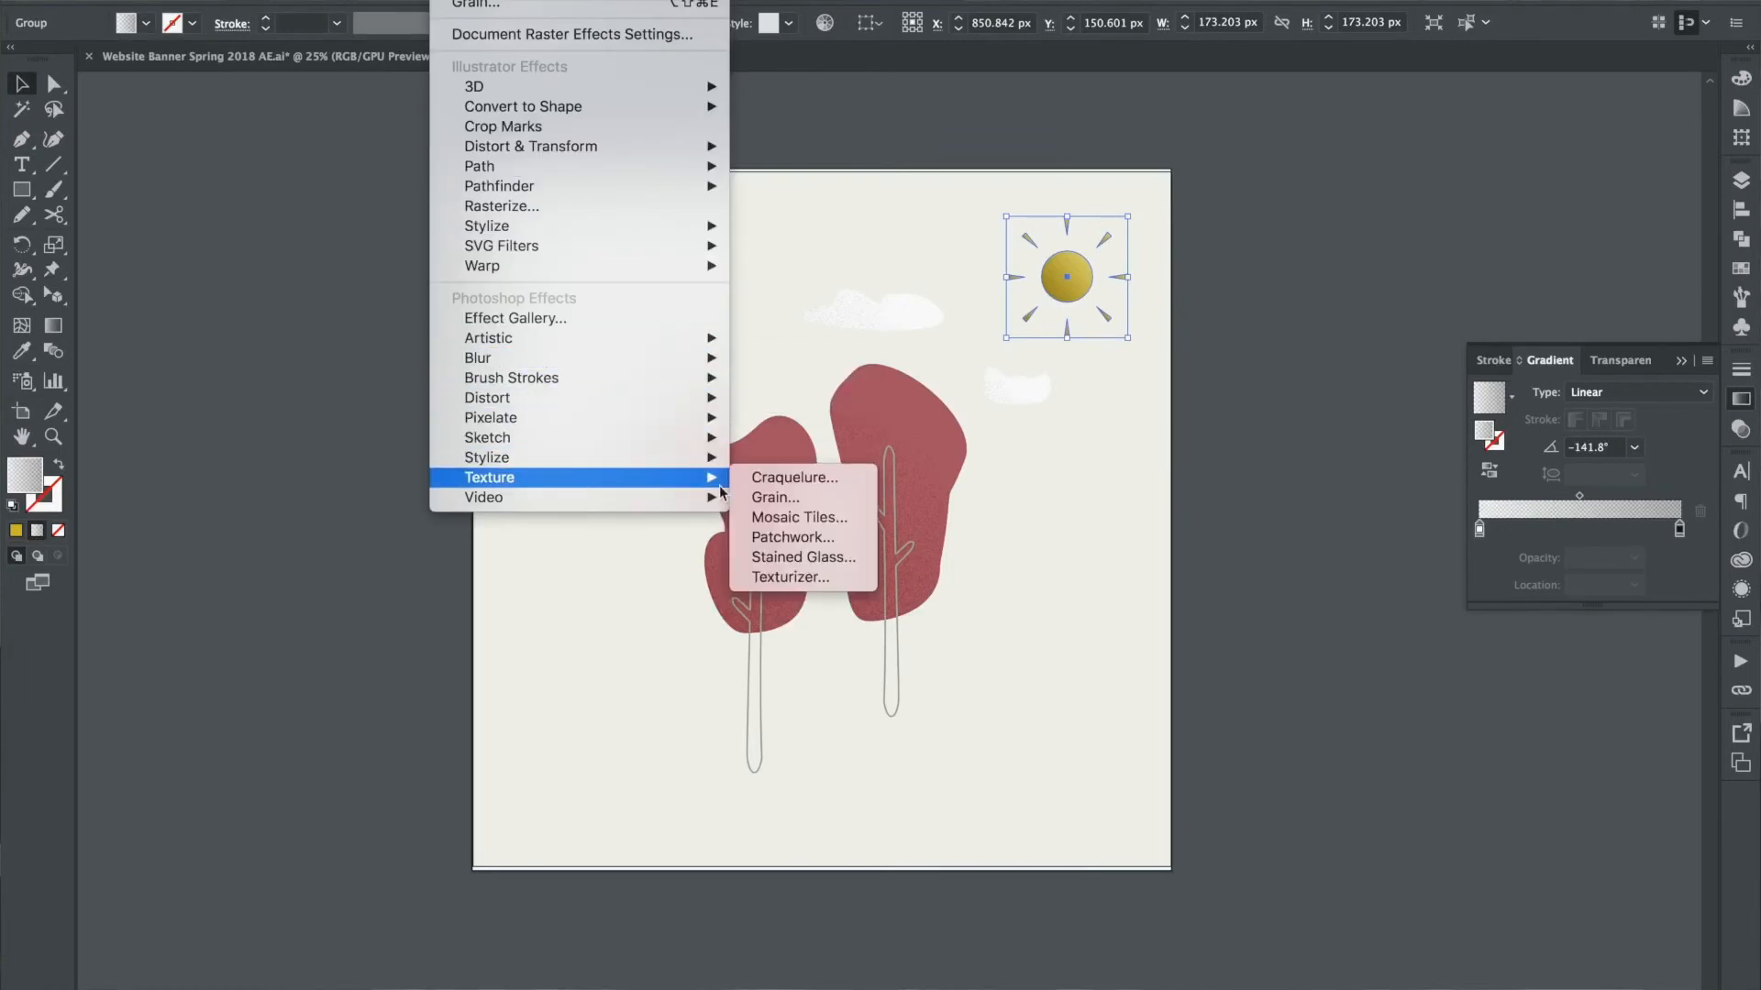
left_click(768, 498)
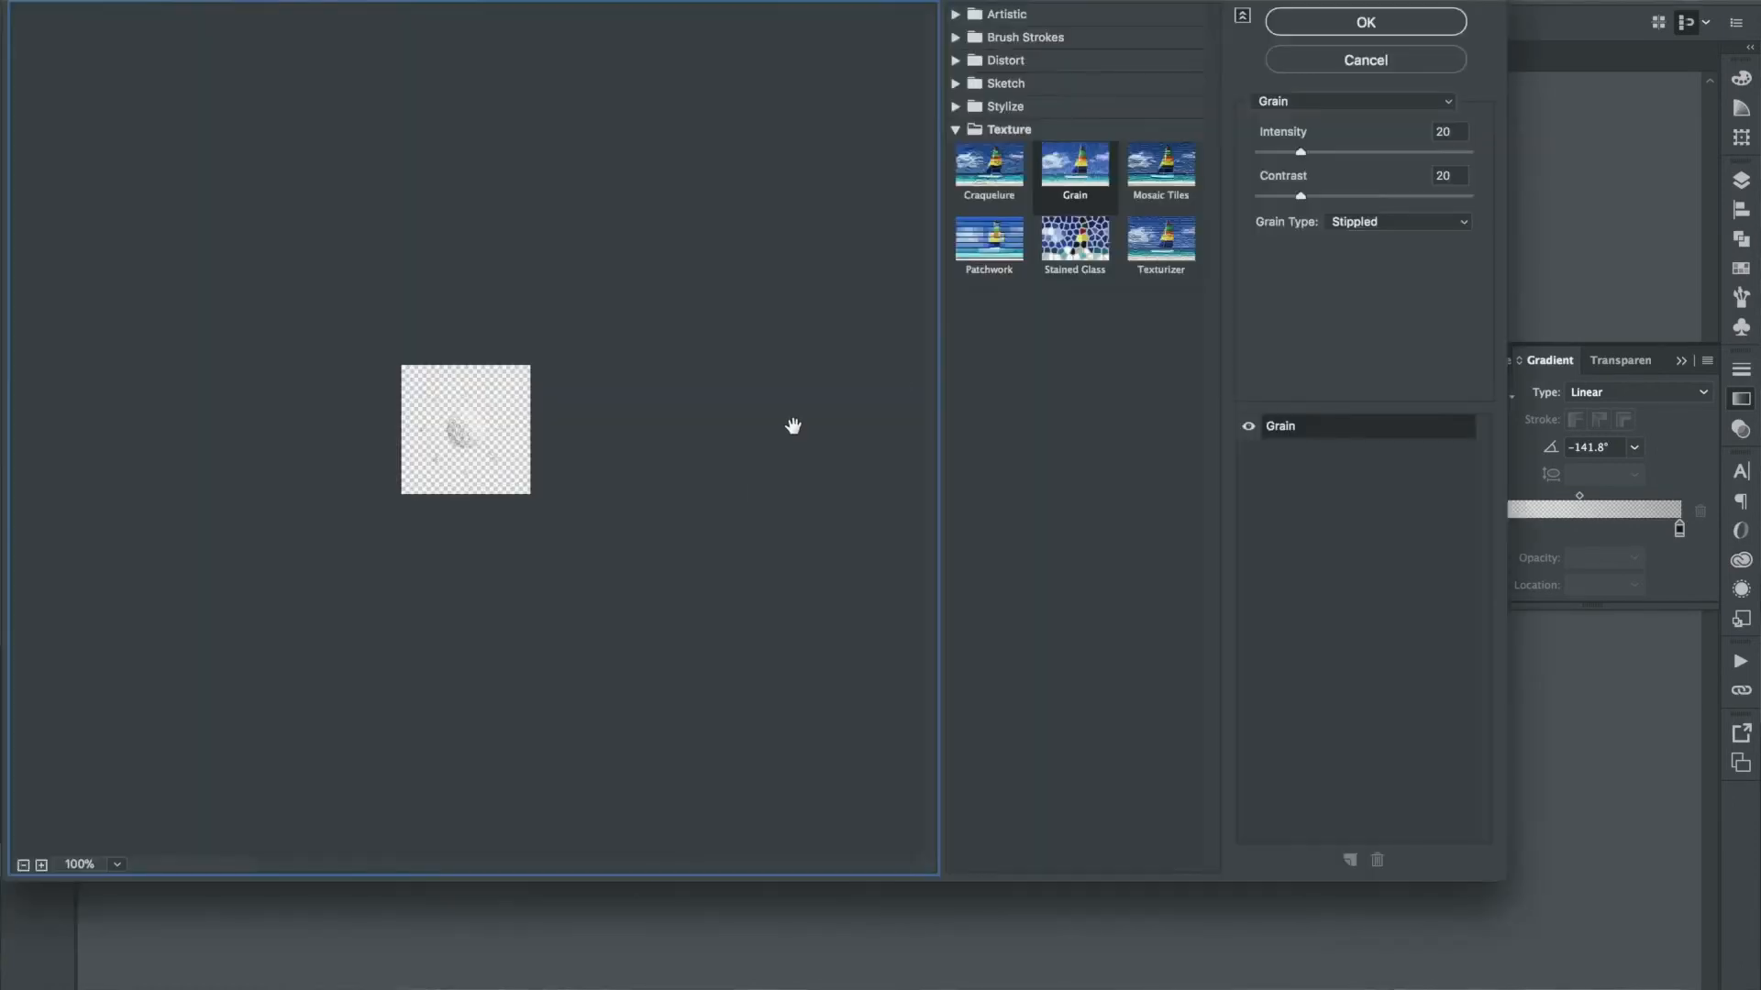
left_click(1366, 22)
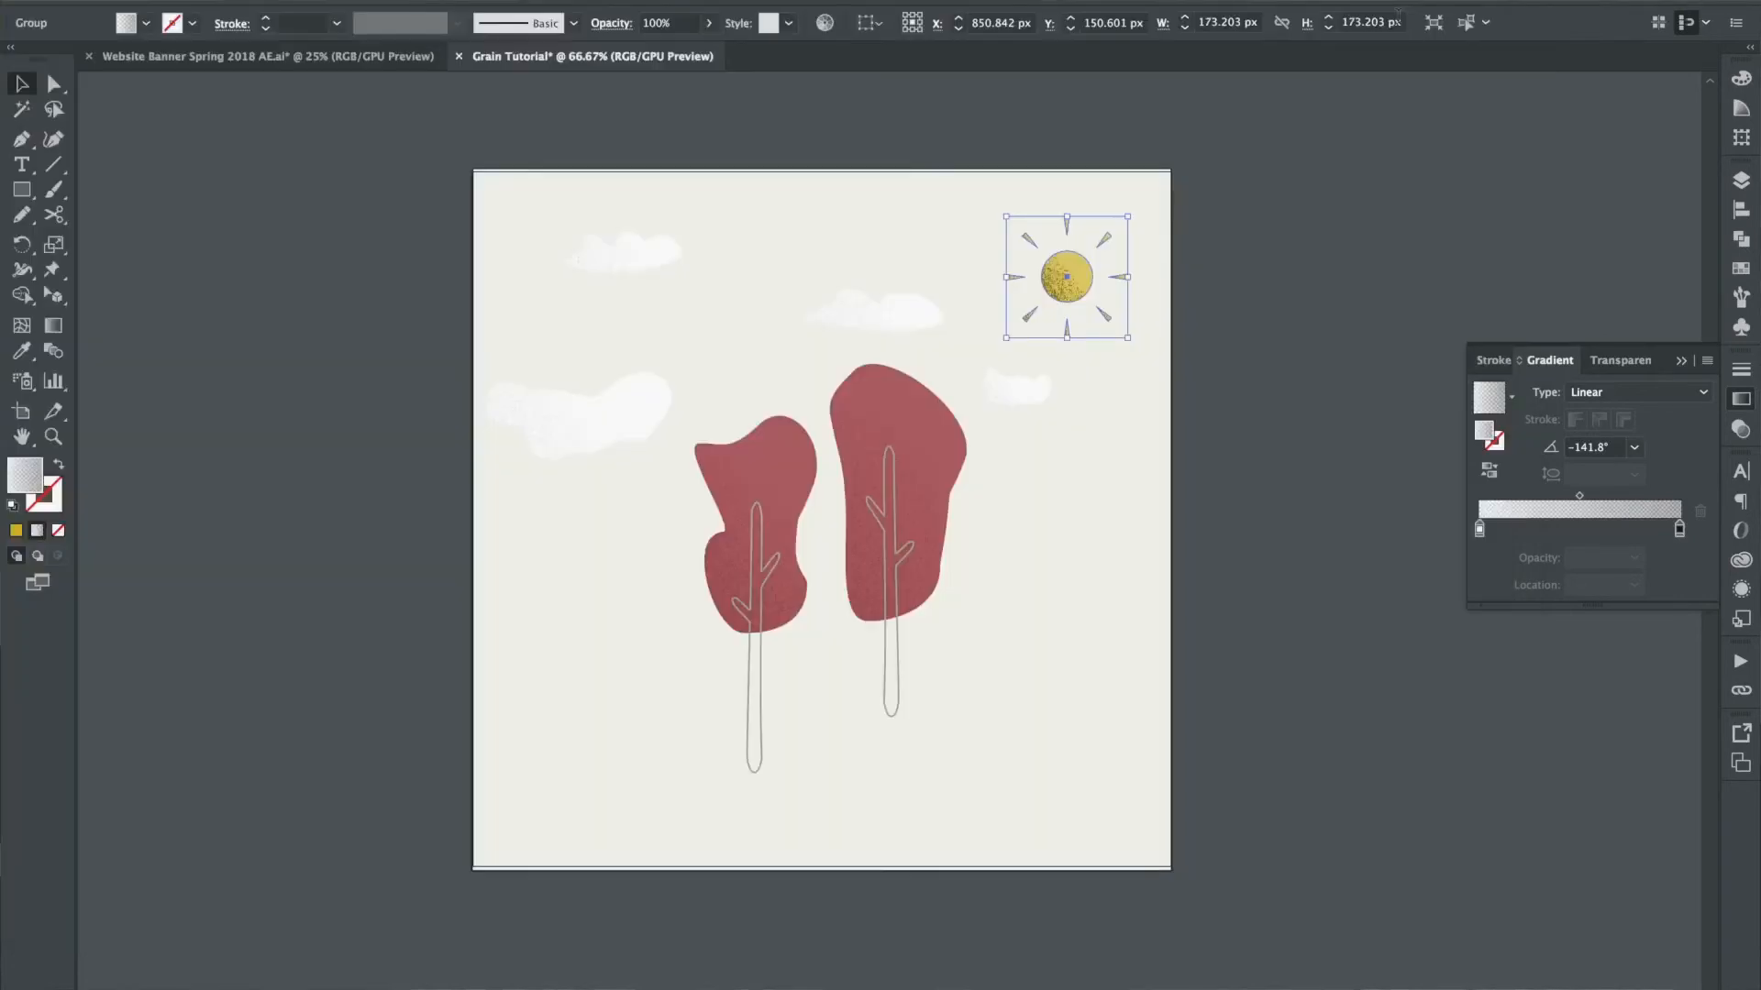
Step: Set the grainy sun copy's opacity to 25% and deselect it
left_click(709, 23)
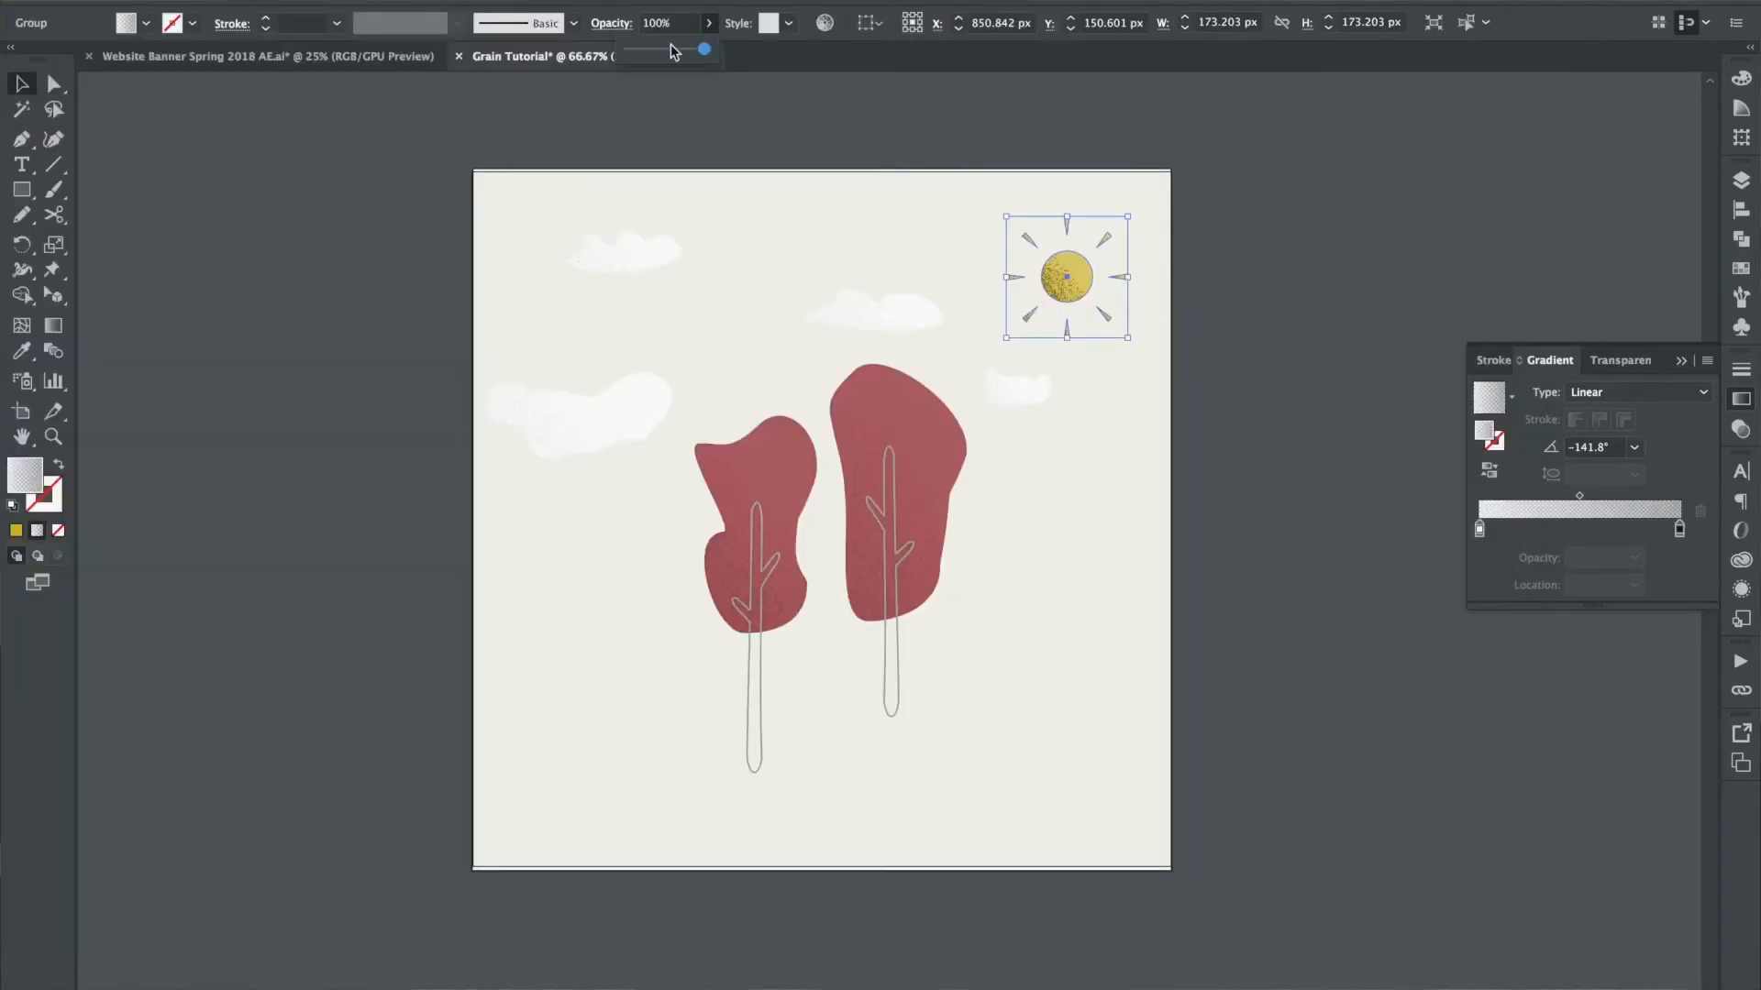
left_click(675, 25)
type("25")
key("Return")
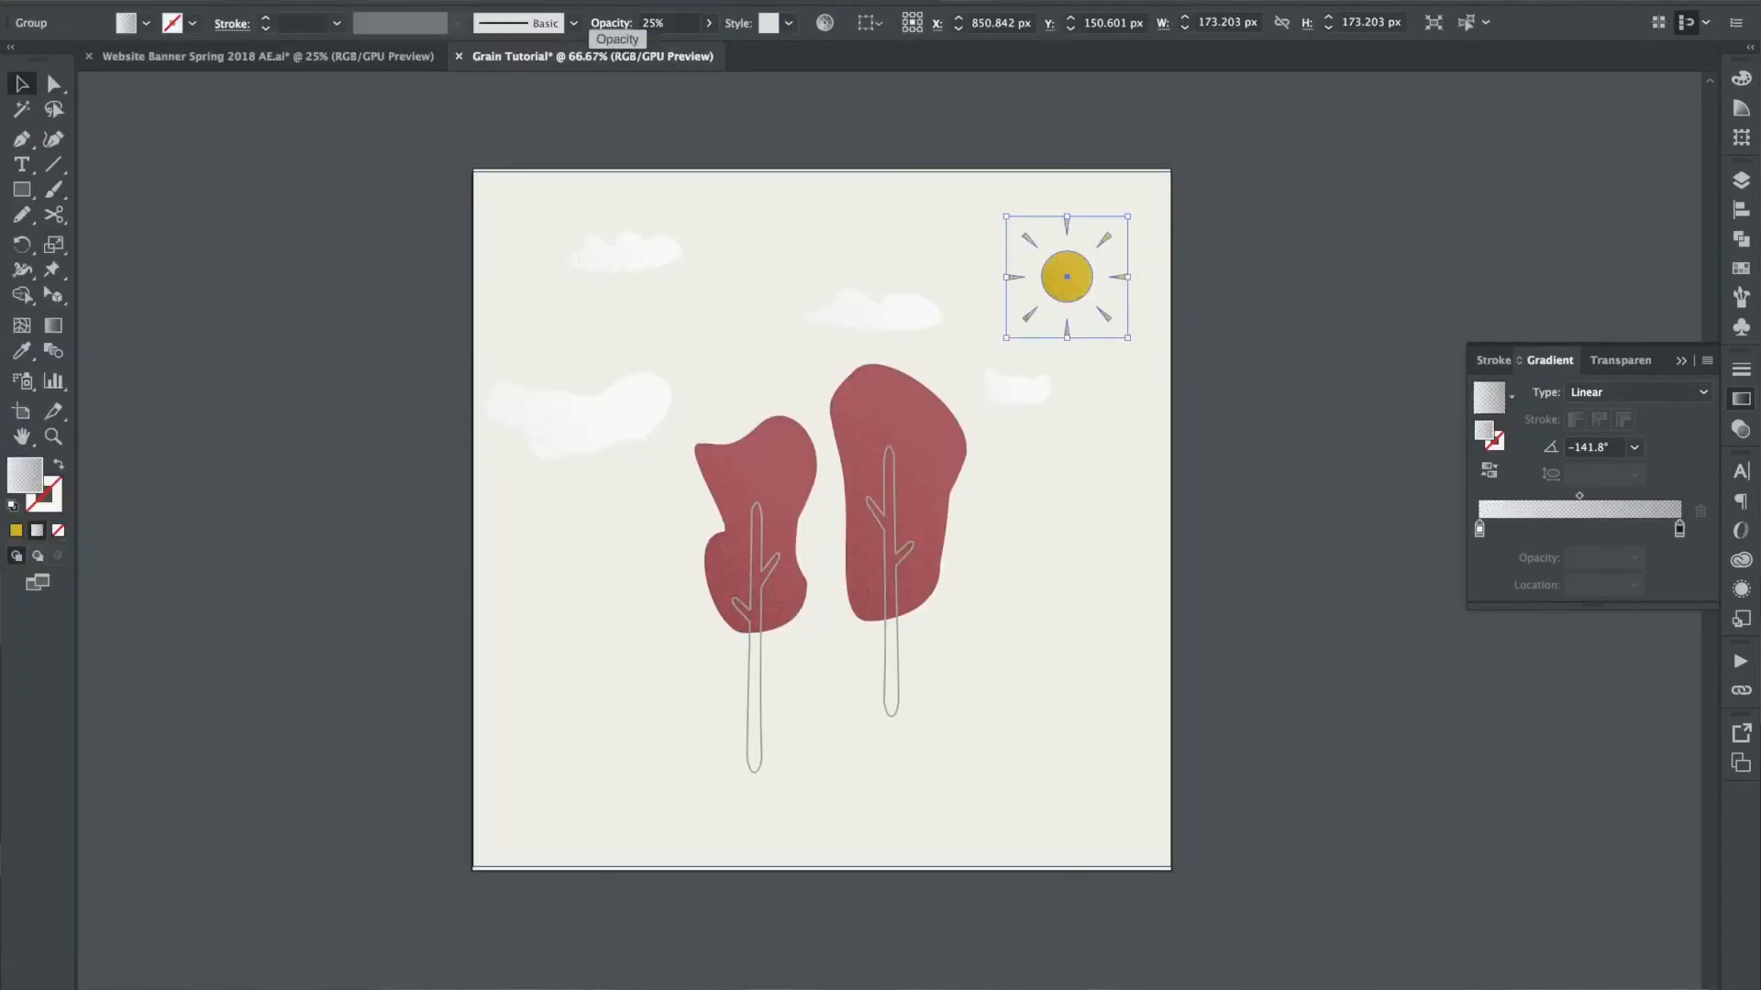
left_click(1263, 437)
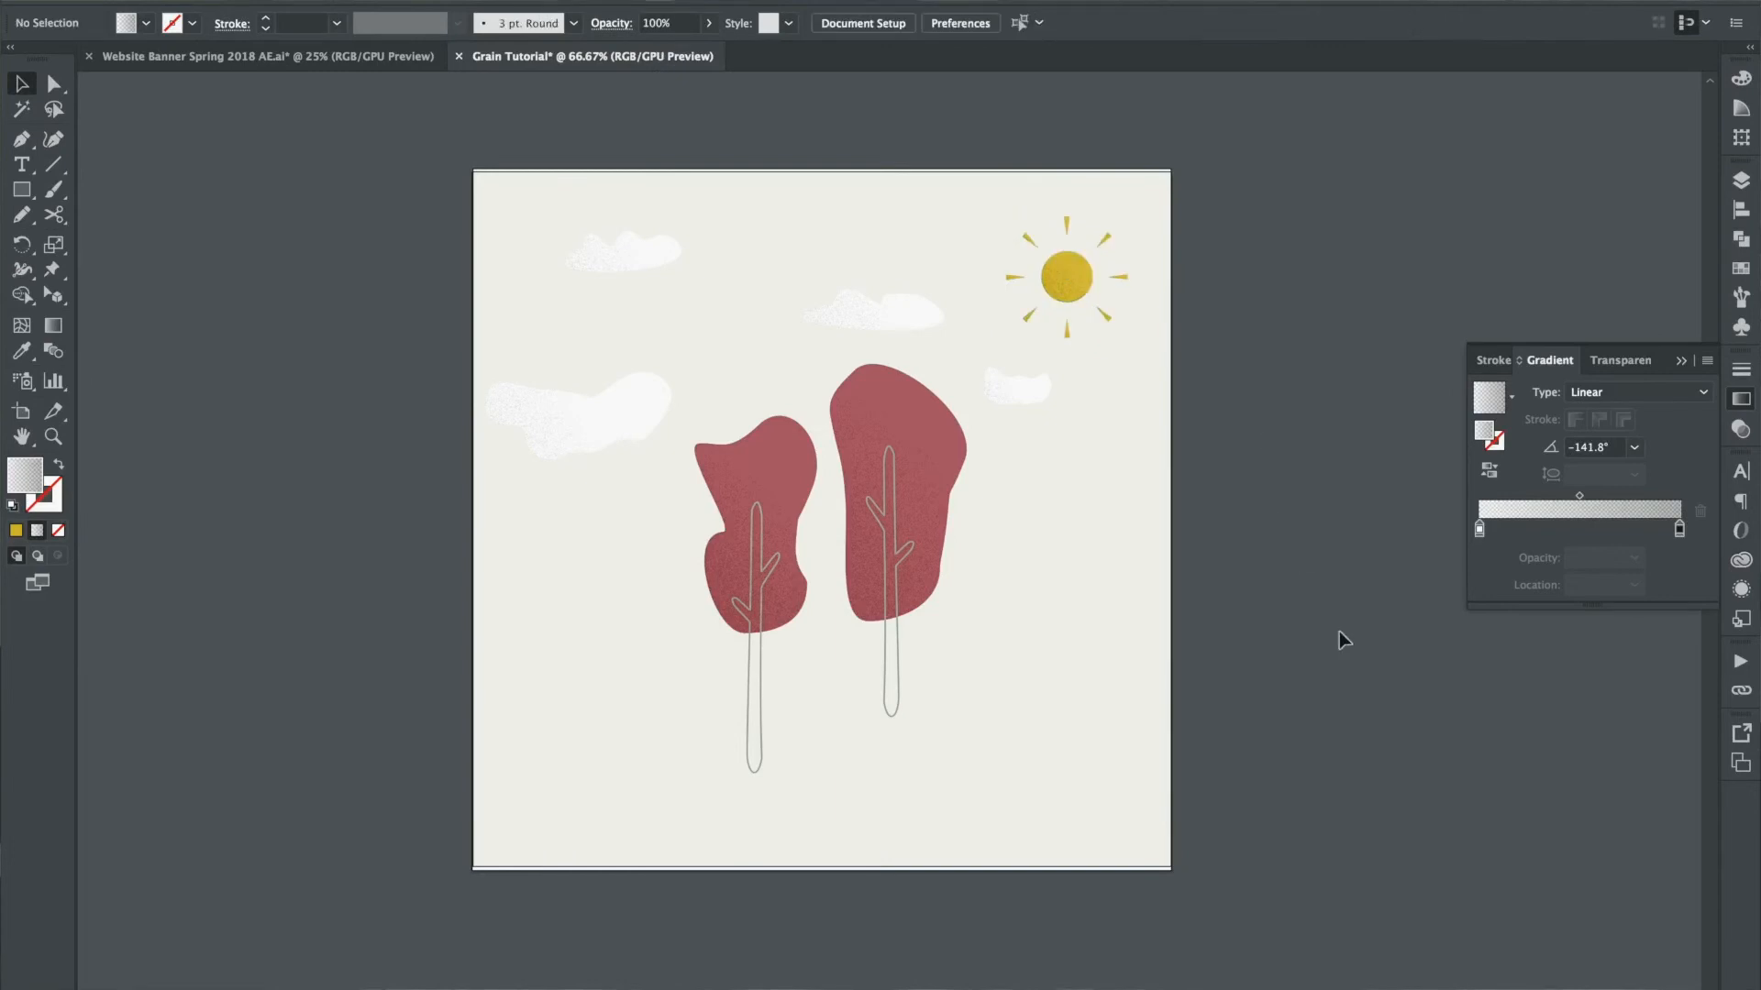
key("super+1")
scroll(1044, 531, "up", 3)
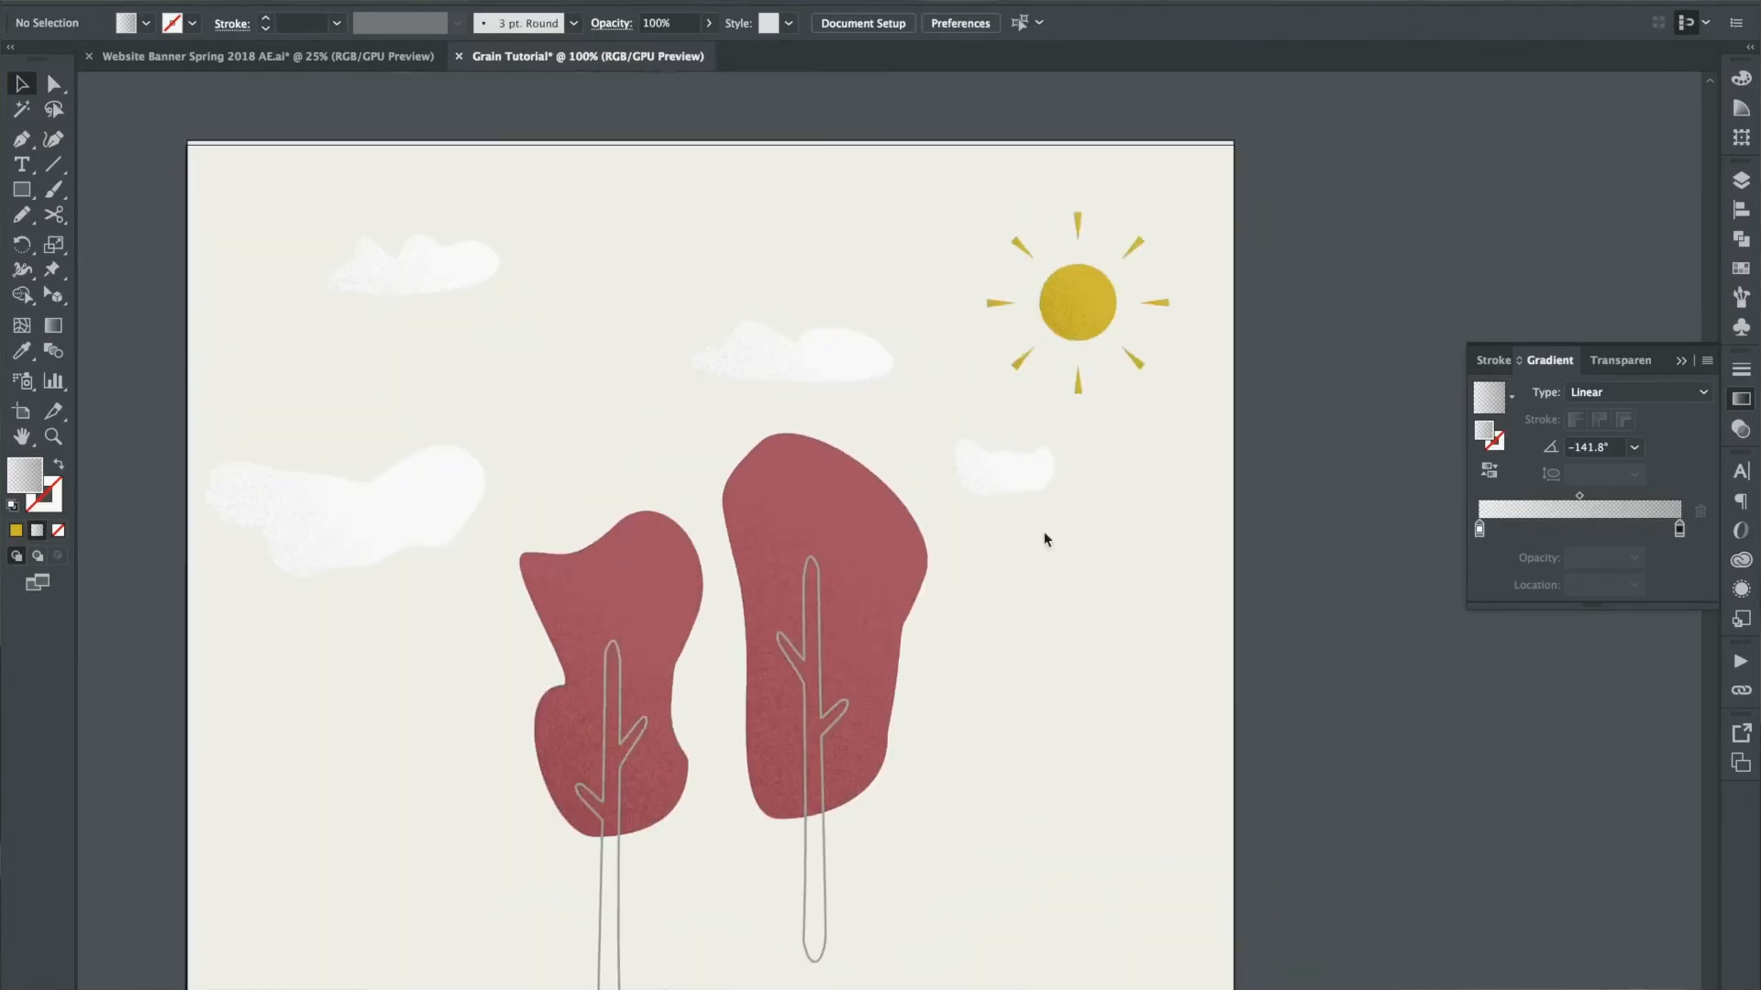